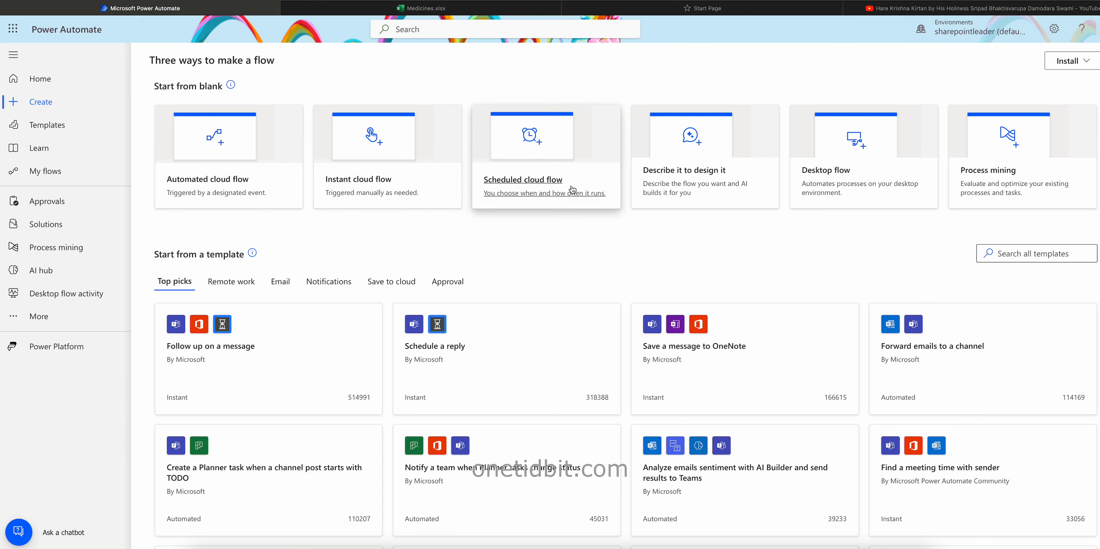
Create an instant cloud flow named abc that uses the Manually trigger a flow trigger
left_click(354, 172)
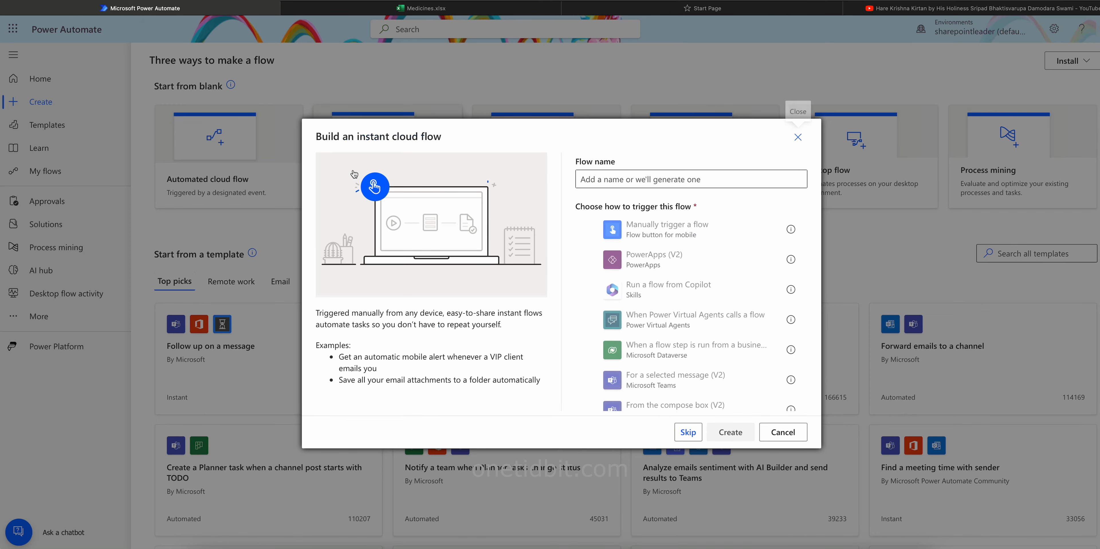
left_click(618, 179)
type("abc")
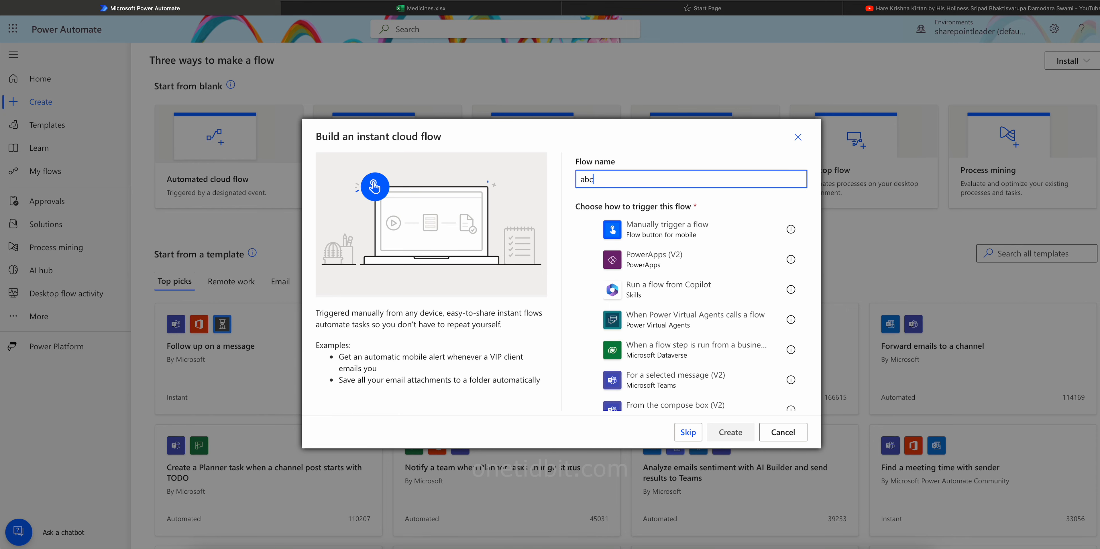
left_click(666, 230)
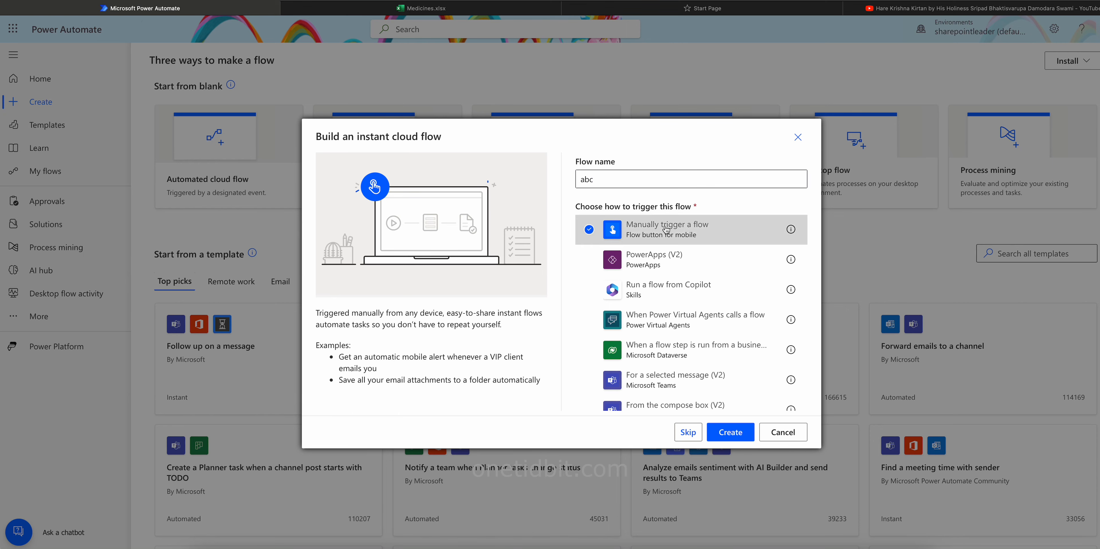
left_click(735, 431)
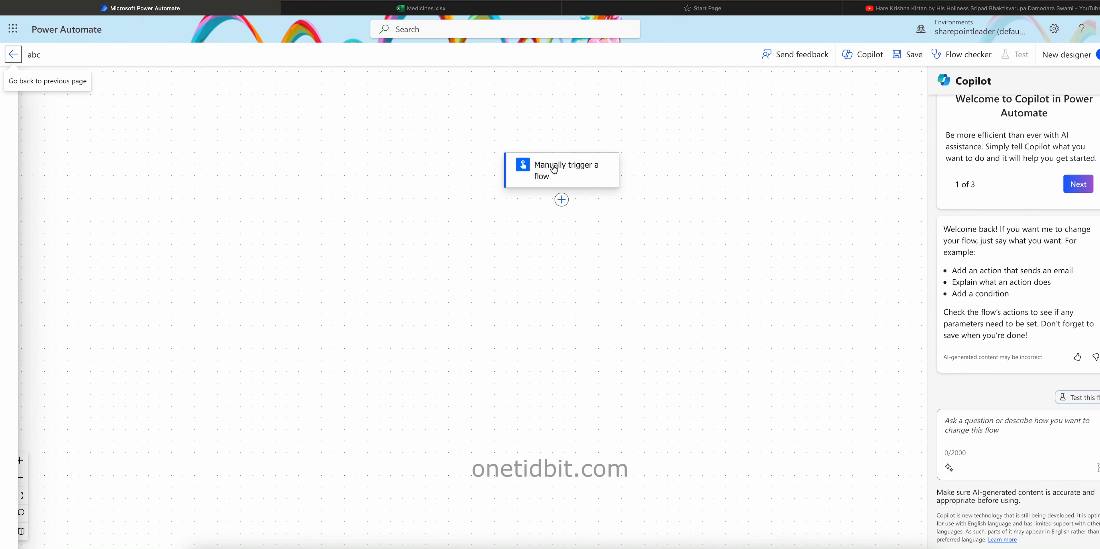
Add the Excel Online (Business) action List rows present in a table below the manual trigger
left_click(561, 200)
left_click(636, 201)
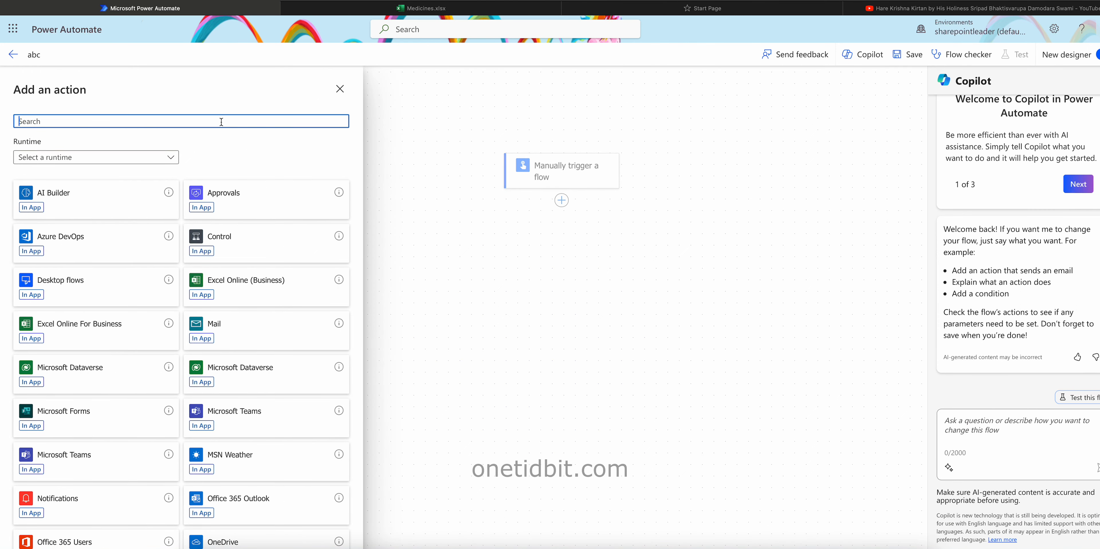
left_click(91, 322)
left_click(118, 278)
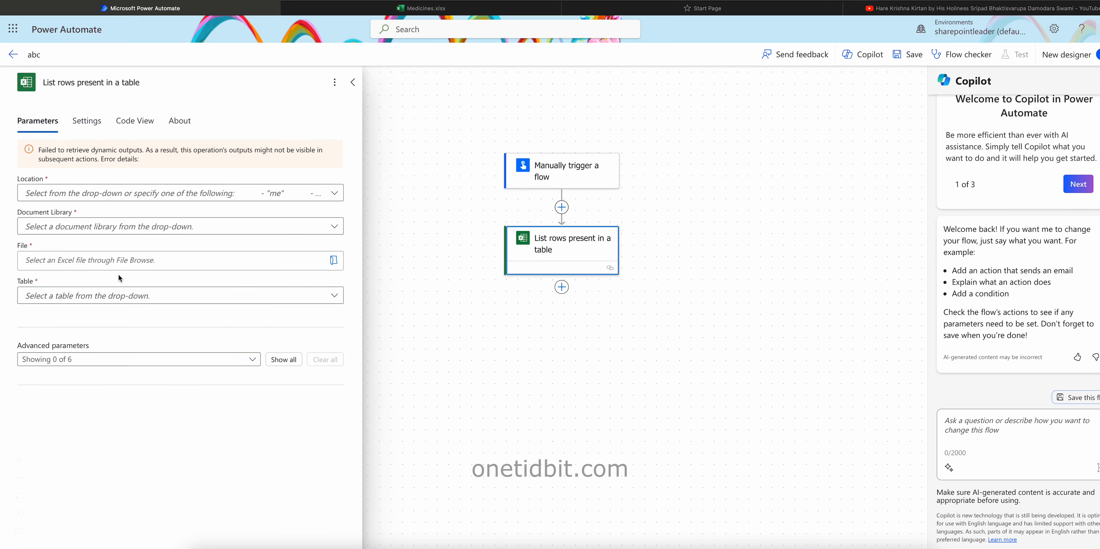
Set the List rows action's location to OneDrive for Business and its document library to OneDrive
left_click(334, 166)
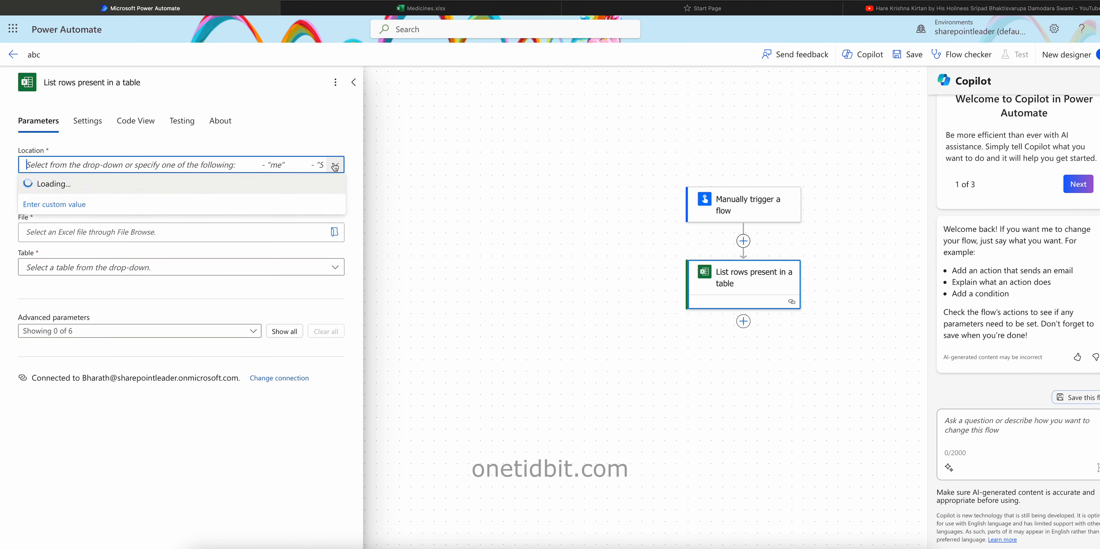
left_click(391, 31)
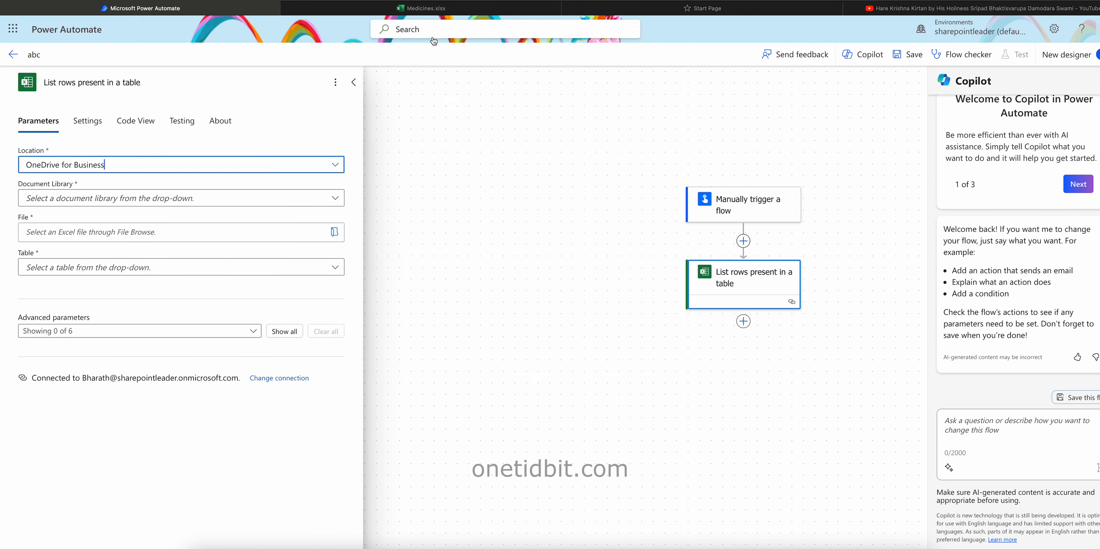
left_click(337, 199)
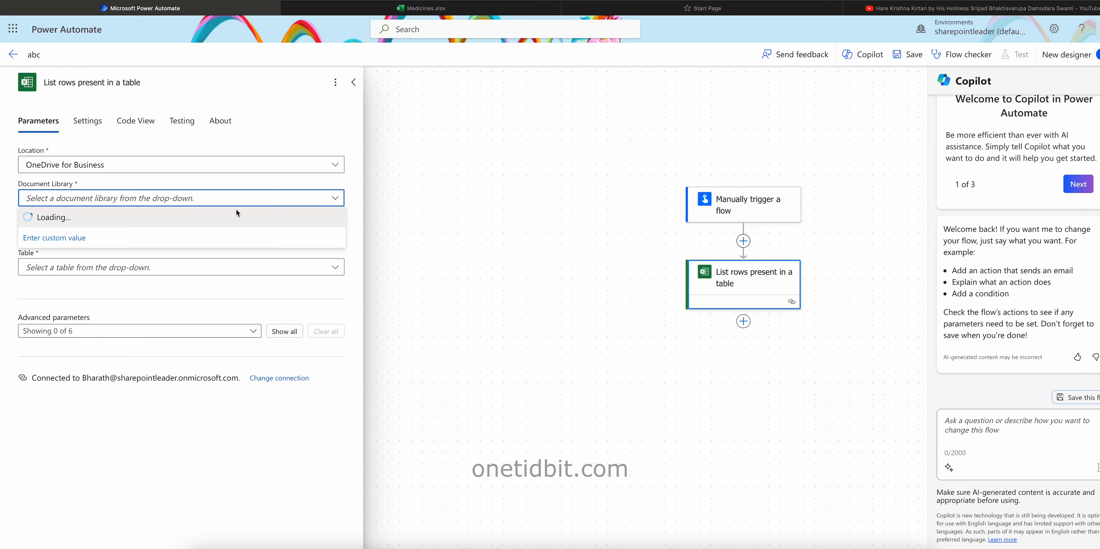
left_click(65, 220)
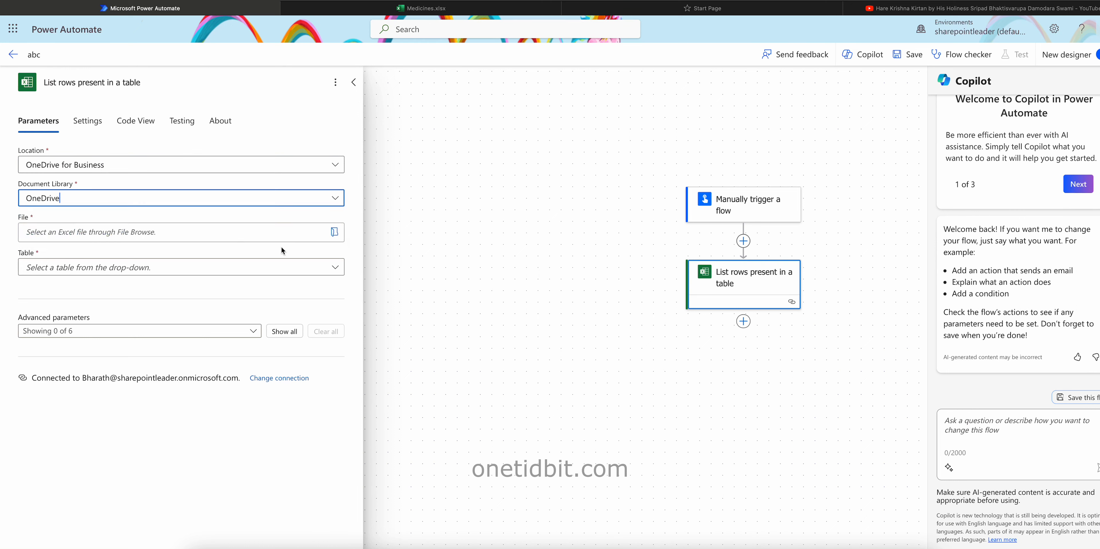
Choose /Medicines.xlsx as the action's file and Medicines as its table, checking the table name in the workbook
left_click(334, 232)
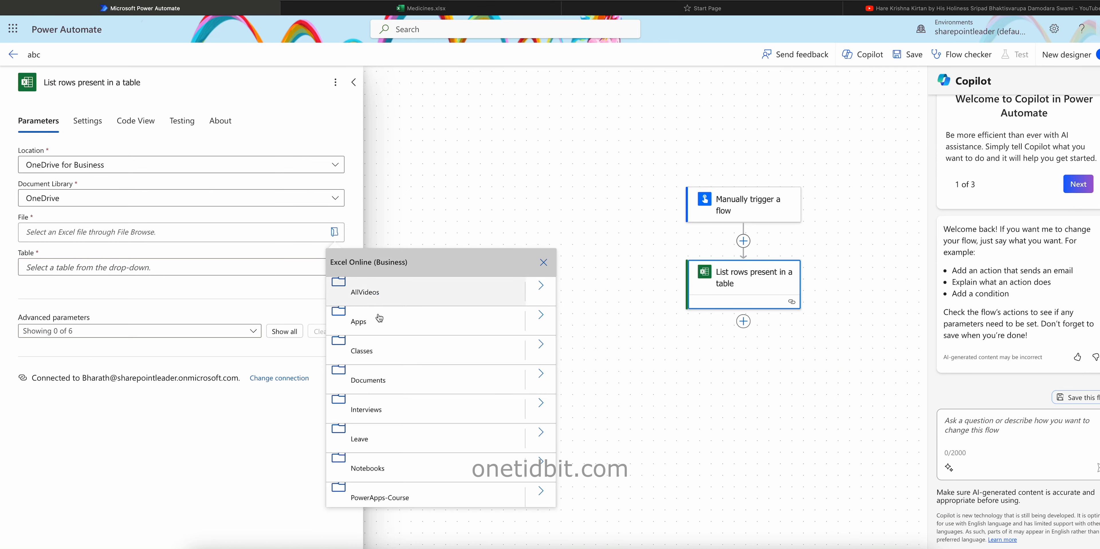
scroll(369, 359, "down", 5)
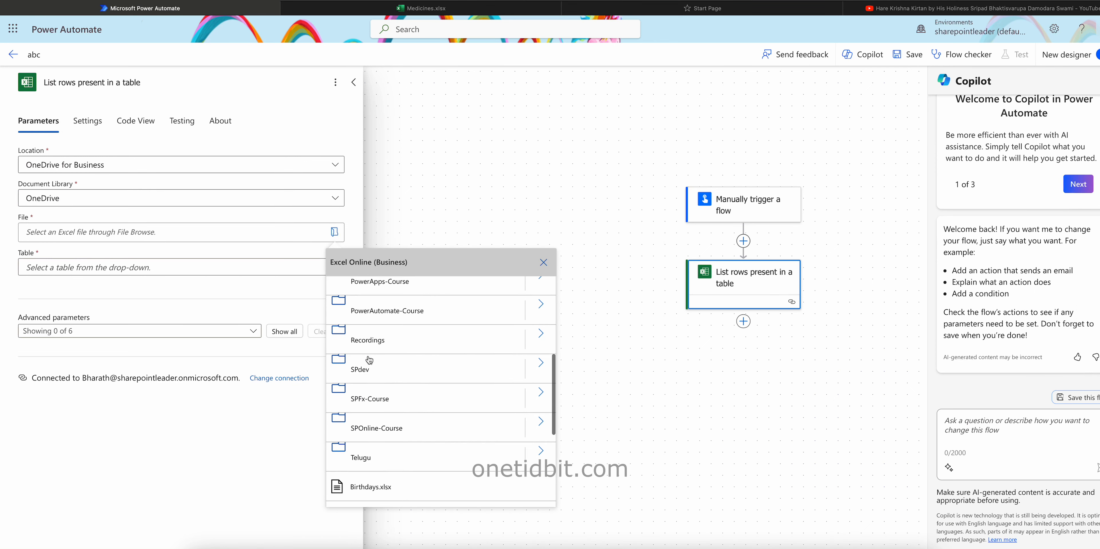
scroll(369, 360, "down", 3)
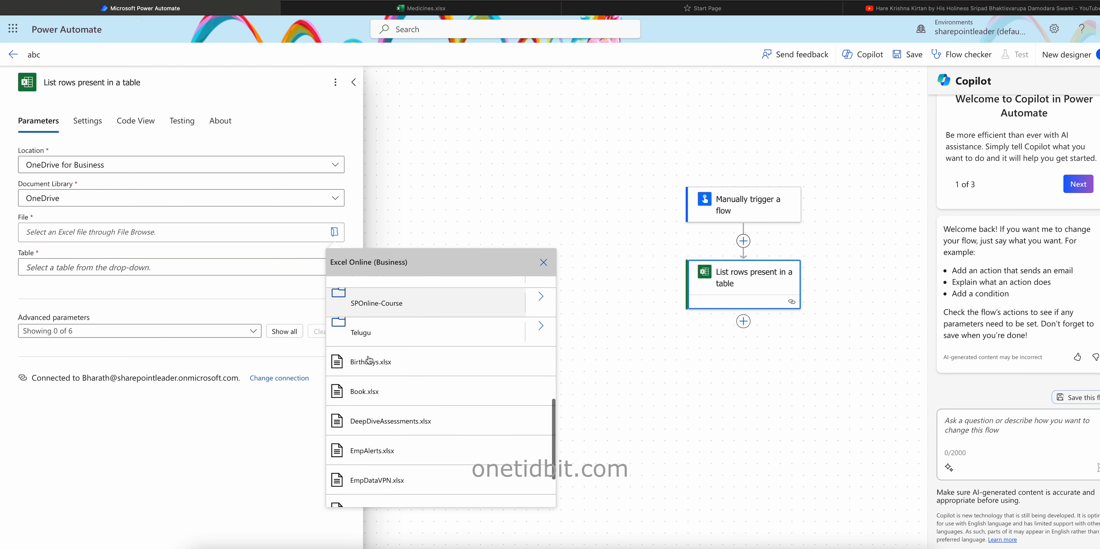
scroll(369, 360, "down", 2)
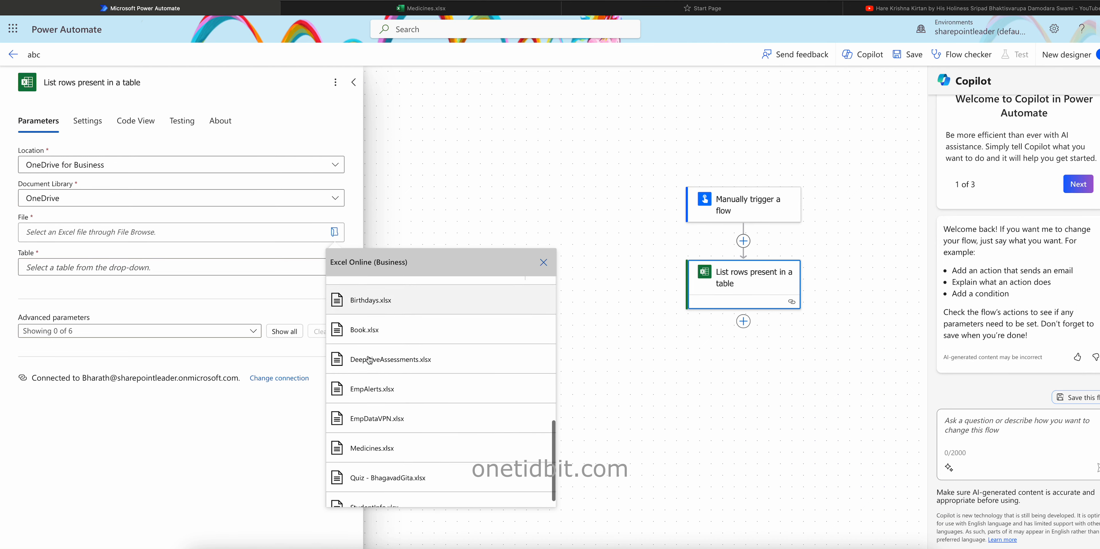
left_click(388, 448)
left_click(117, 270)
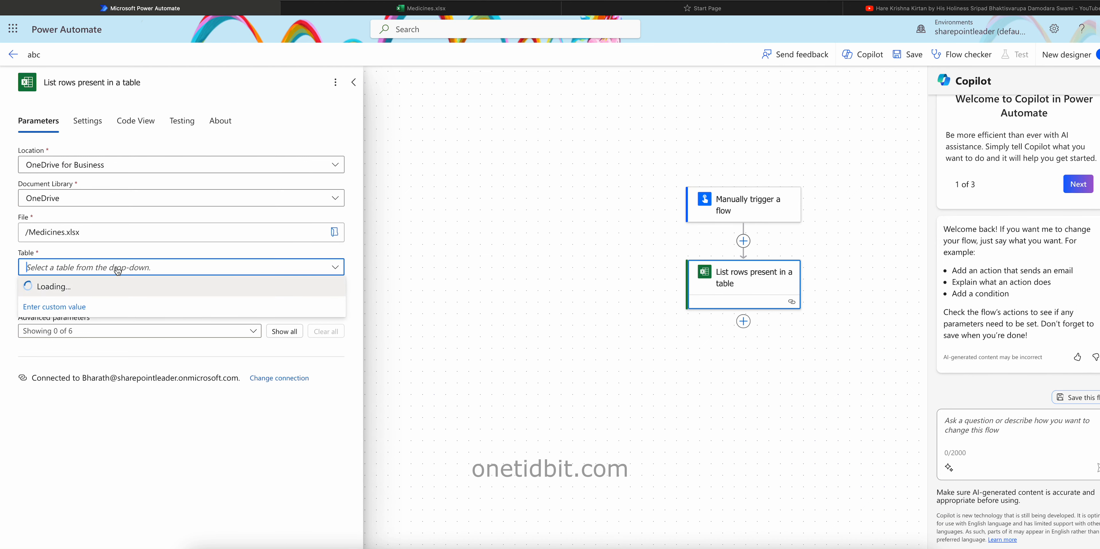
left_click(77, 287)
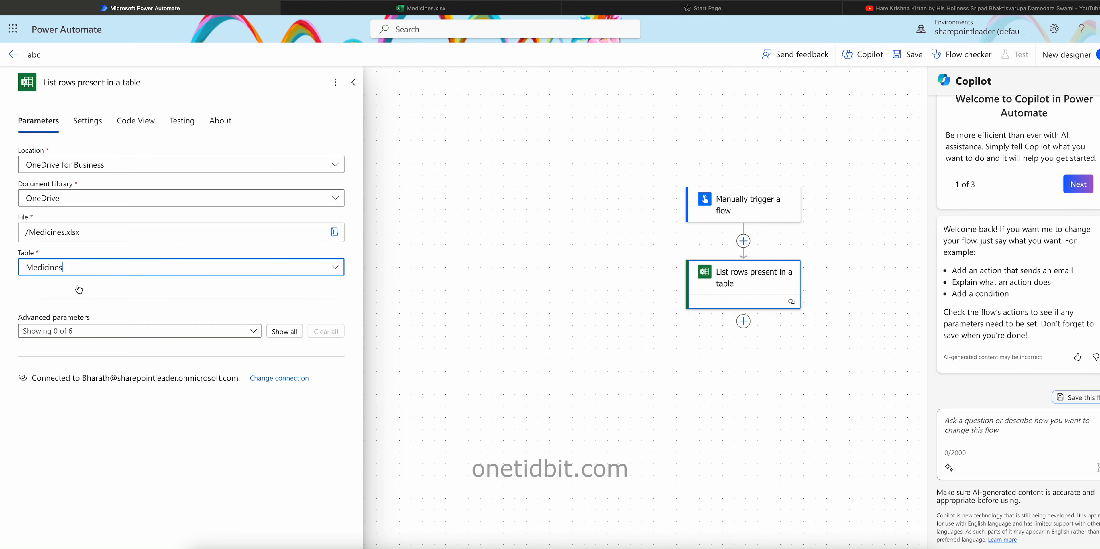
left_click(432, 8)
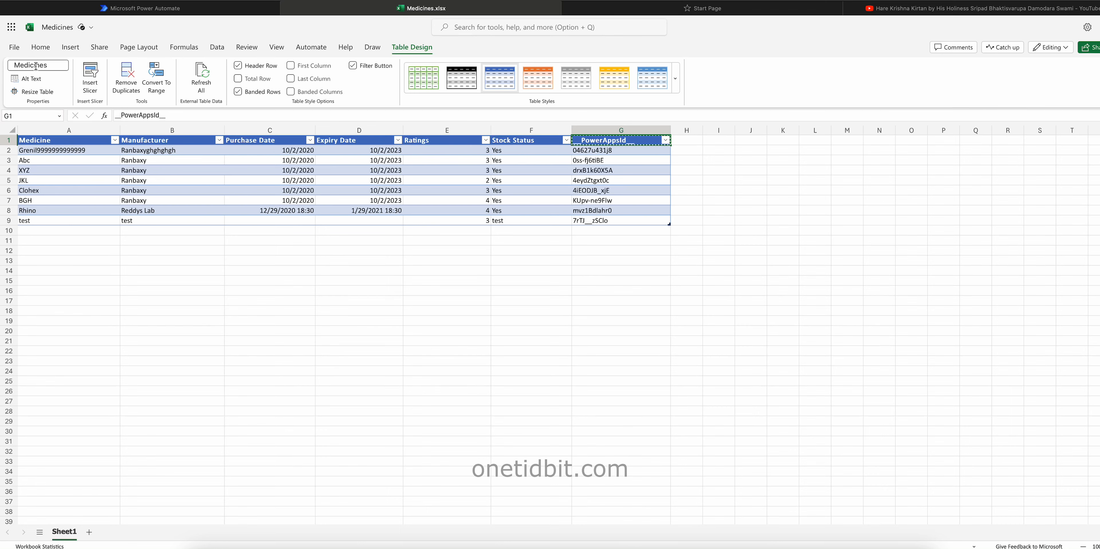
left_click(193, 9)
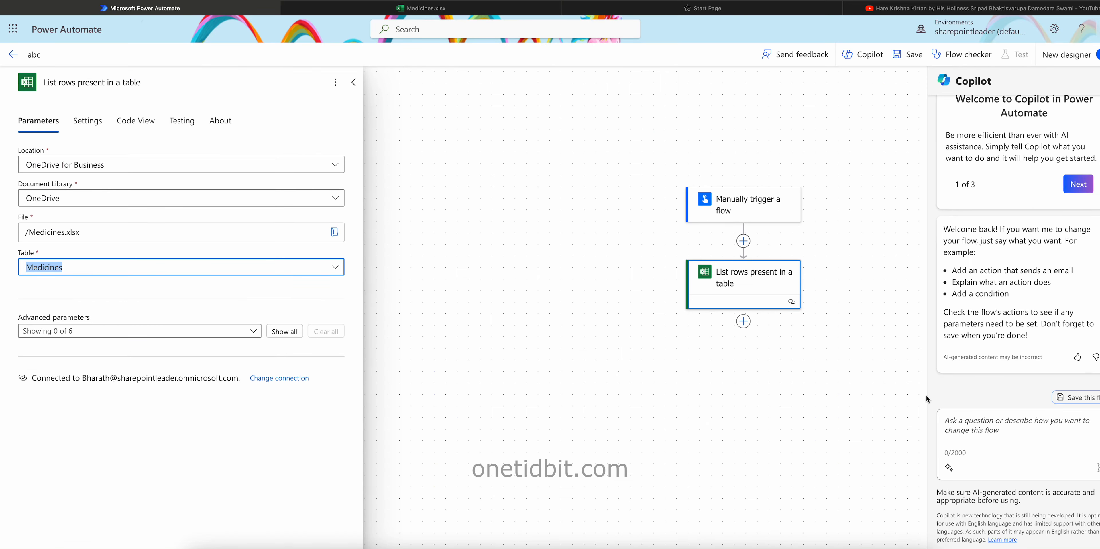
Save the flow and run a manual test of it
left_click(922, 54)
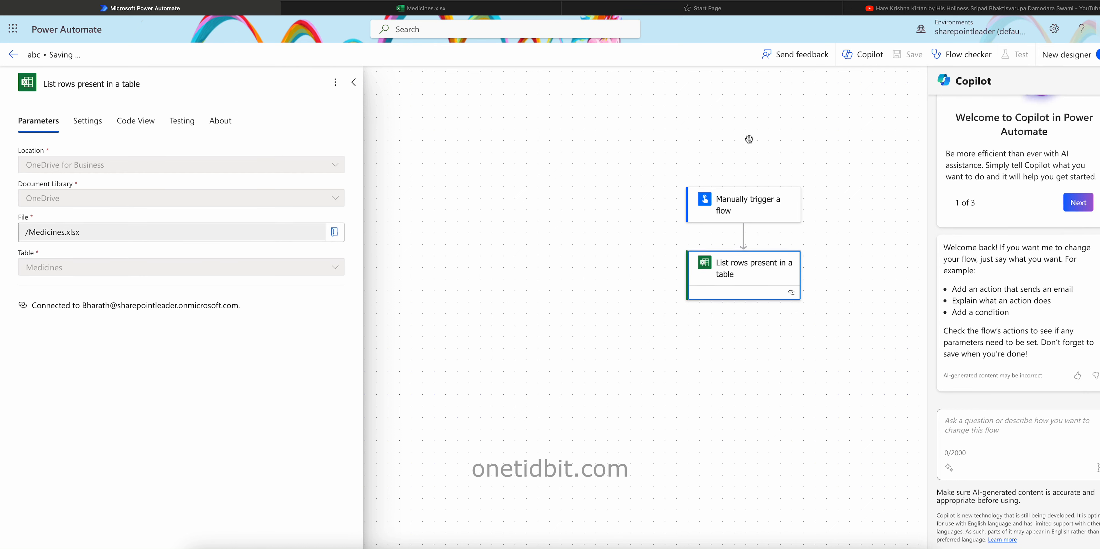
left_click(1014, 54)
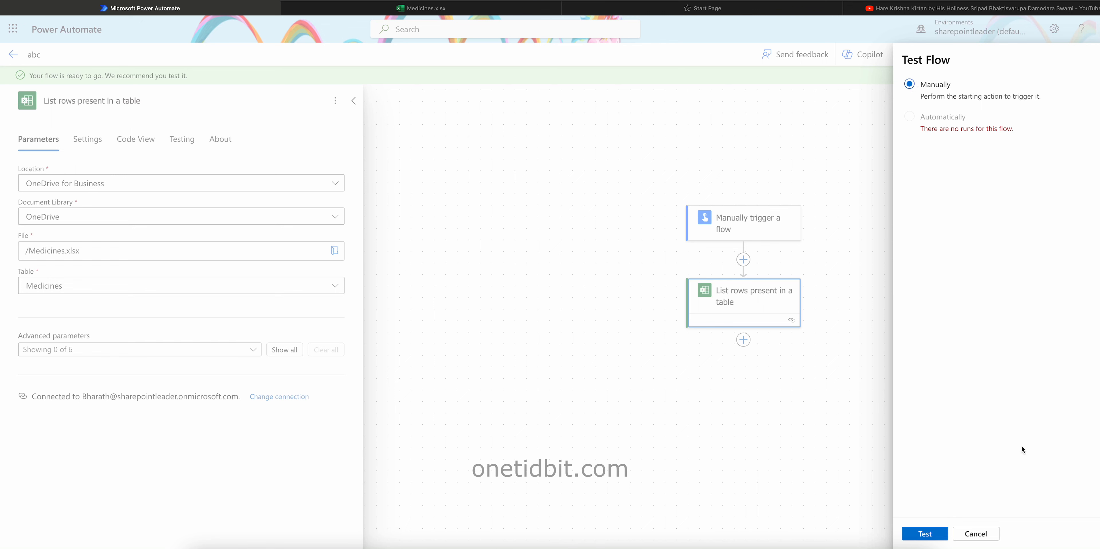
left_click(935, 537)
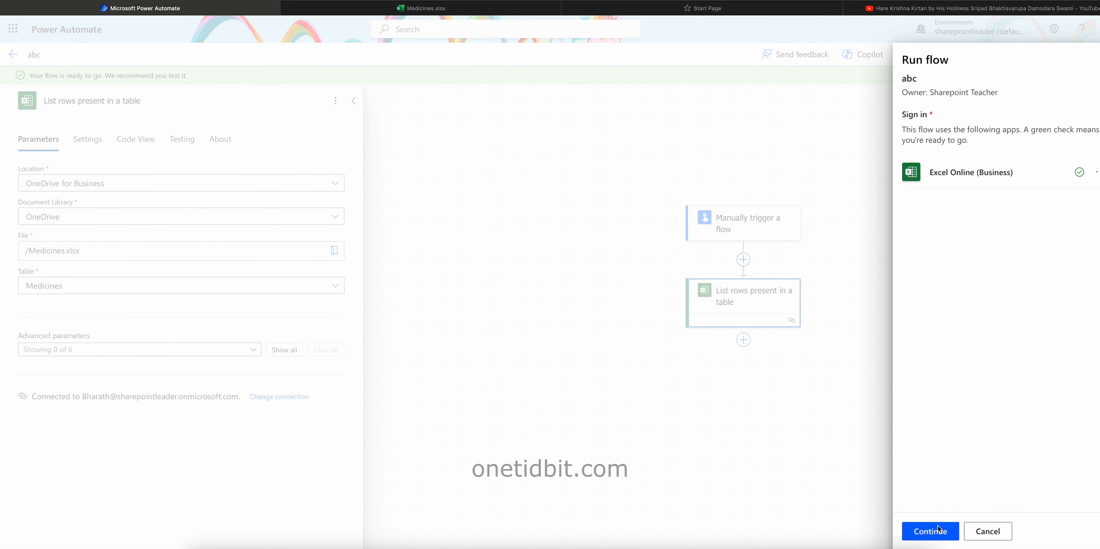
left_click(937, 534)
left_click(936, 534)
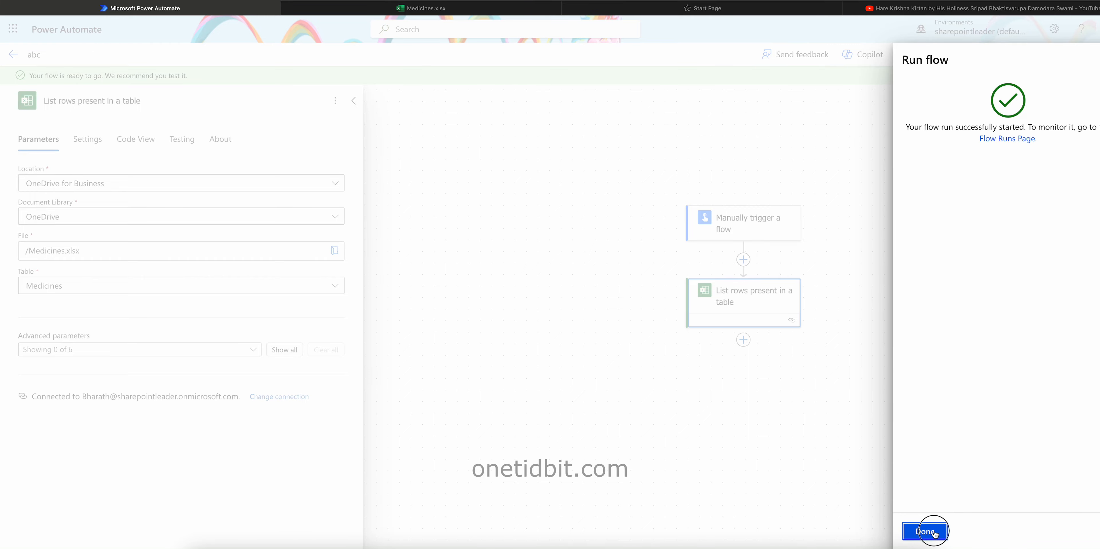
left_click(933, 532)
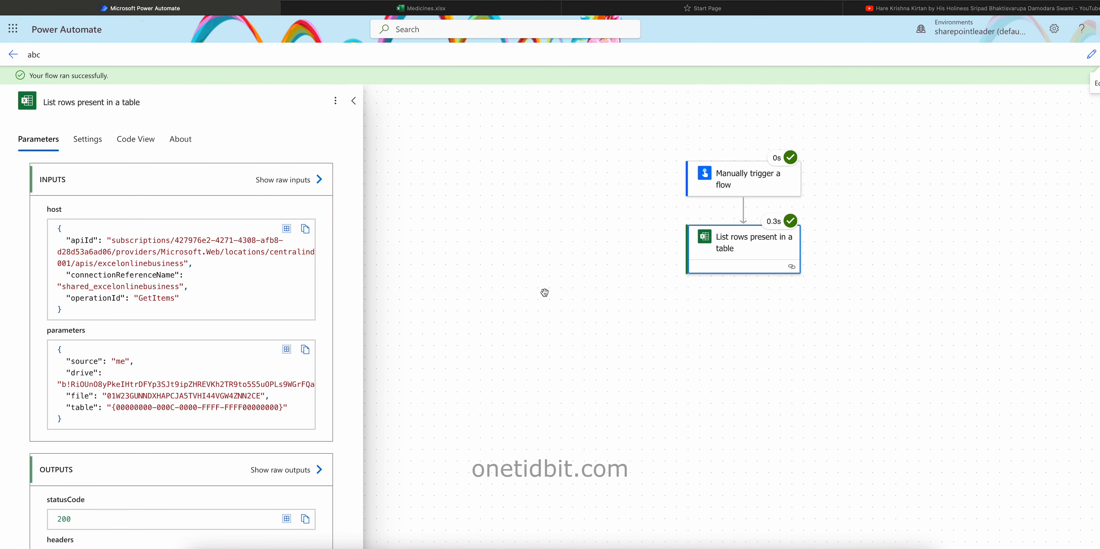
scroll(242, 346, "down", 7)
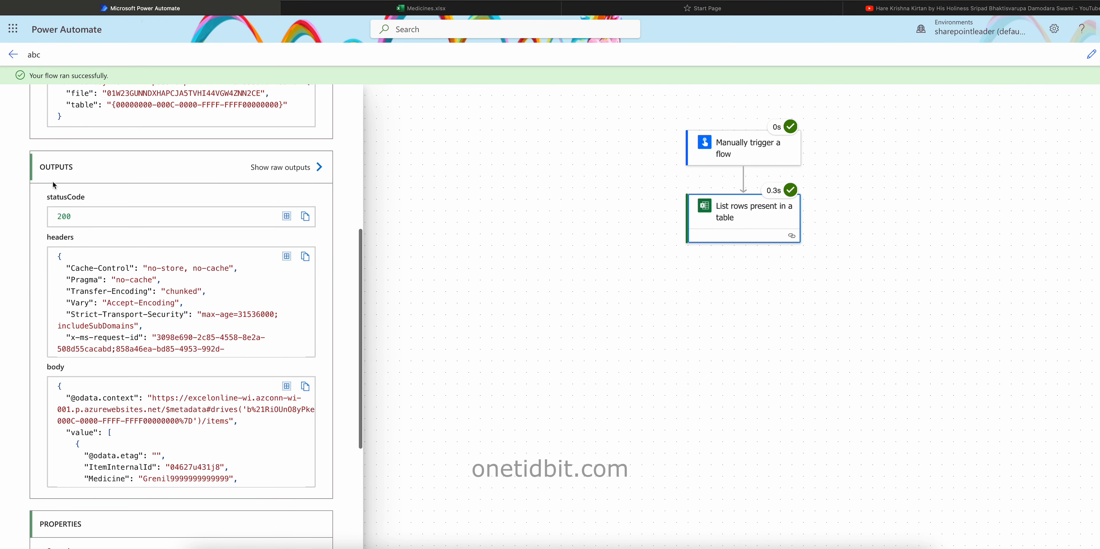
scroll(130, 340, "down", 4)
scroll(137, 406, "down", 5)
scroll(138, 405, "up", 3)
scroll(138, 406, "up", 2)
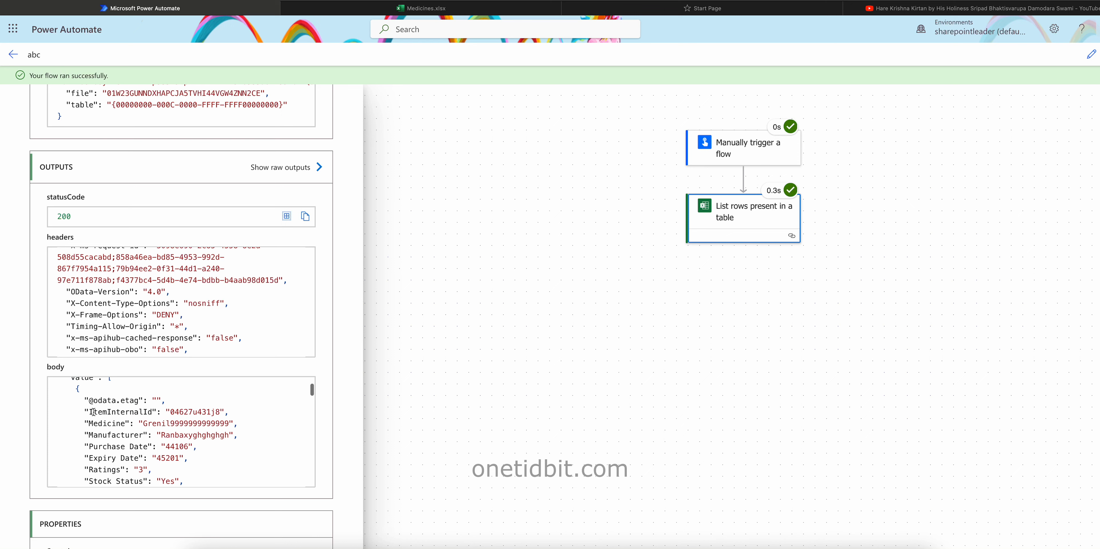
left_click_drag(85, 411, 166, 475)
left_click_drag(84, 400, 229, 459)
right_click(203, 412)
left_click(268, 459)
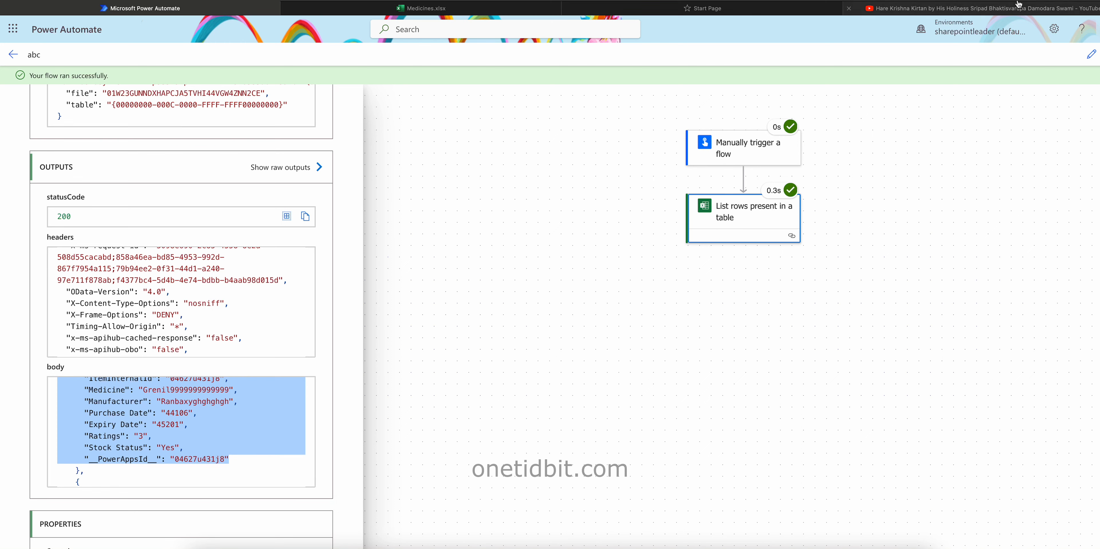
Close the YouTube page, search Google for "free notepad" in a new browser tab, and open Online Notepad
left_click(848, 8)
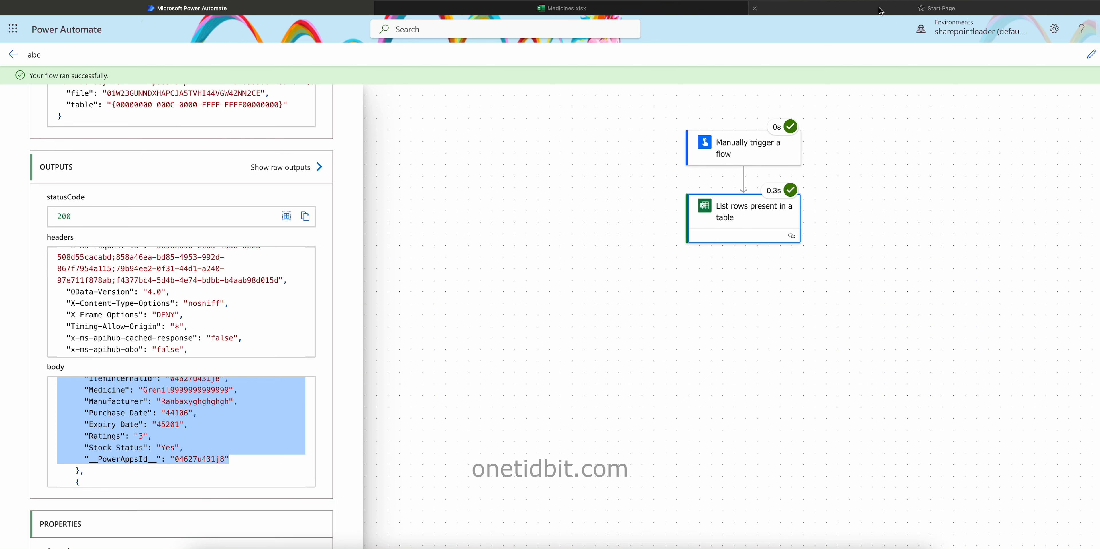
key("super+t")
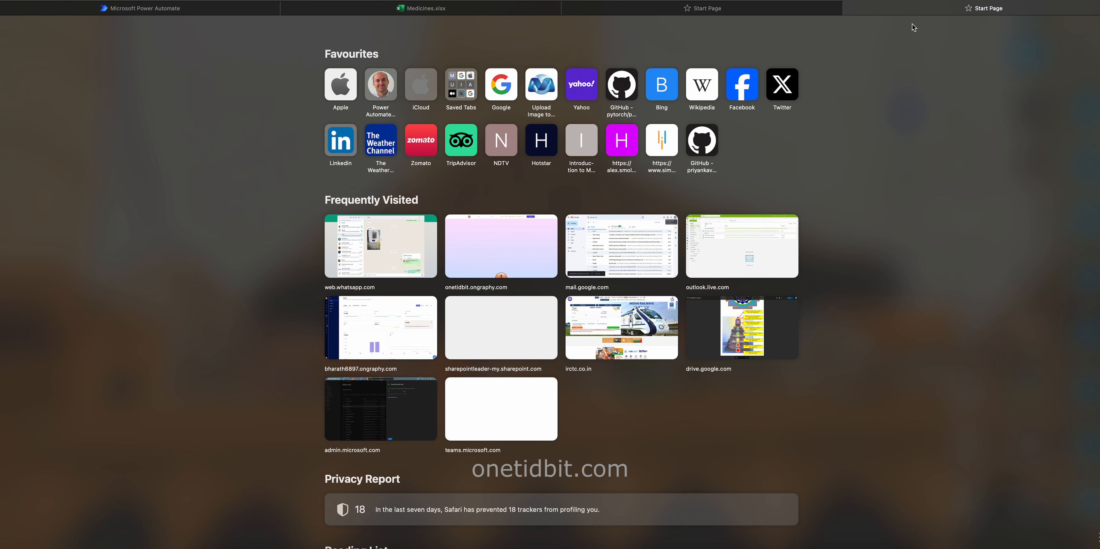
type("google")
key("Return")
type("f")
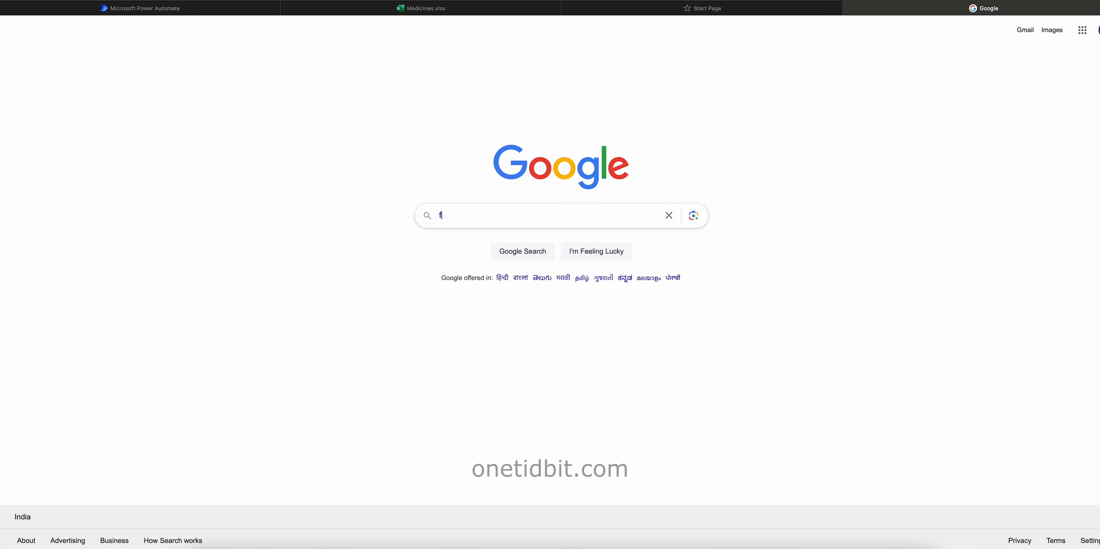
type("ree notepad")
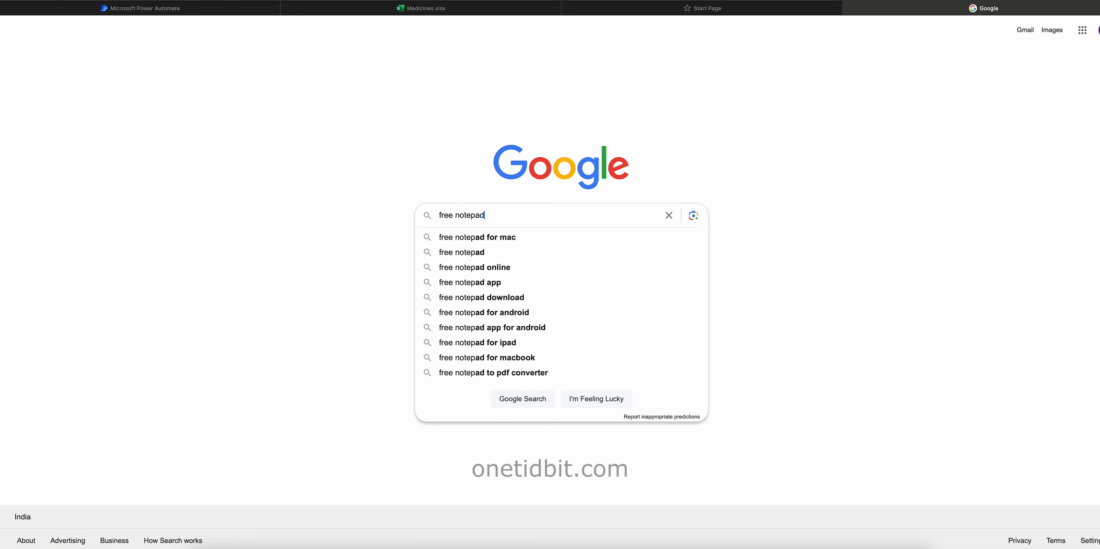
key("Return")
left_click(153, 142)
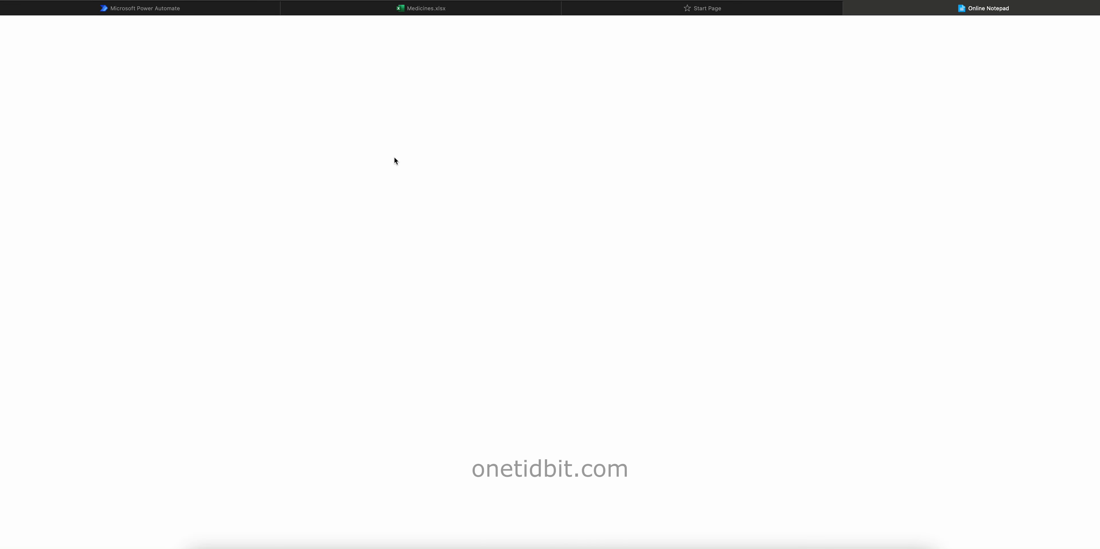
Paste the copied record fields into the blank Online Notepad document
left_click(327, 143)
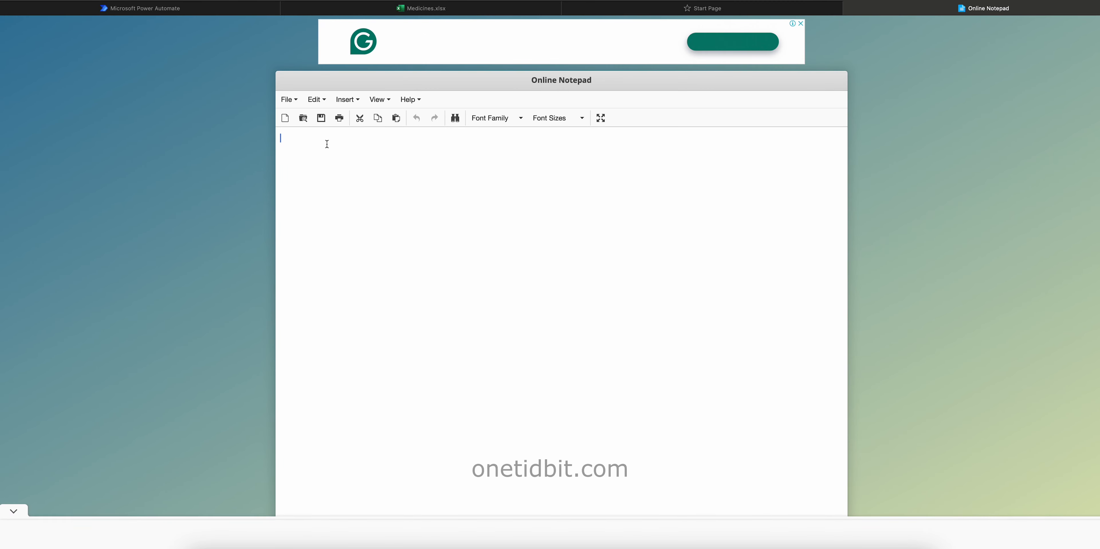
left_click(387, 167)
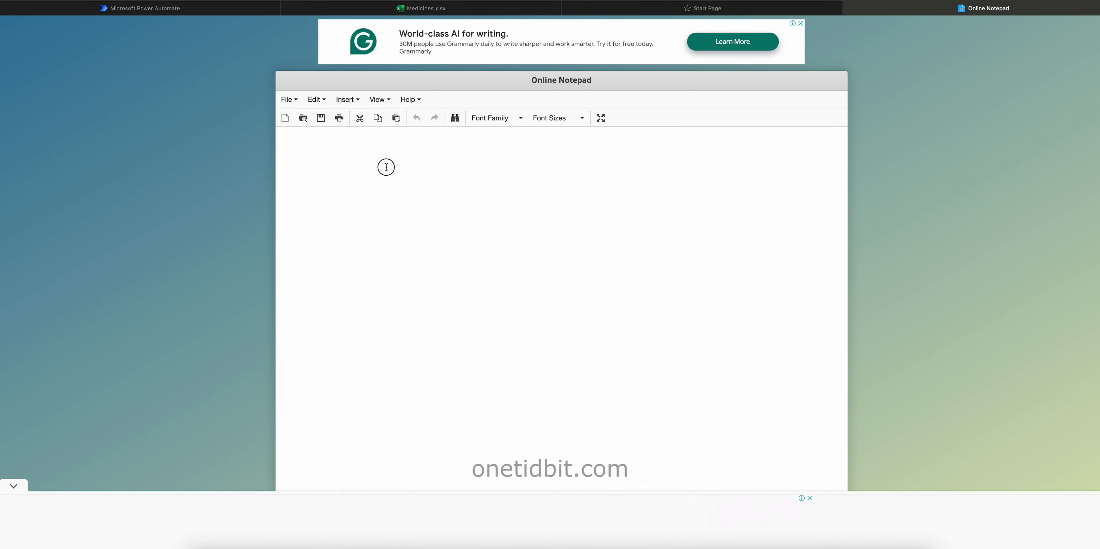
key("super+v")
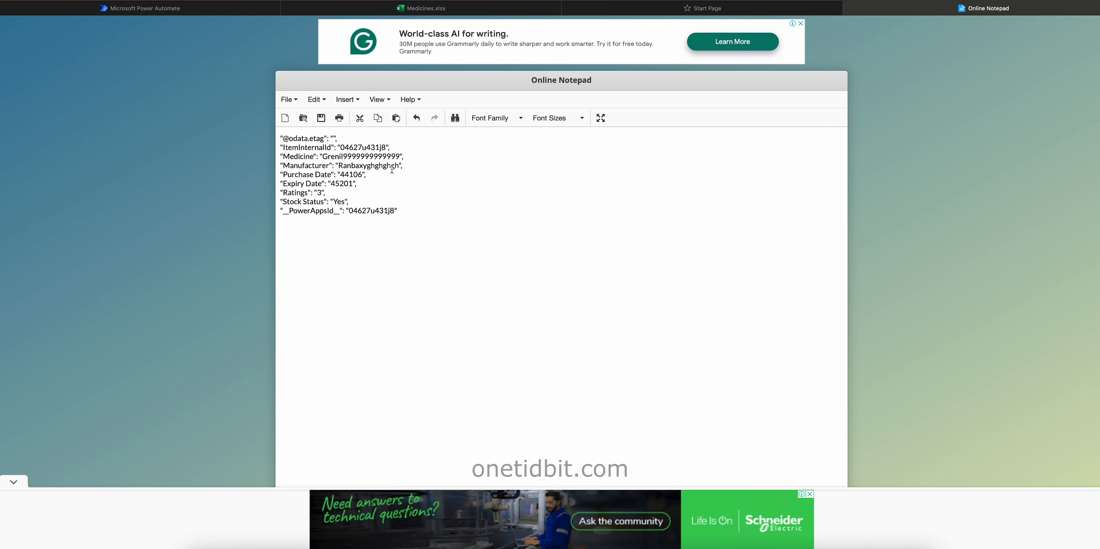
key("super+a")
left_click(582, 118)
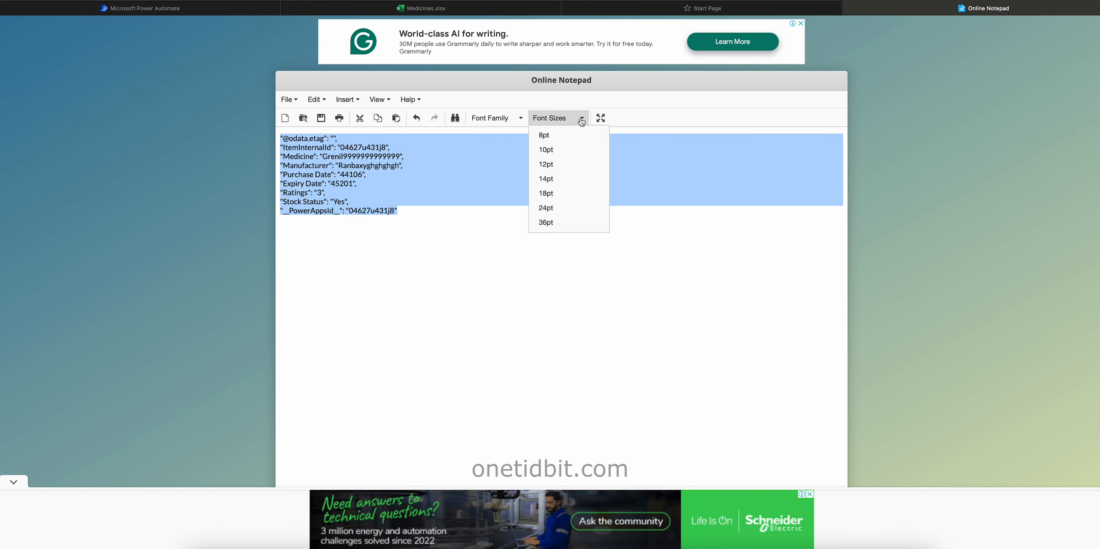
left_click(575, 193)
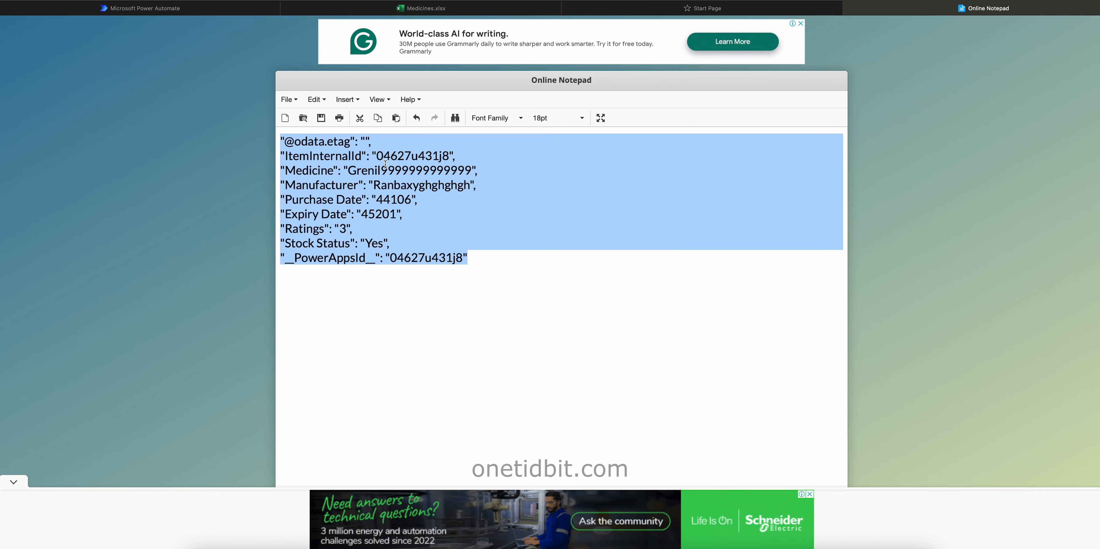
left_click(371, 140)
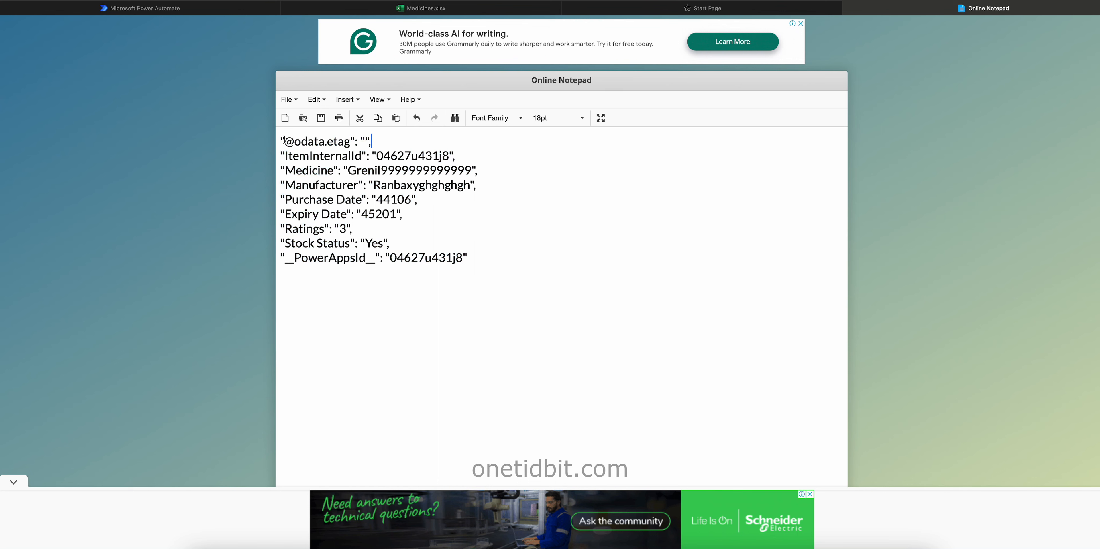
left_click_drag(282, 139, 472, 154)
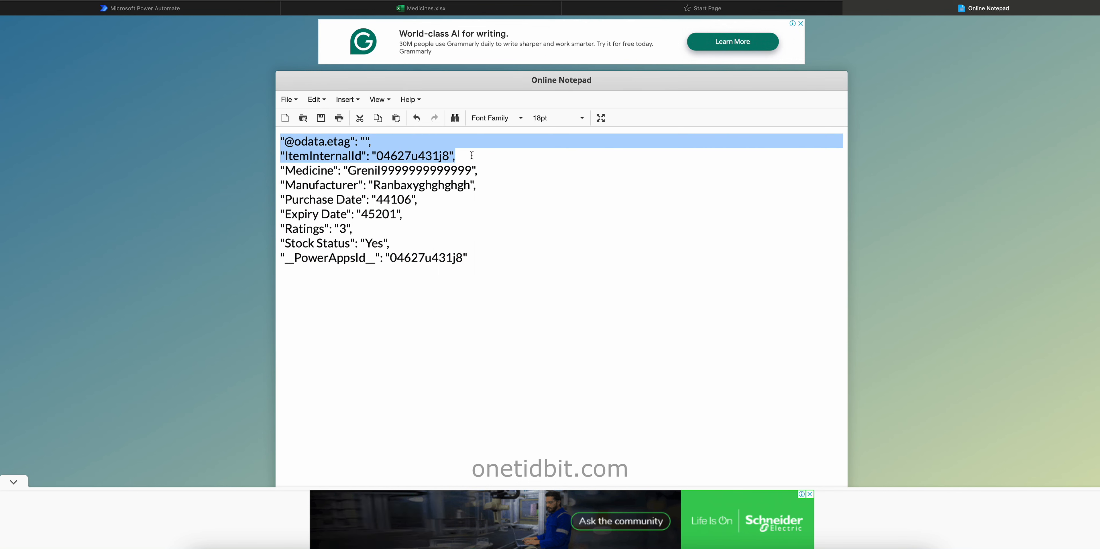
key("BackSpace")
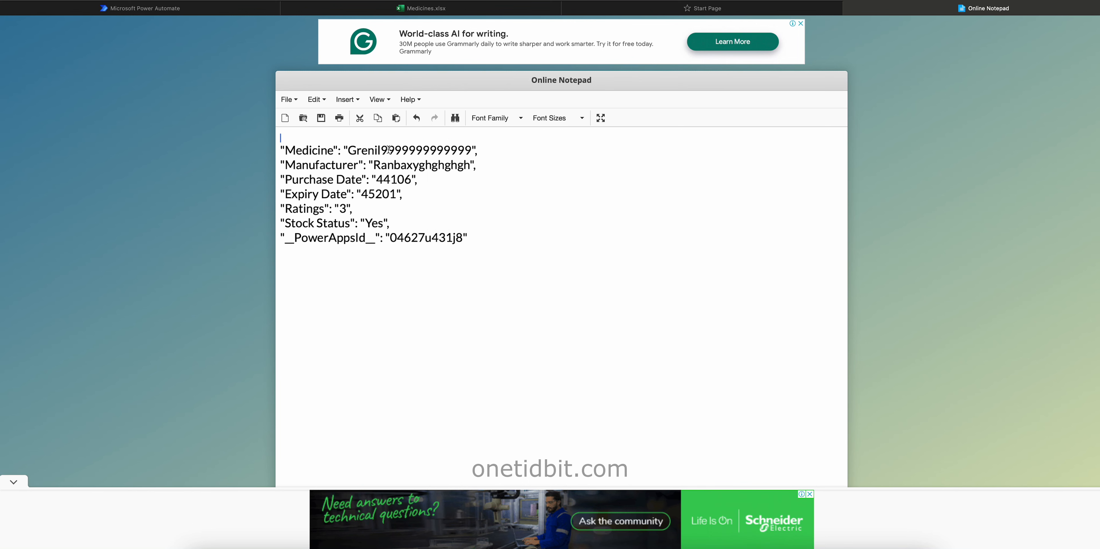
Strip the colons, values and trailing commas from the lines Medicine through __PowerAppsId__, leaving only the quoted field names
left_click_drag(339, 150, 488, 154)
key("BackSpace")
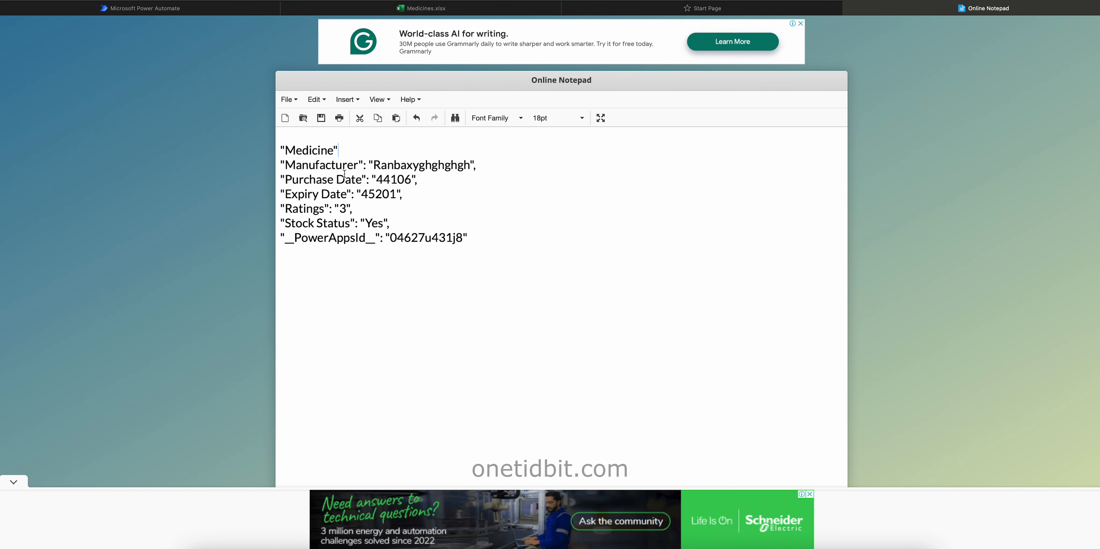
left_click_drag(363, 167, 527, 171)
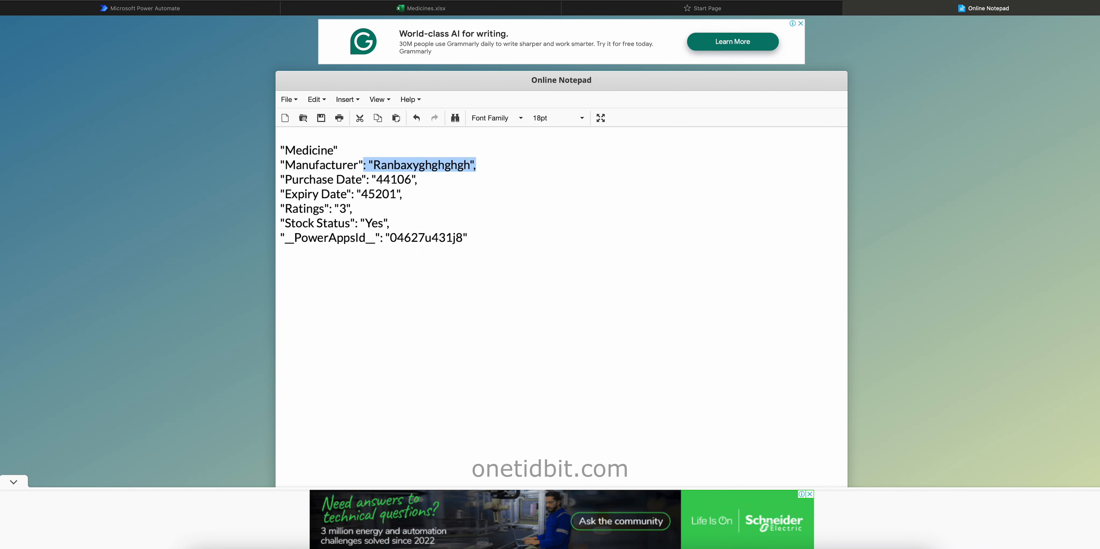
key("BackSpace")
left_click_drag(368, 179, 466, 179)
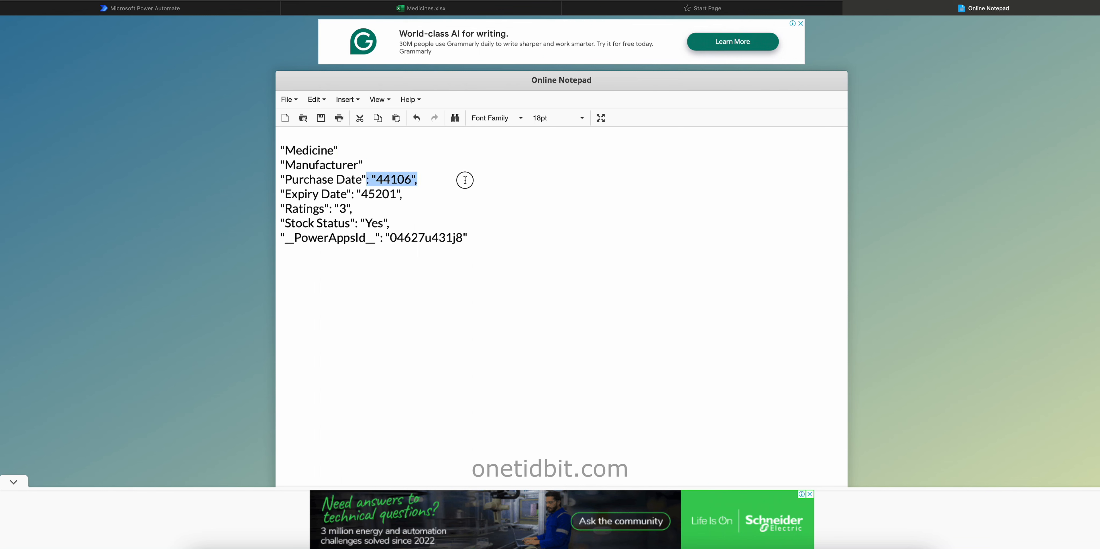
key("BackSpace")
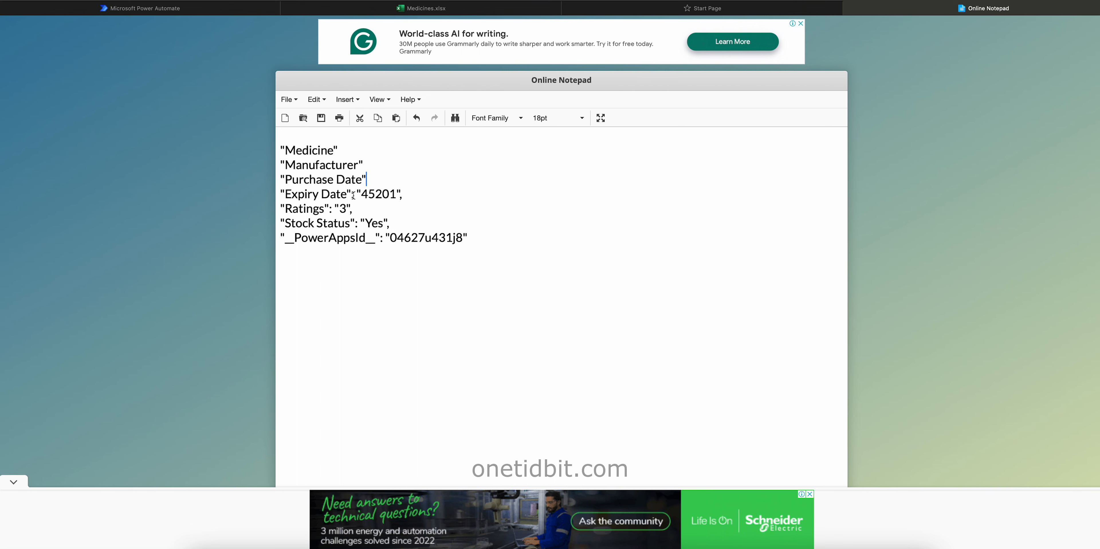
left_click_drag(352, 195, 447, 194)
key("BackSpace")
left_click_drag(331, 209, 371, 208)
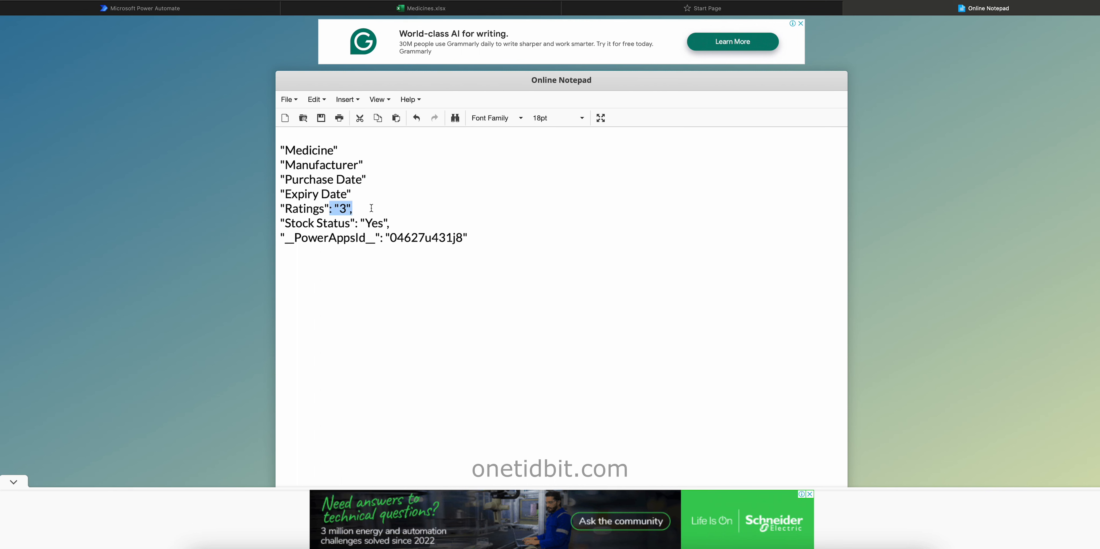
key("BackSpace")
left_click_drag(355, 223, 390, 223)
key("BackSpace")
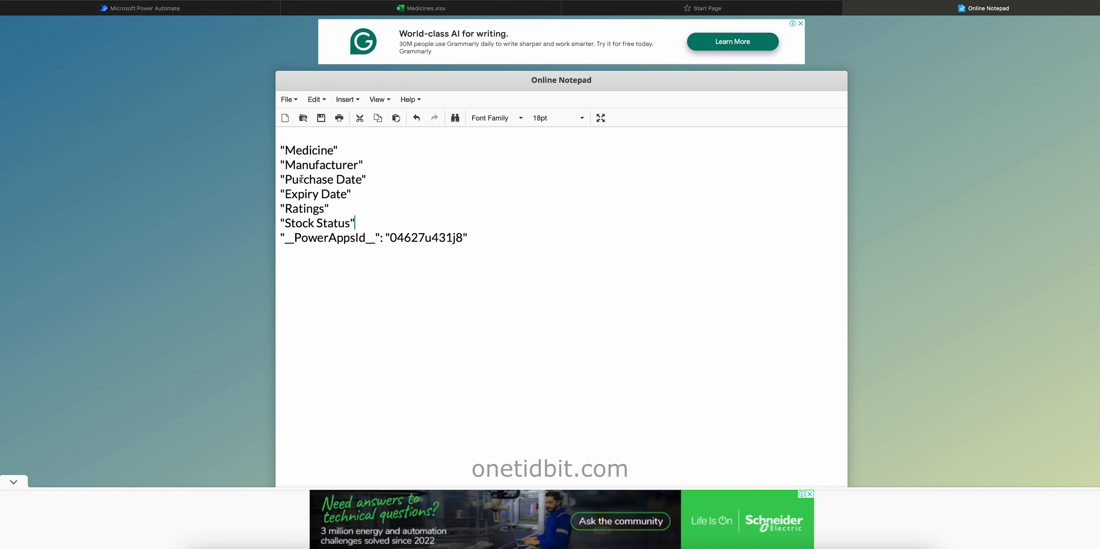
left_click_drag(380, 239, 486, 240)
key("BackSpace")
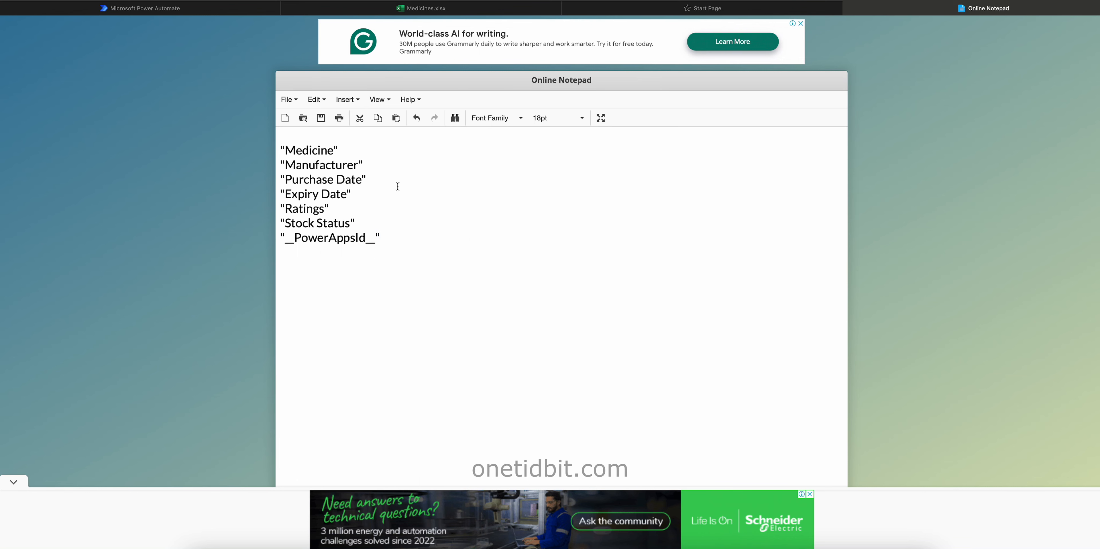
Enclose the list of quoted field names in square brackets, each on its own line, and copy the whole list
left_click(281, 140)
left_click(292, 263)
key("Return")
type("]")
left_click_drag(280, 137, 327, 263)
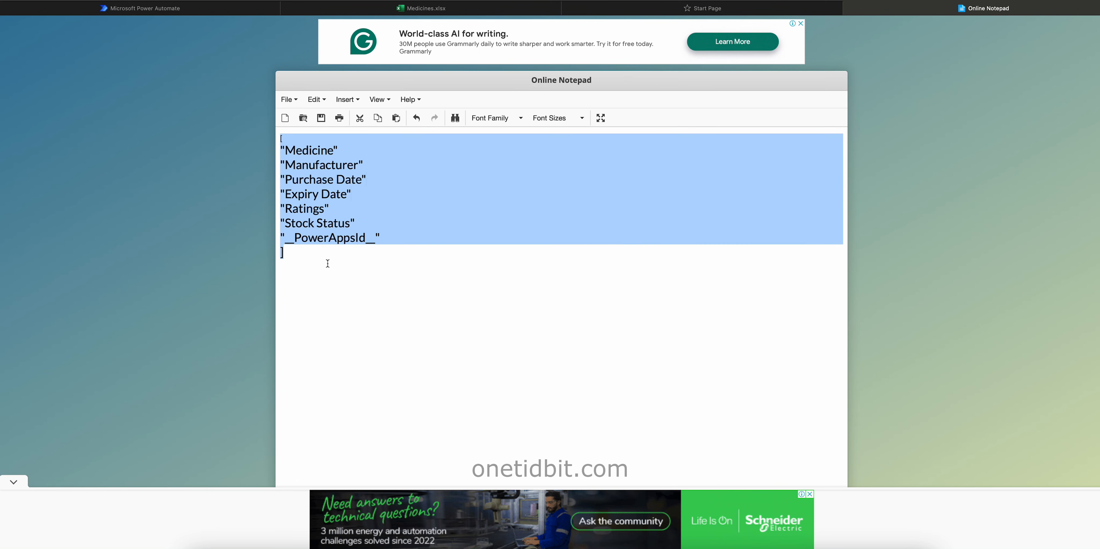
Switch to Power Automate, edit the flow, and insert an Initialize variable action between the manual trigger and the List rows action
left_click(206, 7)
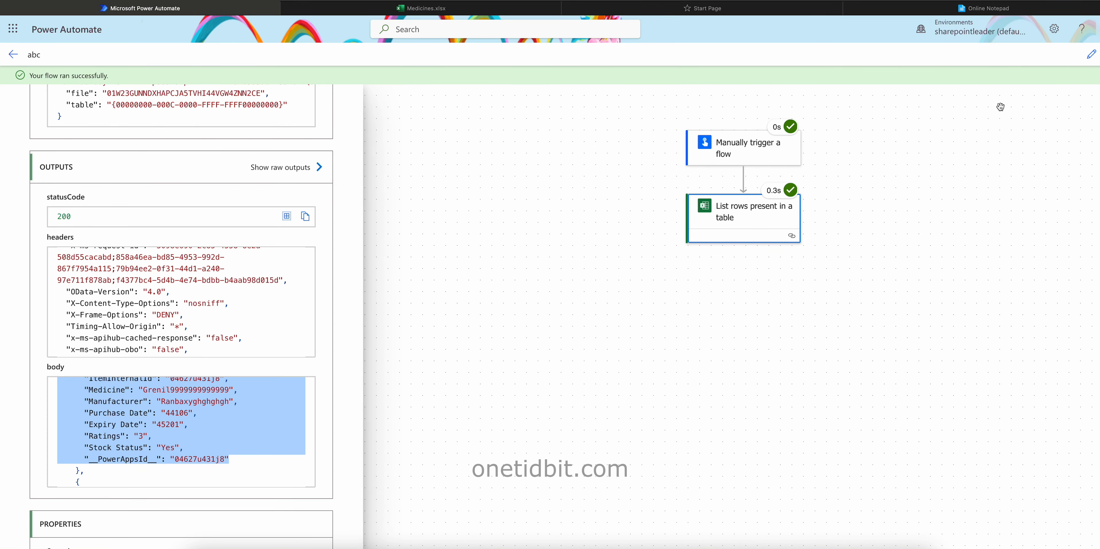
left_click(1091, 55)
left_click(743, 166)
left_click(910, 179)
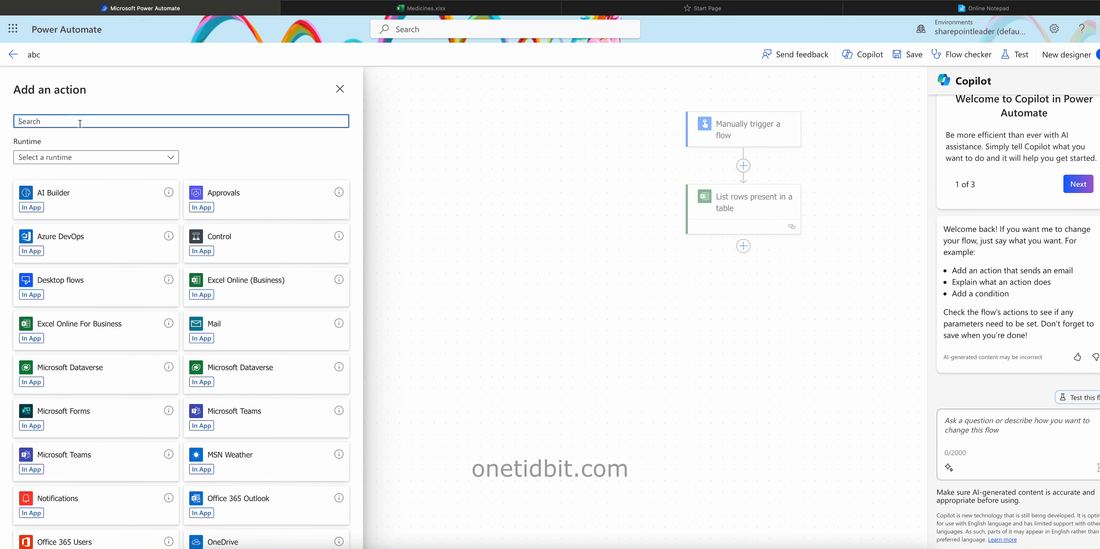
type("variable")
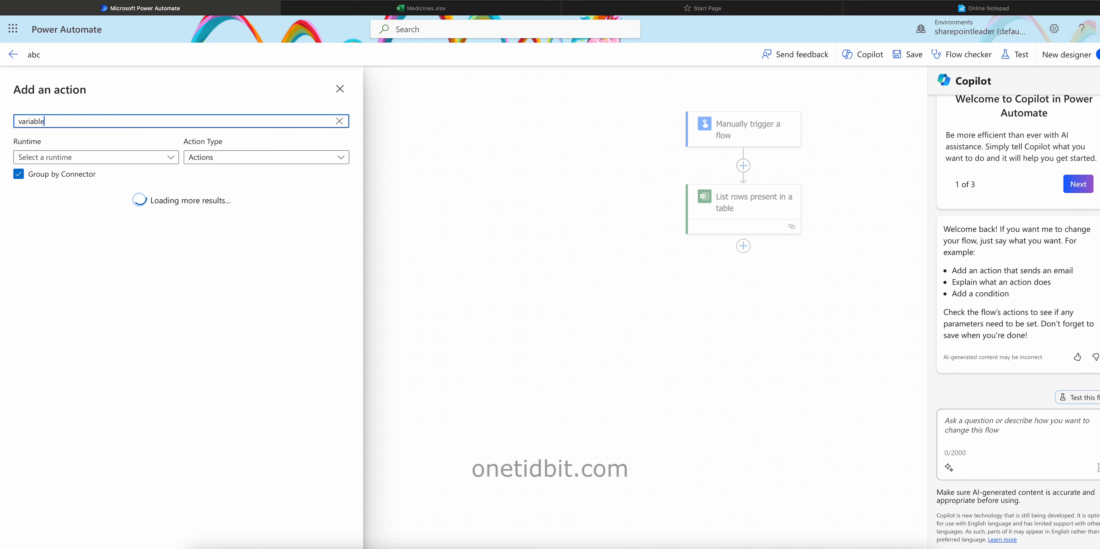
left_click(320, 264)
Define the variable as varColumns of type Array with the copied bracketed field-name list as its value, and save the flow
left_click(111, 163)
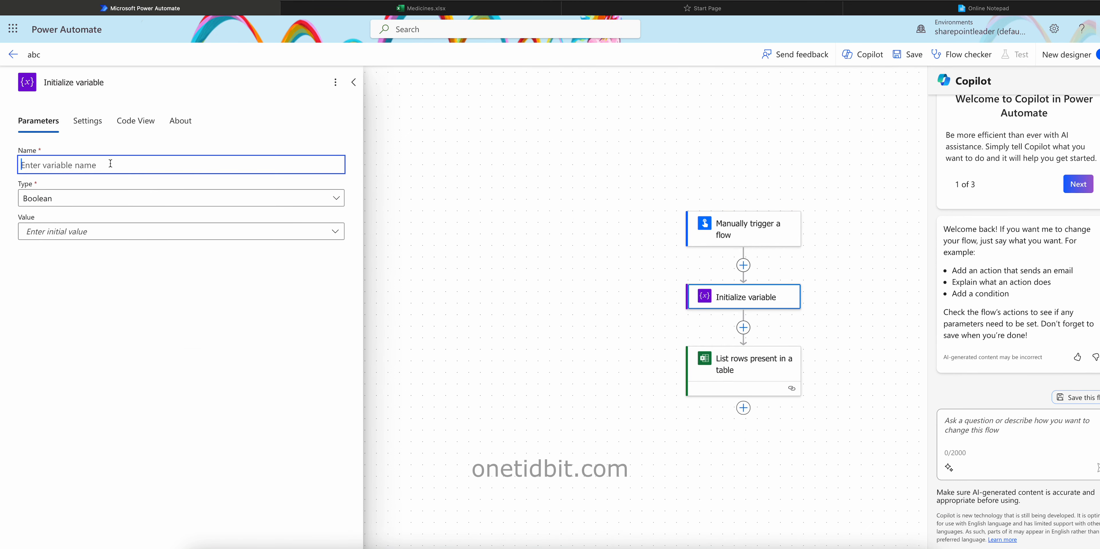
type("varColumns")
left_click(103, 197)
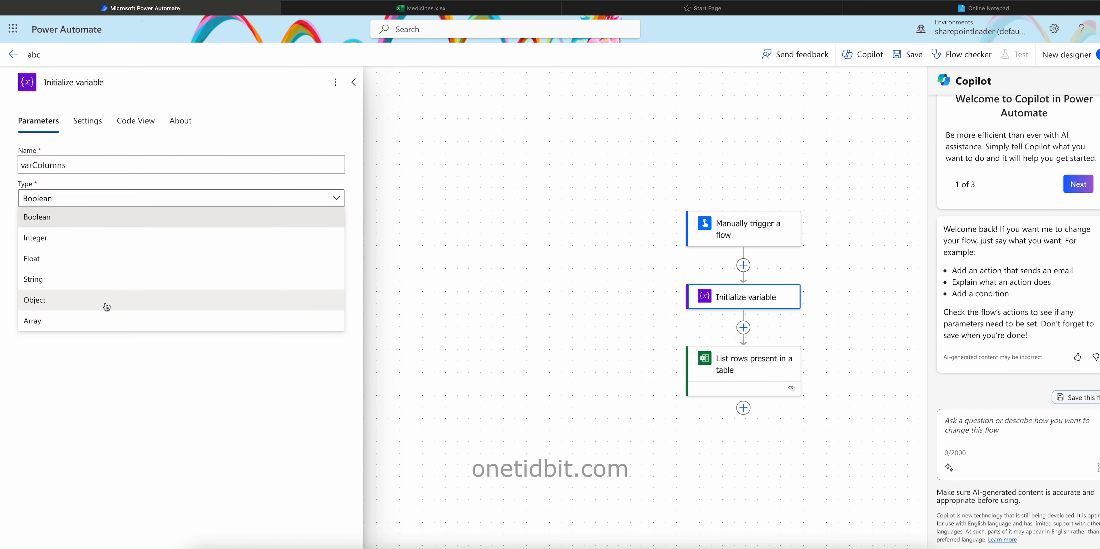
left_click(108, 319)
left_click(105, 231)
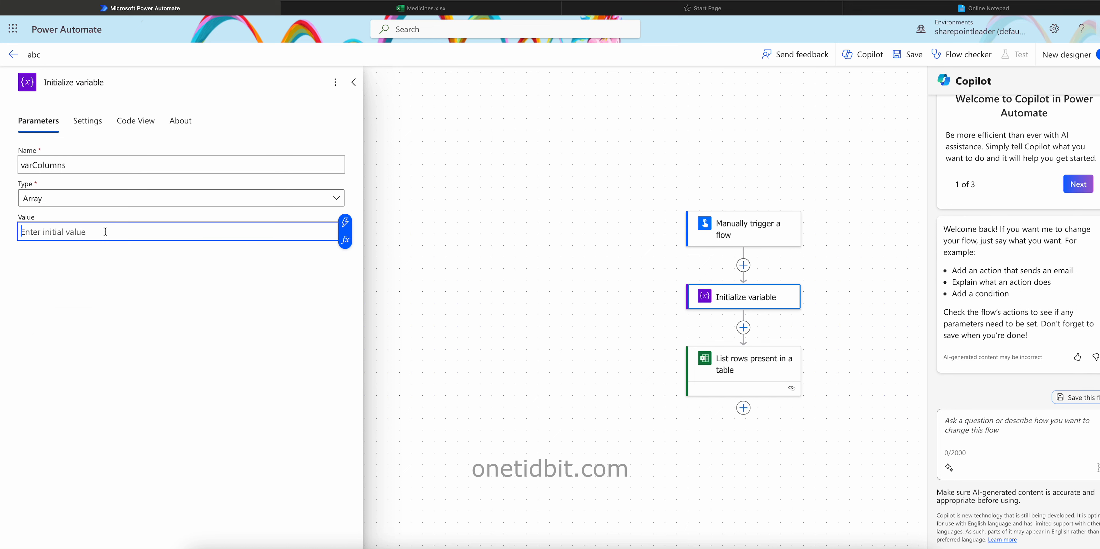
type("[ \"Medicine\" \"Manufacturer\" \"Purchase Date\" \"Expiry Date\" \"Ratings\" \"Stock Status\" \"__PowerAppsId__\" ]")
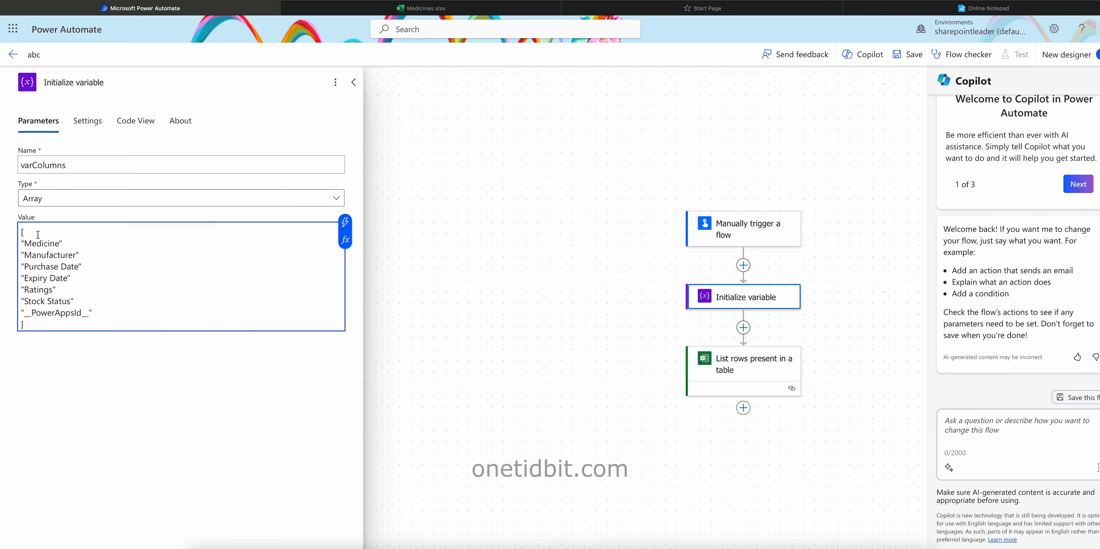
left_click(919, 53)
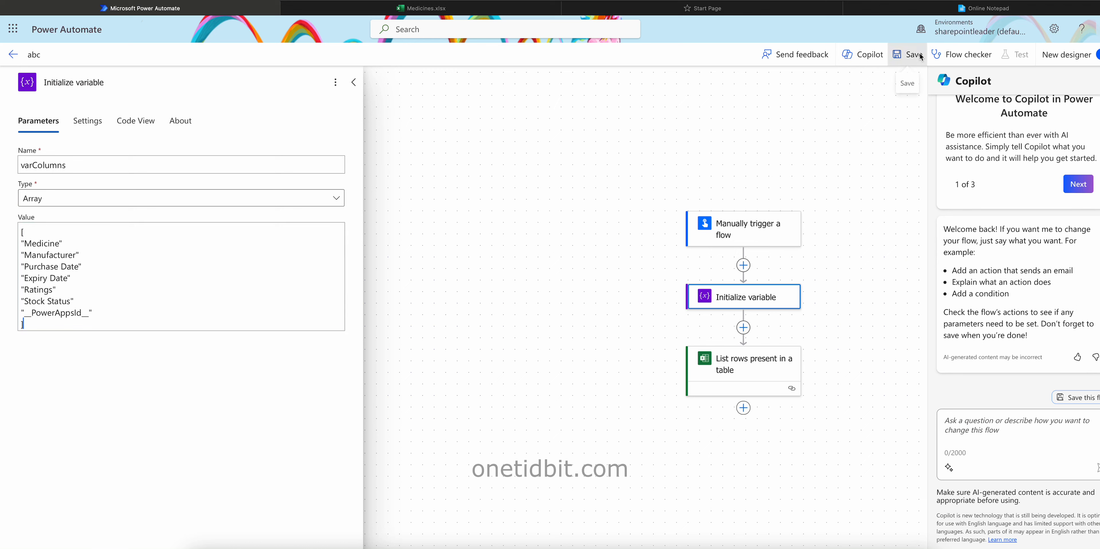
left_click_drag(849, 244, 643, 243)
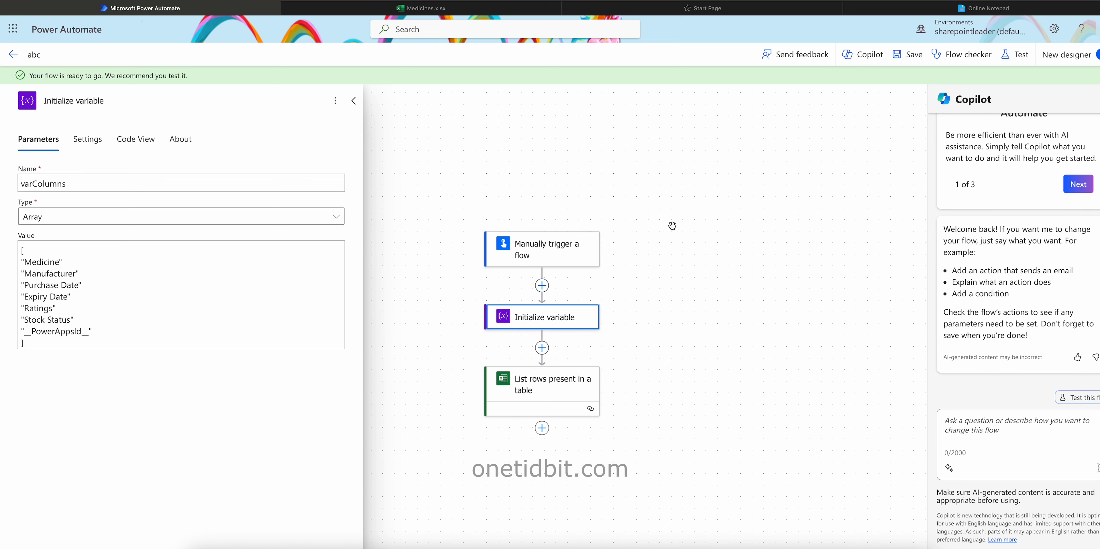
left_click_drag(680, 199, 689, 194)
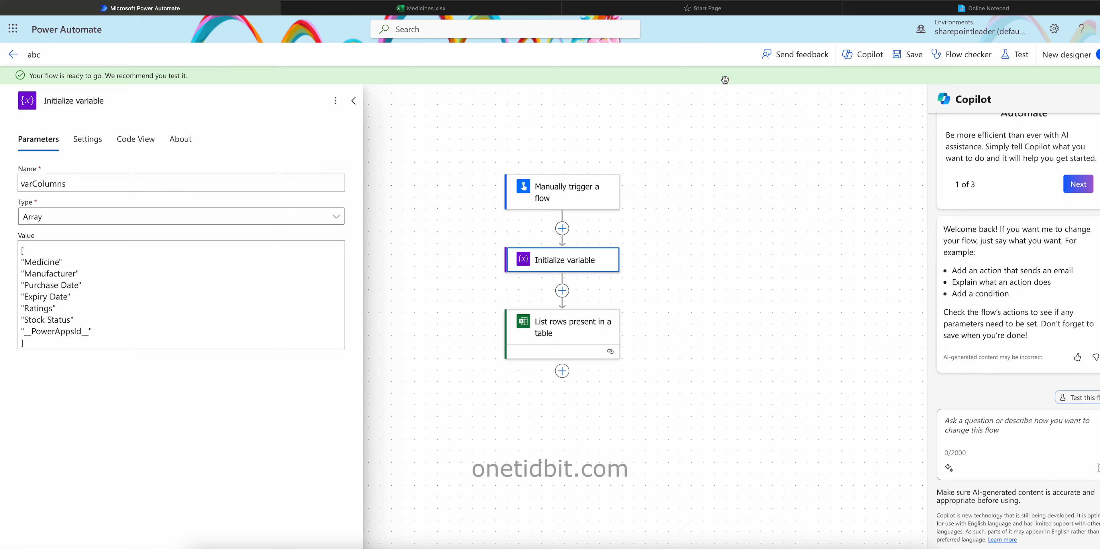
left_click(997, 9)
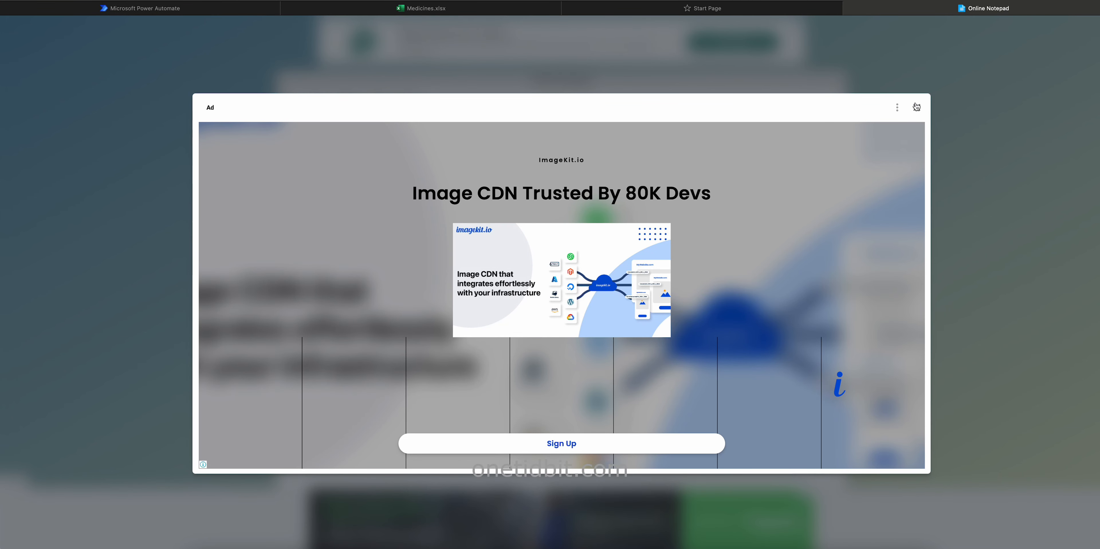
left_click(914, 108)
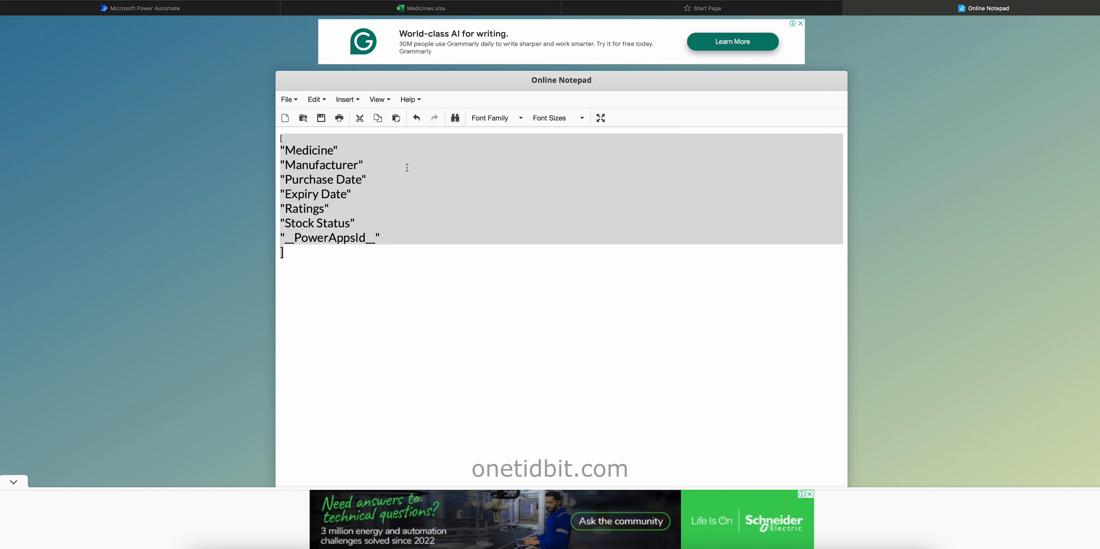
left_click(173, 10)
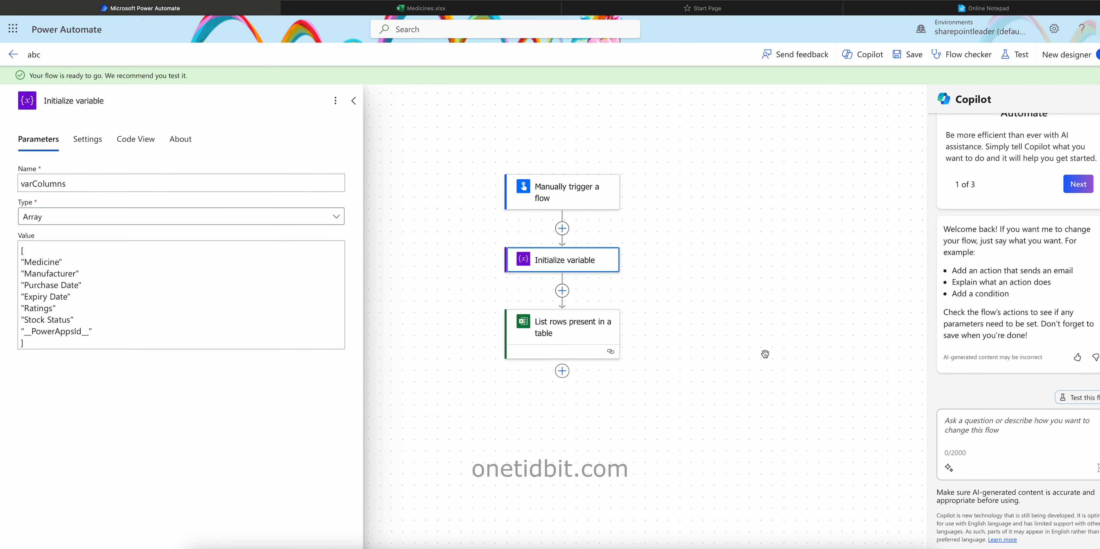
Add a Data Operation Select action after the List rows present in a table action
left_click(561, 371)
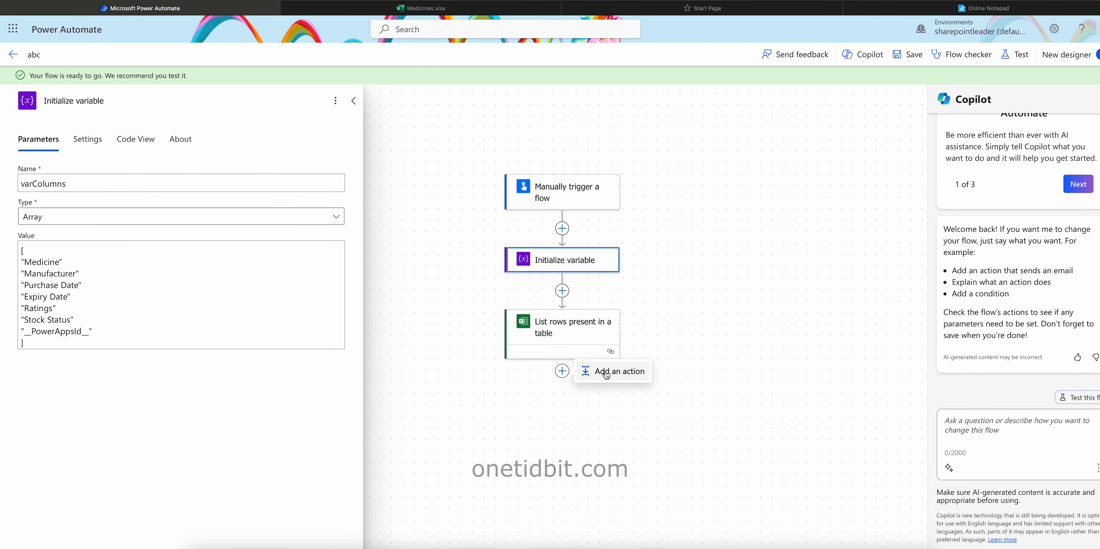
left_click(615, 375)
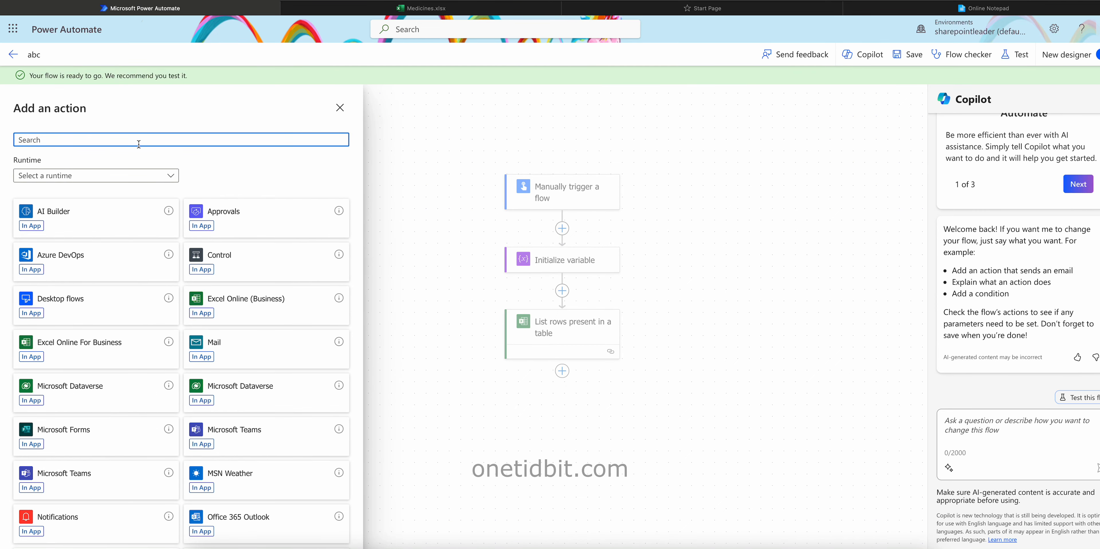
type("seelct")
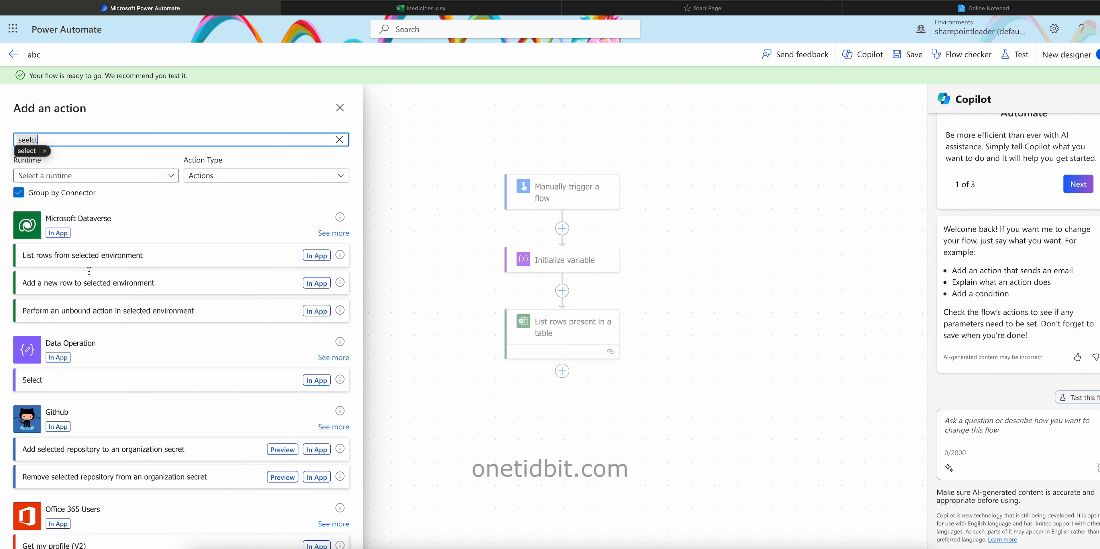
left_click(318, 379)
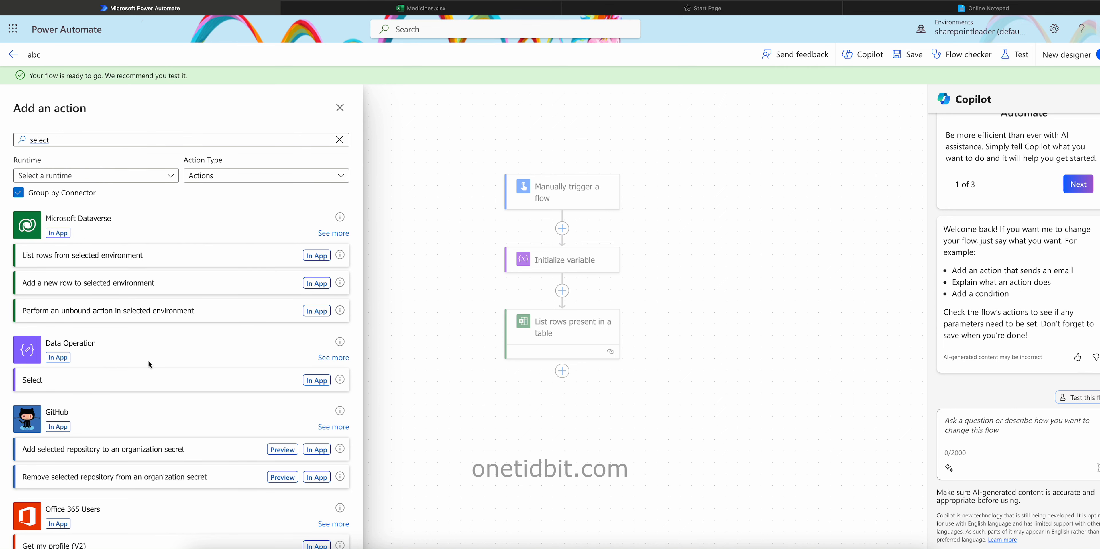
left_click(321, 385)
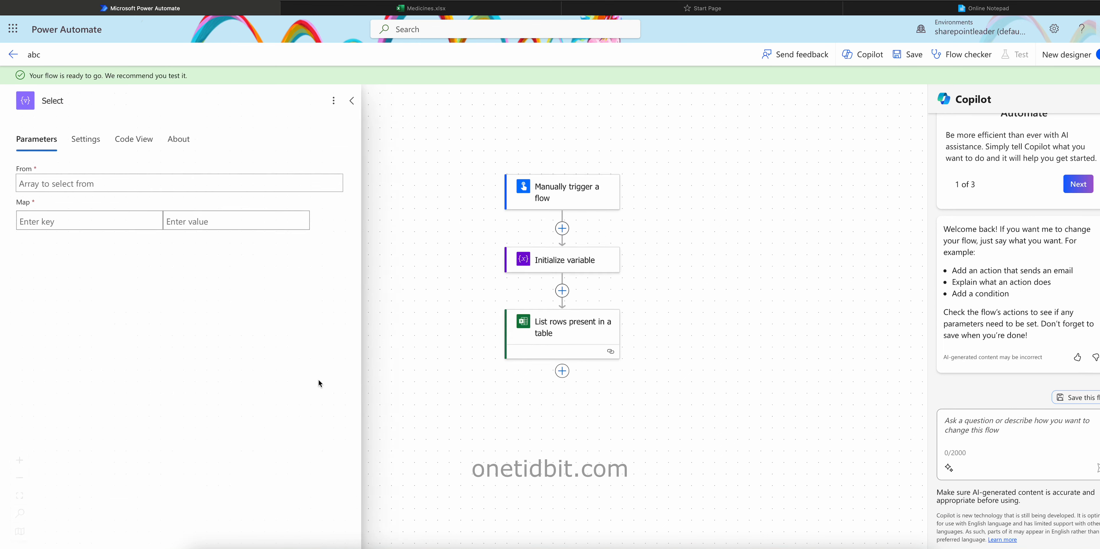
Set the Select action's From to the expression skip(outputs('List_rows_present_in_a_table')?['body/value'],2)
left_click(69, 183)
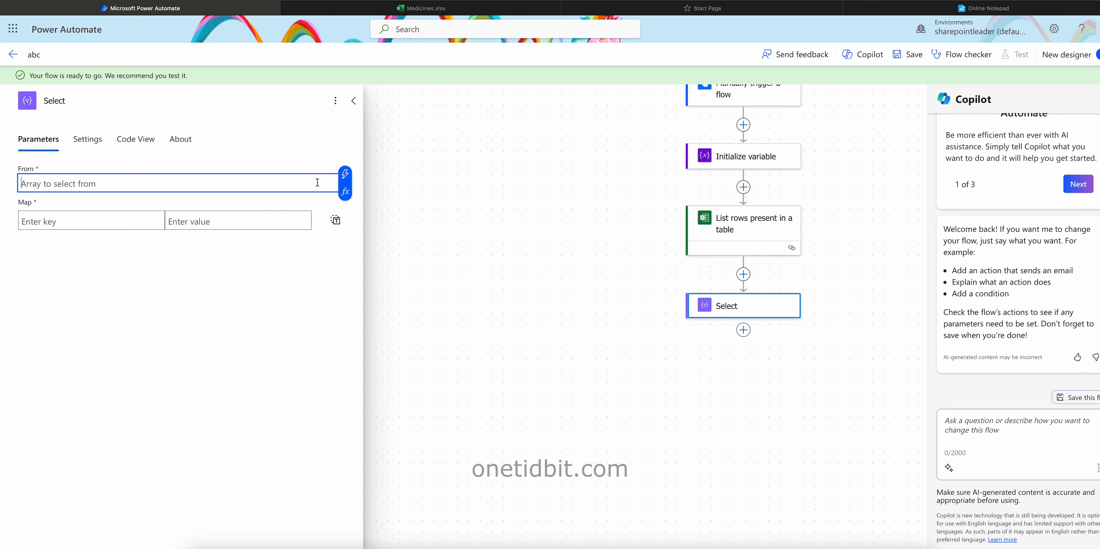
left_click(344, 191)
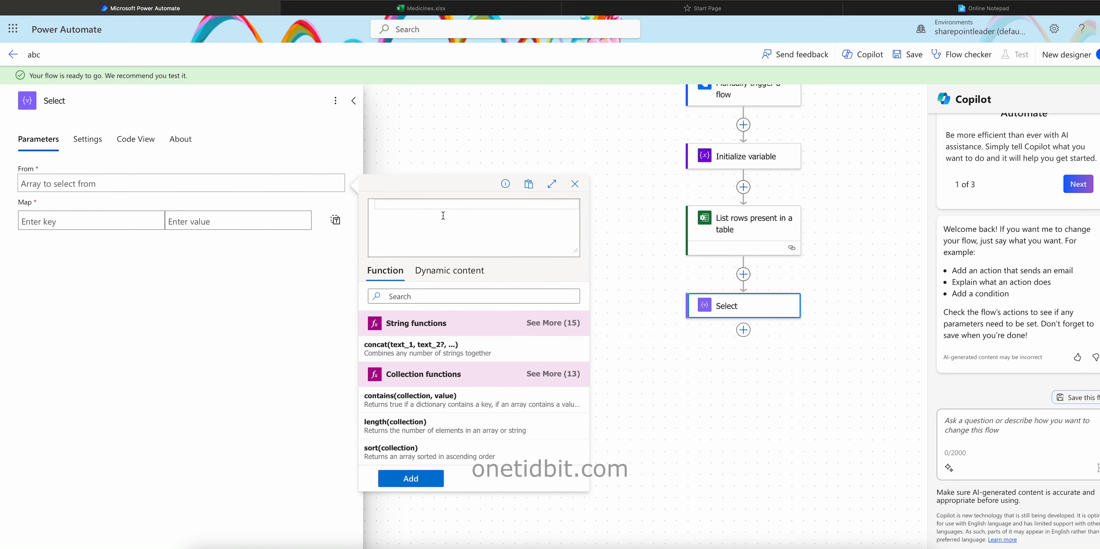
type("skip")
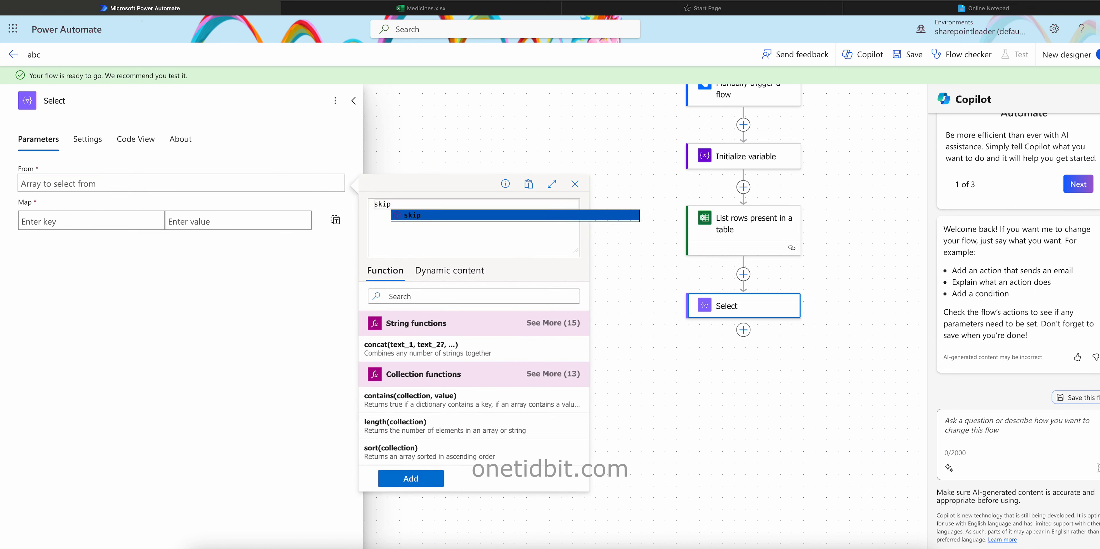
key("Return")
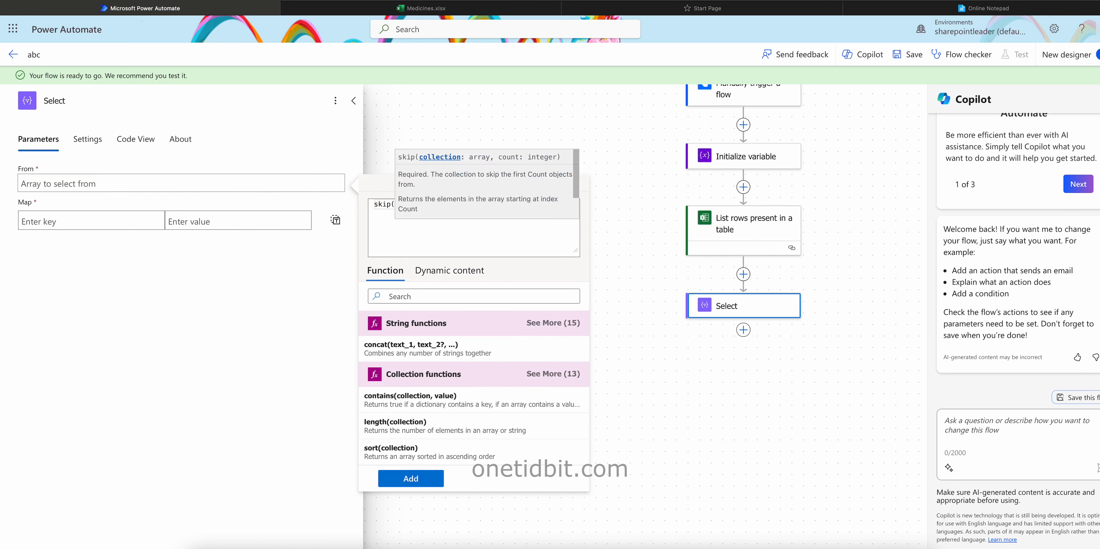
left_click(395, 204)
left_click(449, 270)
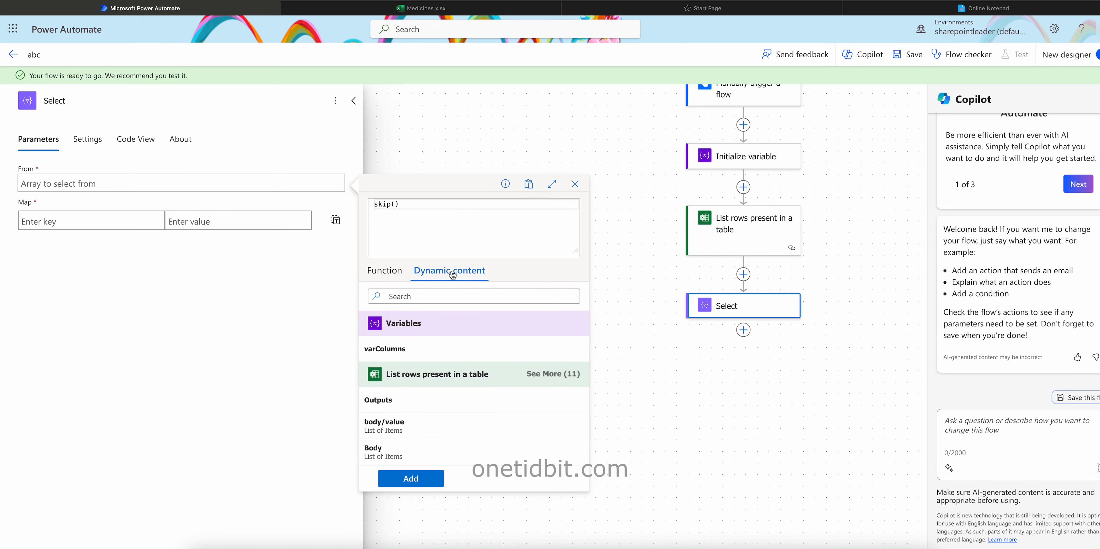
left_click(428, 424)
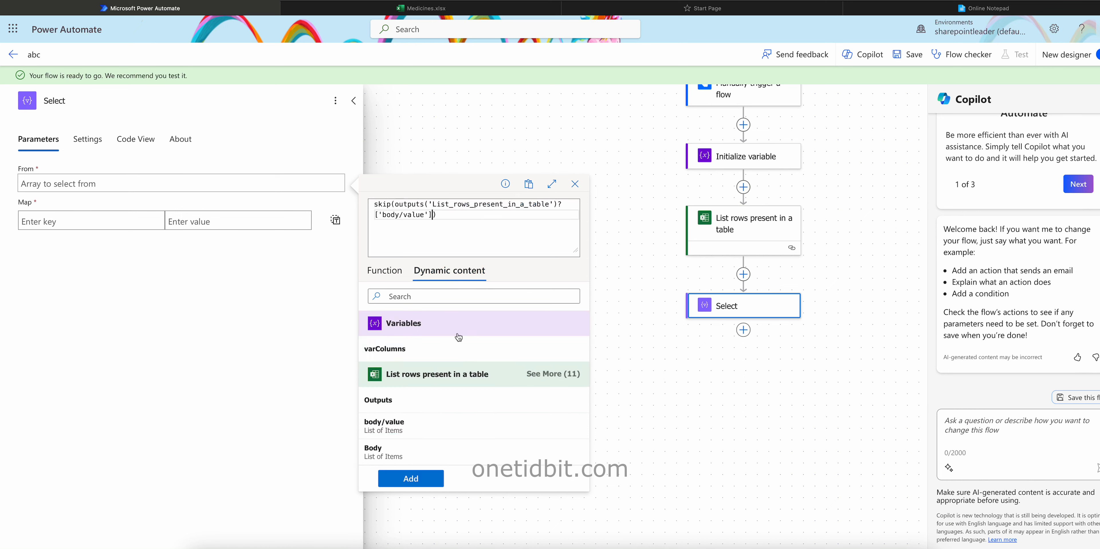
left_click(467, 212)
key("Left")
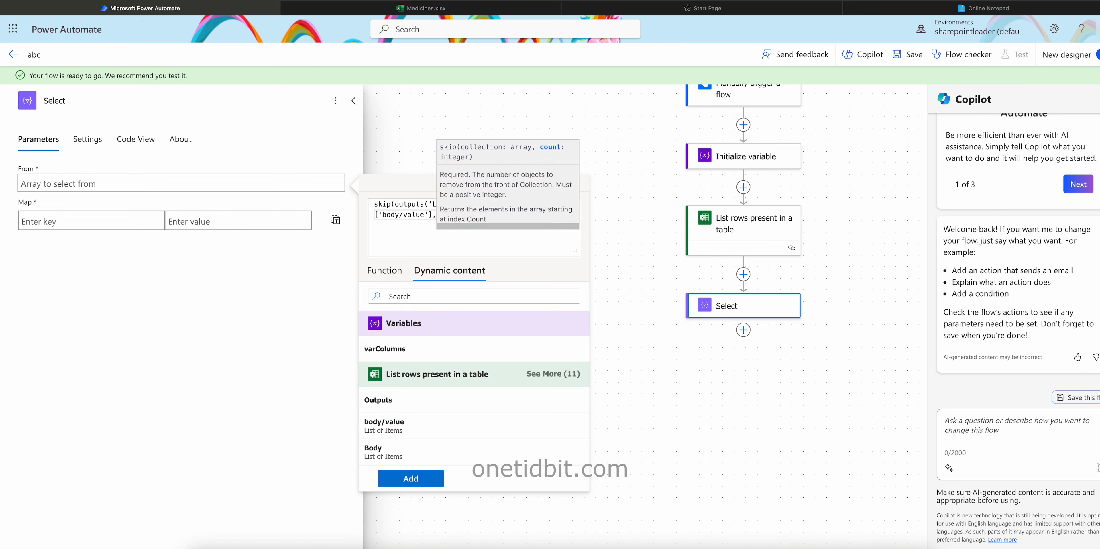
type(",2")
left_click(426, 478)
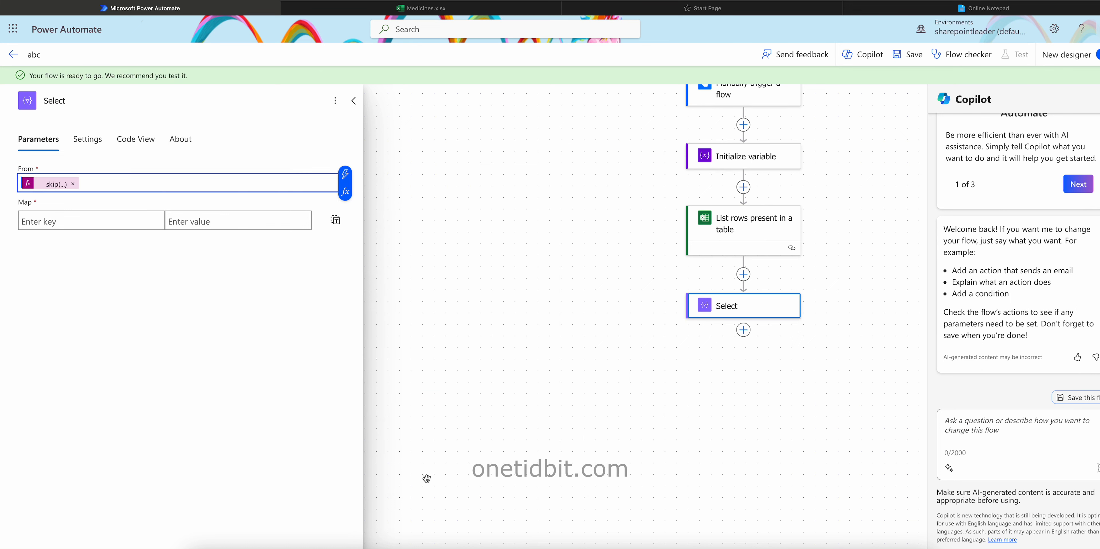
Change the Select action's Map to text mode and enter replace(first(split(item(),':')),'"','') as plain text
left_click(996, 10)
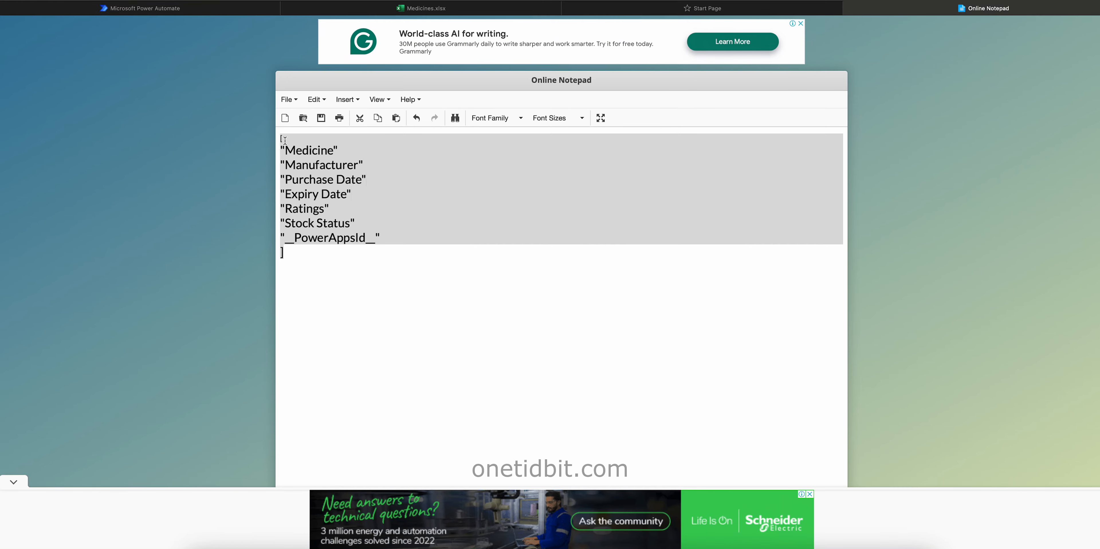
left_click(173, 8)
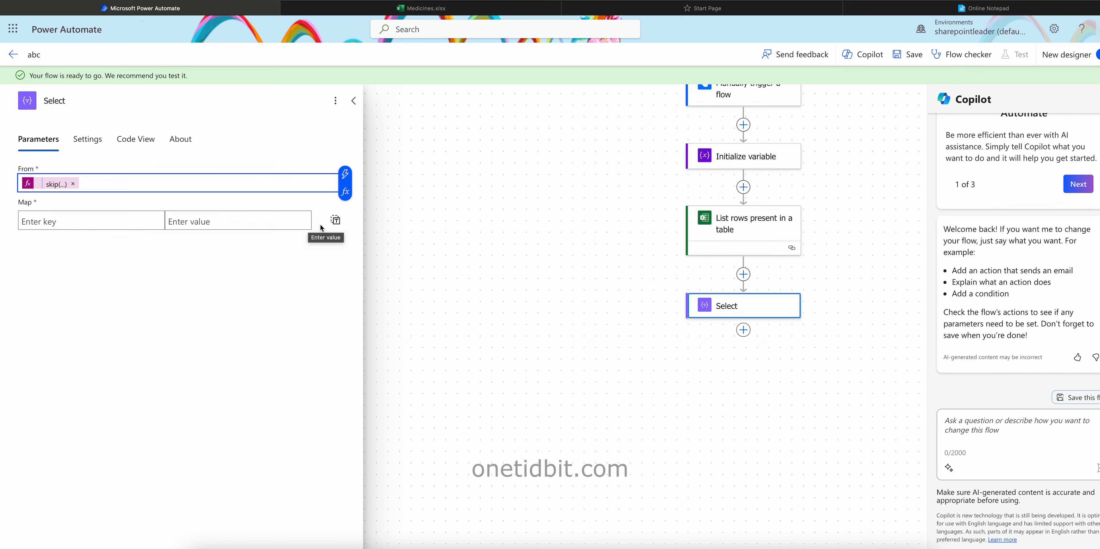
left_click(335, 219)
left_click(115, 223)
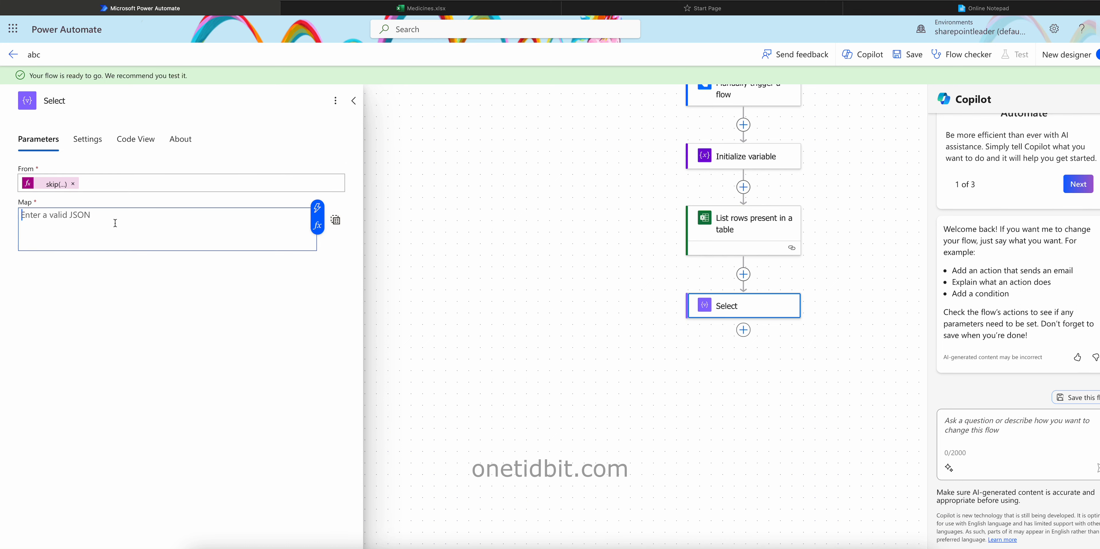
type("replace")
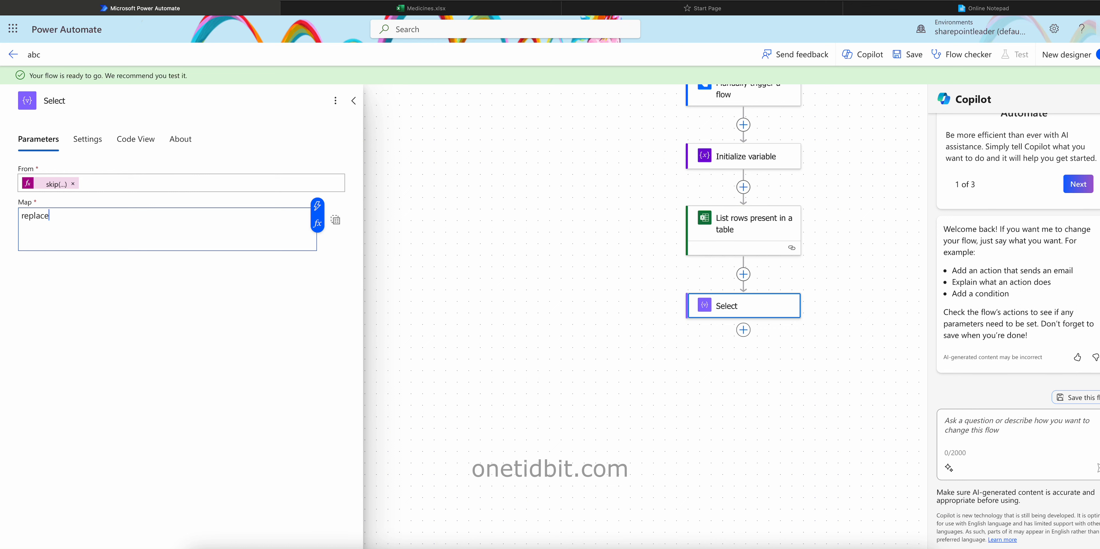
type("(first(")
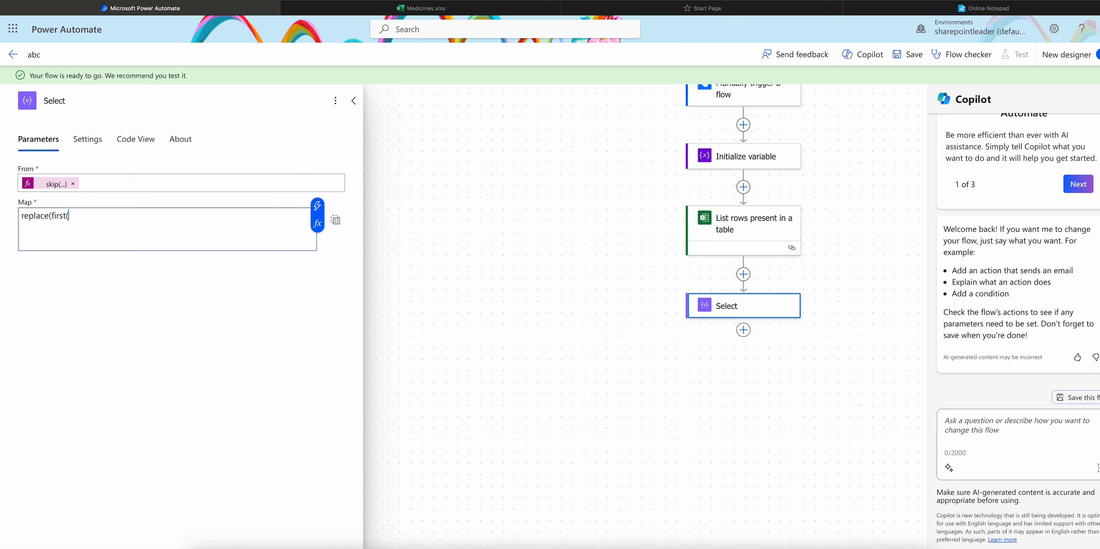
type("split(item()")
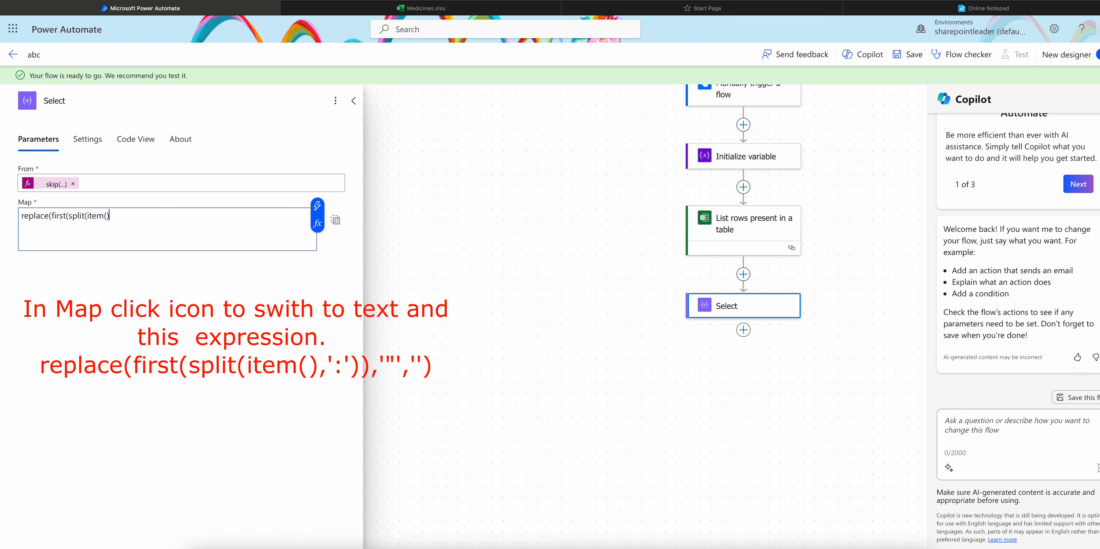
type(",':')),'\"','")
Move the Map text into the expression editor, add it as an expression, and save the flow
left_click_drag(147, 216, 1, 209)
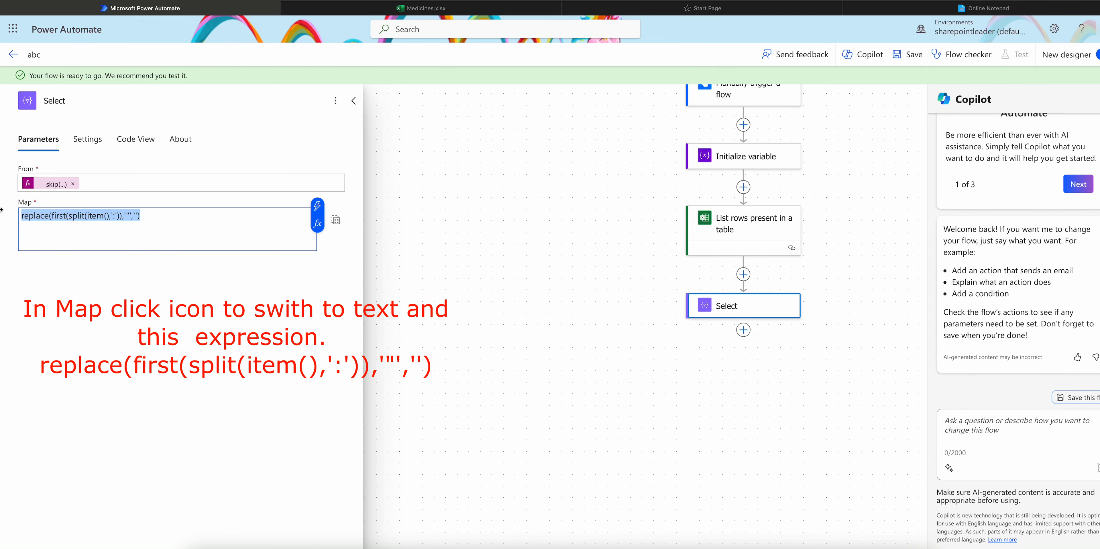
key("ctrl+x")
left_click(318, 223)
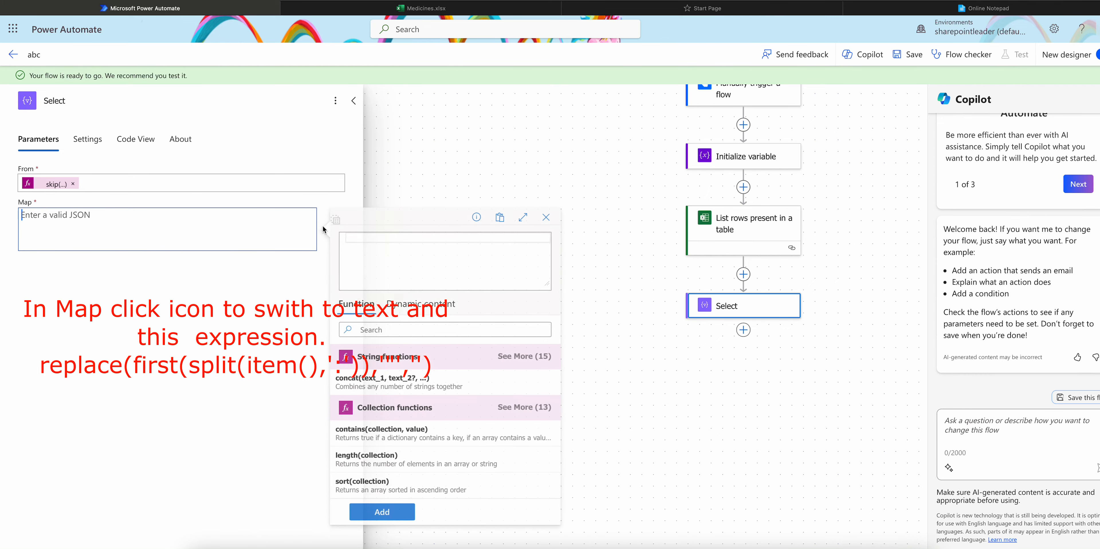
key("ctrl+v")
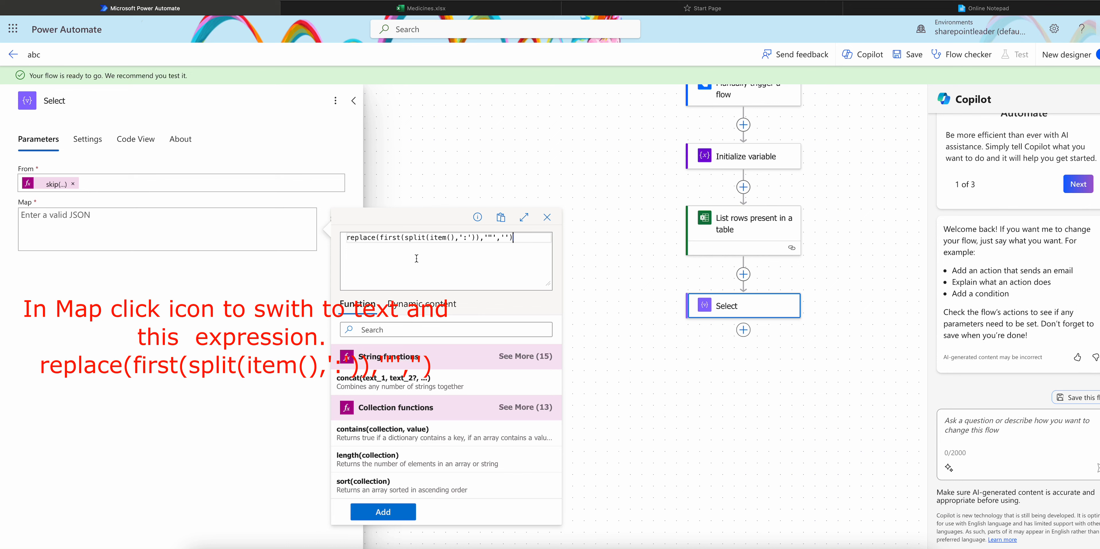
left_click(383, 511)
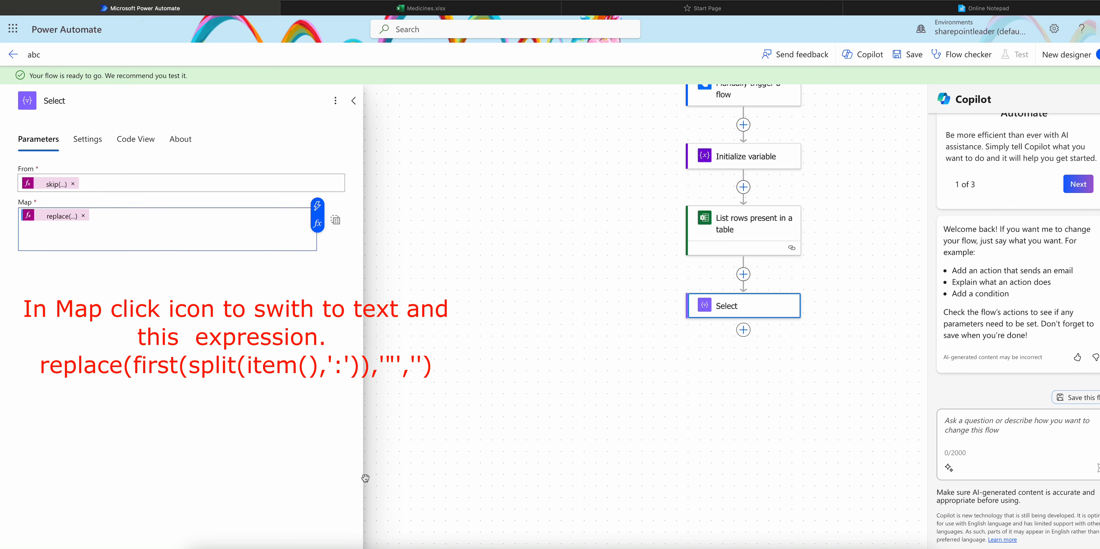
left_click(908, 54)
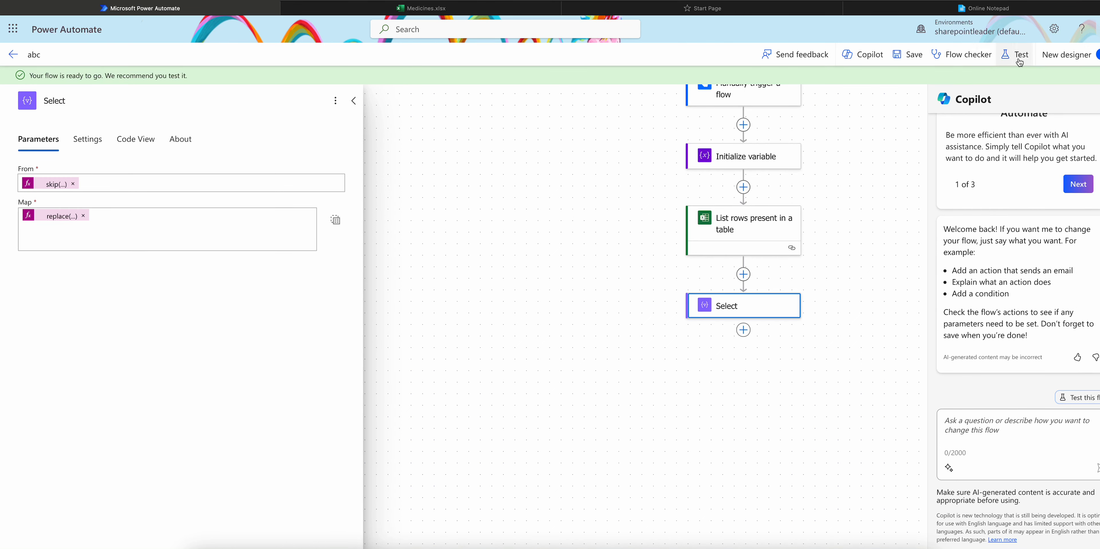
Run a manual test of the flow and open the Initialize variable action's run details
left_click(1019, 61)
left_click(924, 86)
left_click(932, 533)
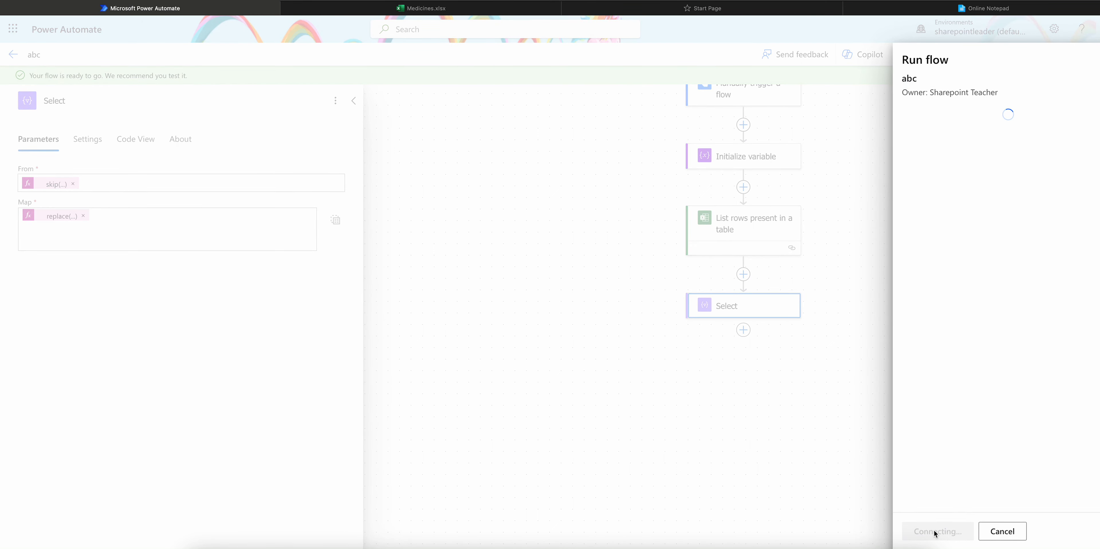
left_click(935, 534)
left_click(935, 534)
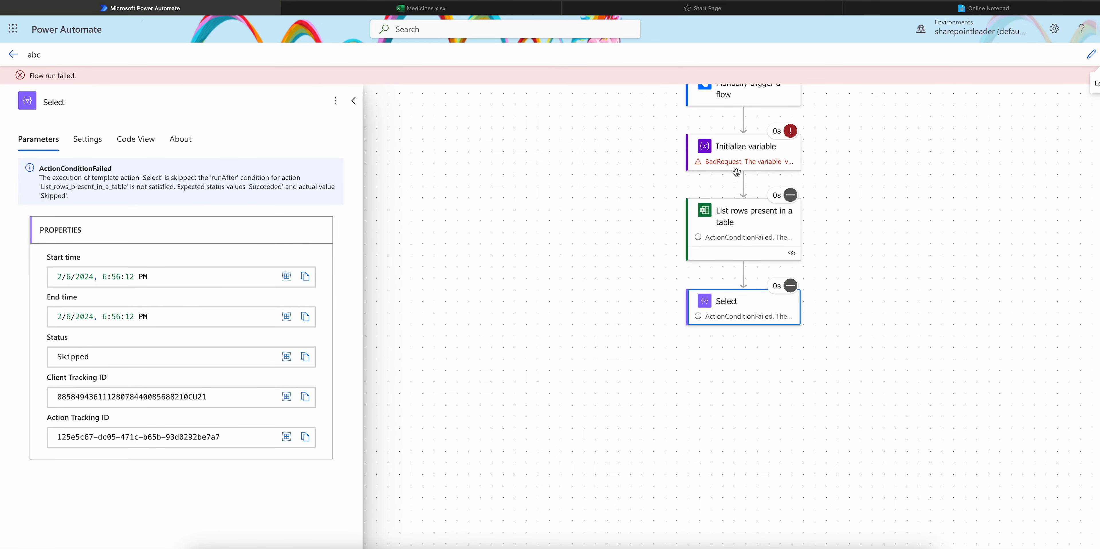
left_click(732, 157)
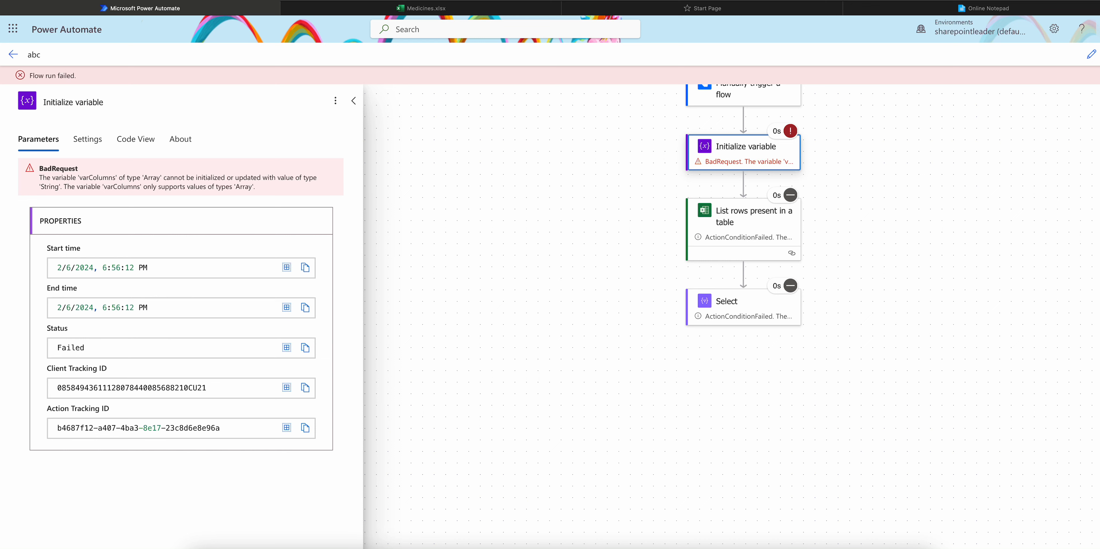
Edit the flow and add a comma after each varColumns field name from "Medicine" through "Stock Status", leaving "__PowerAppsId__" without one
left_click(1091, 54)
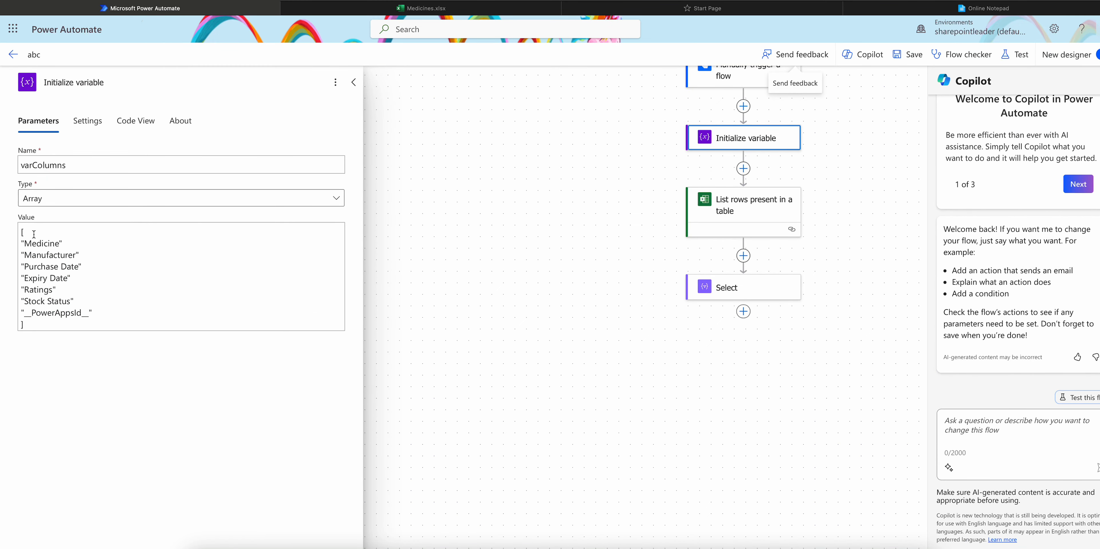
left_click(23, 230)
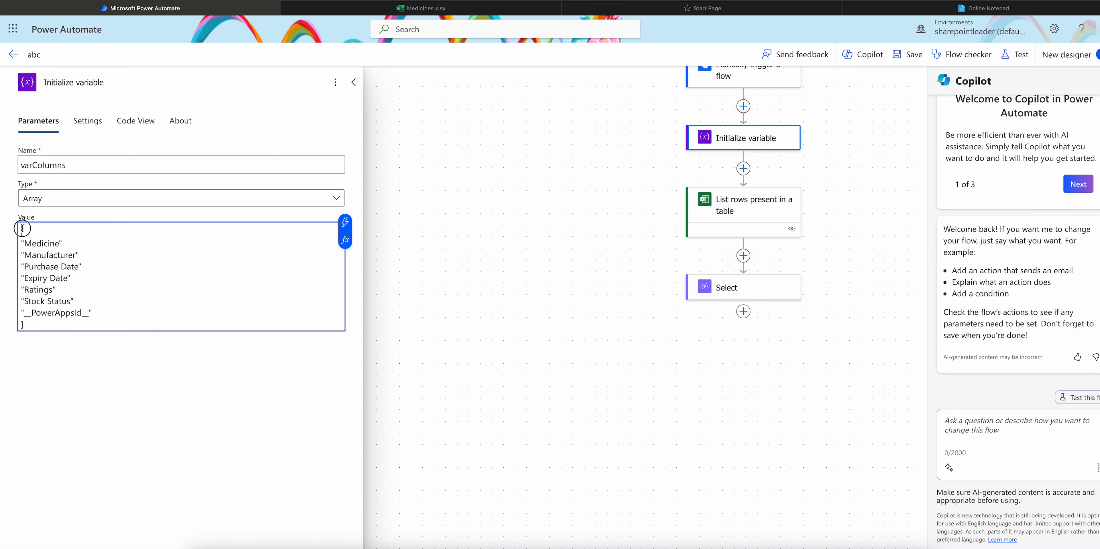
key("Down")
key("Down")
key("Down")
key("Down")
key("Down")
key("Down")
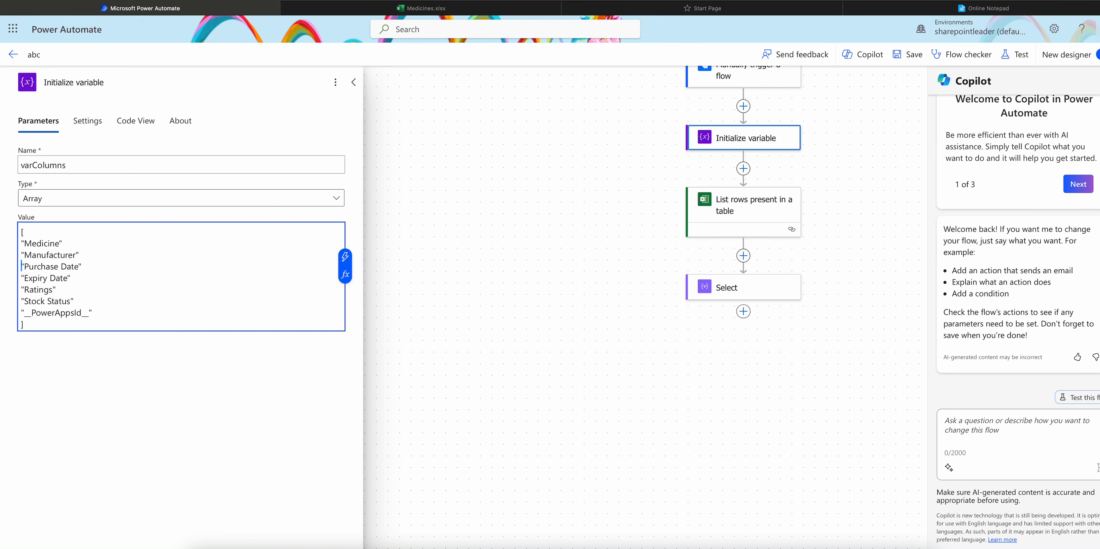
left_click(68, 244)
type(",")
left_click(85, 254)
type(",")
left_click(85, 264)
type(",")
left_click(73, 279)
type(",")
left_click(71, 290)
type(",")
left_click(77, 301)
type(",")
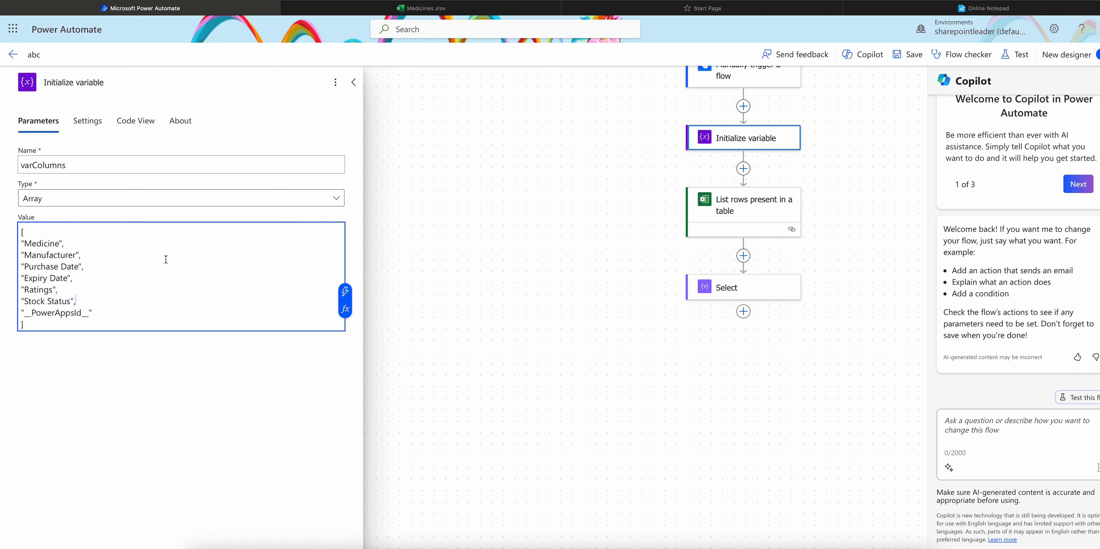
Save the flow and run it again as a manual test
left_click(1006, 56)
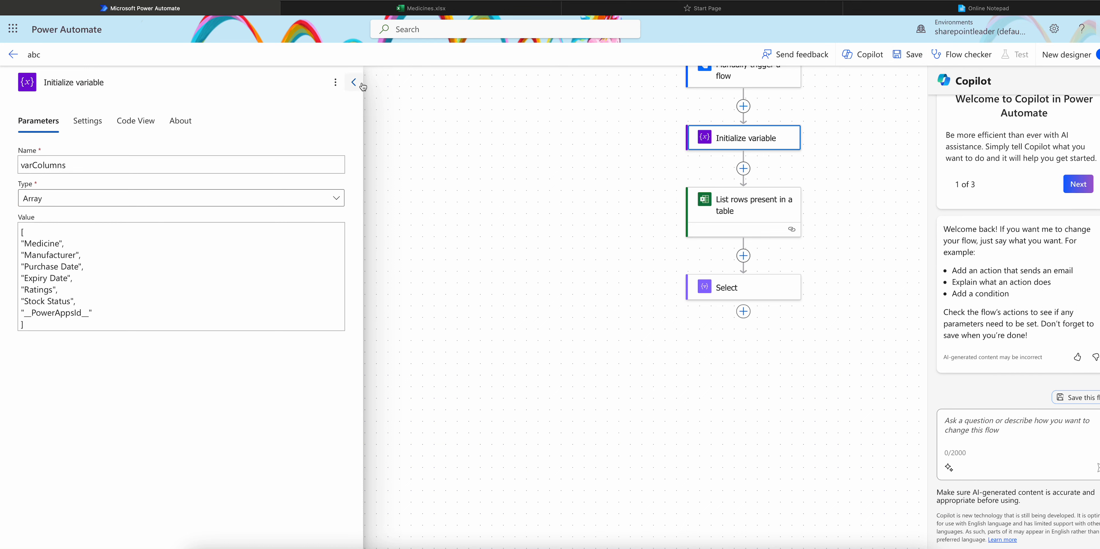
left_click(898, 56)
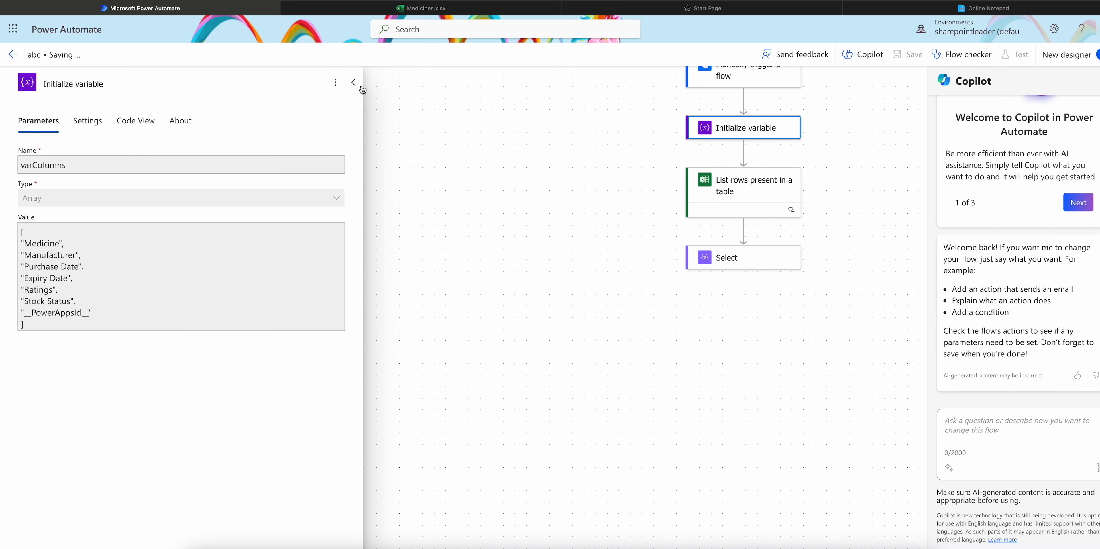
left_click(1033, 55)
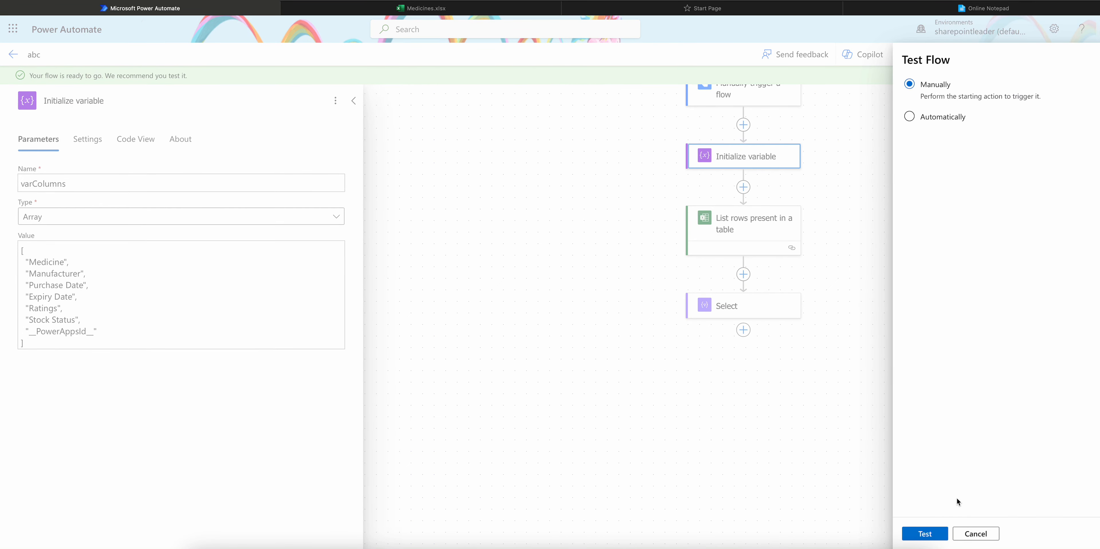
left_click(930, 534)
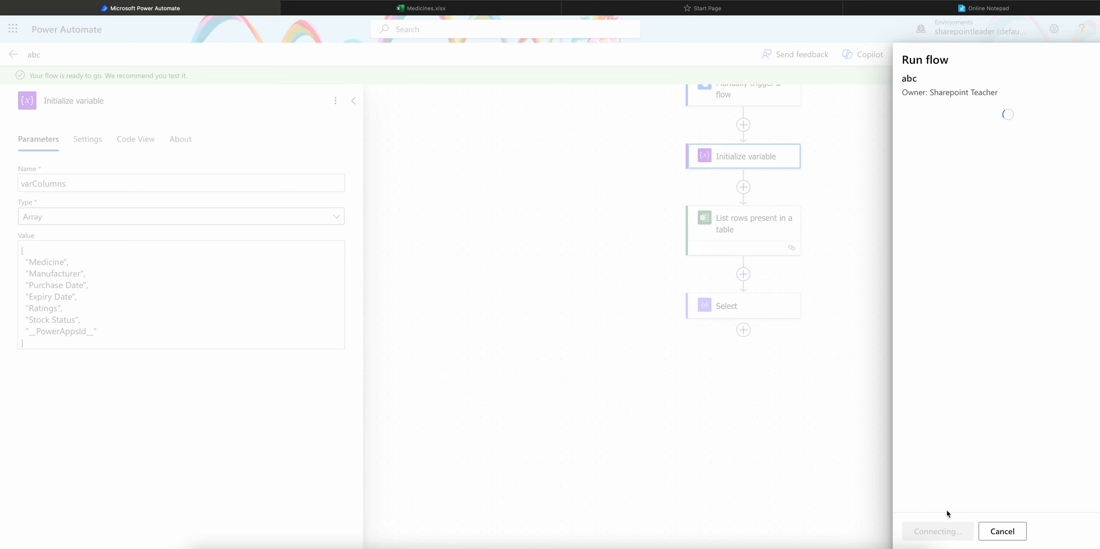
left_click(932, 531)
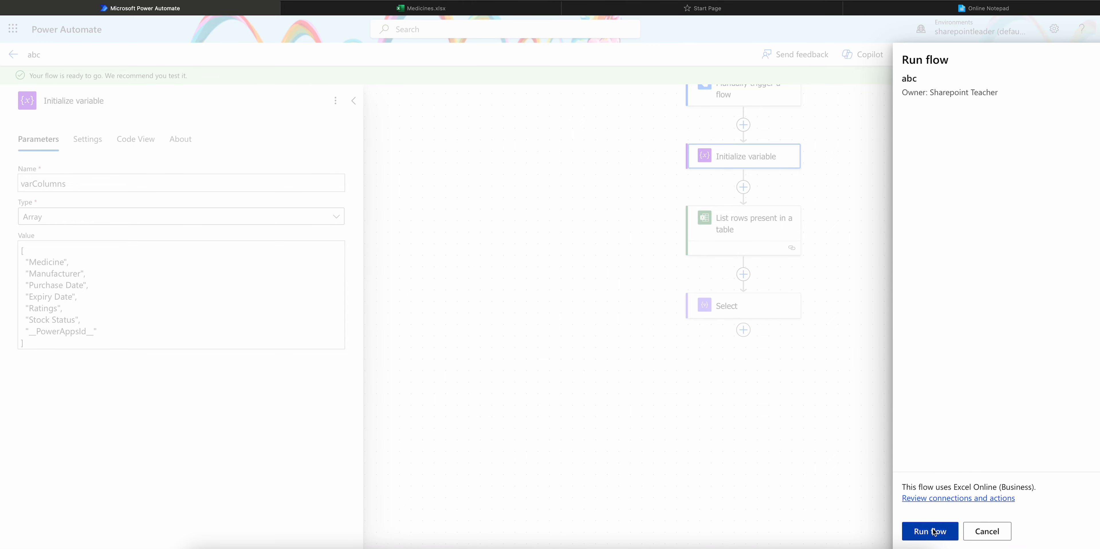
left_click(933, 532)
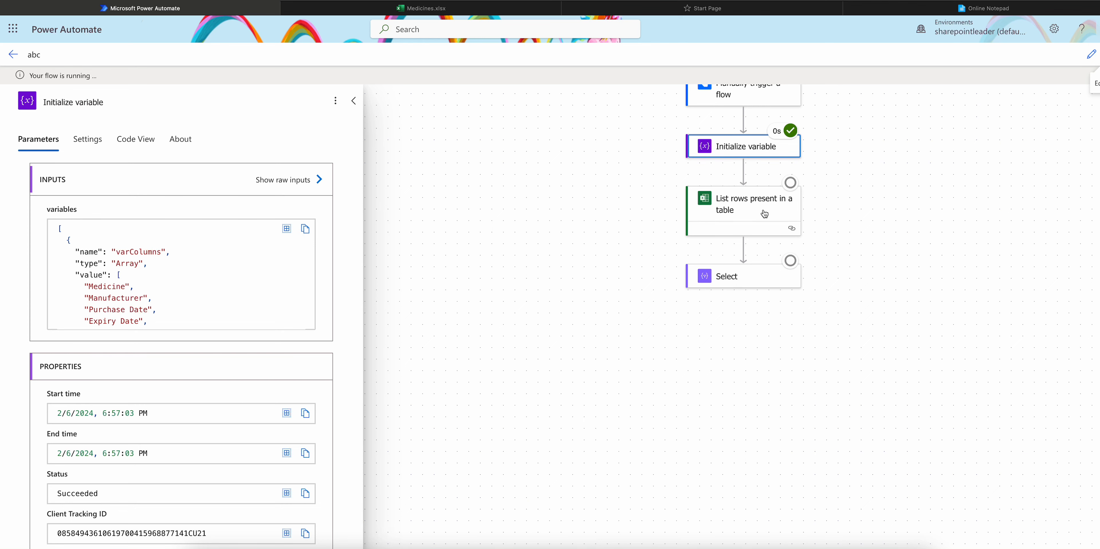
Examine the Initialize variable inputs and the Select action's run details and From input
scroll(198, 257, "down", 5)
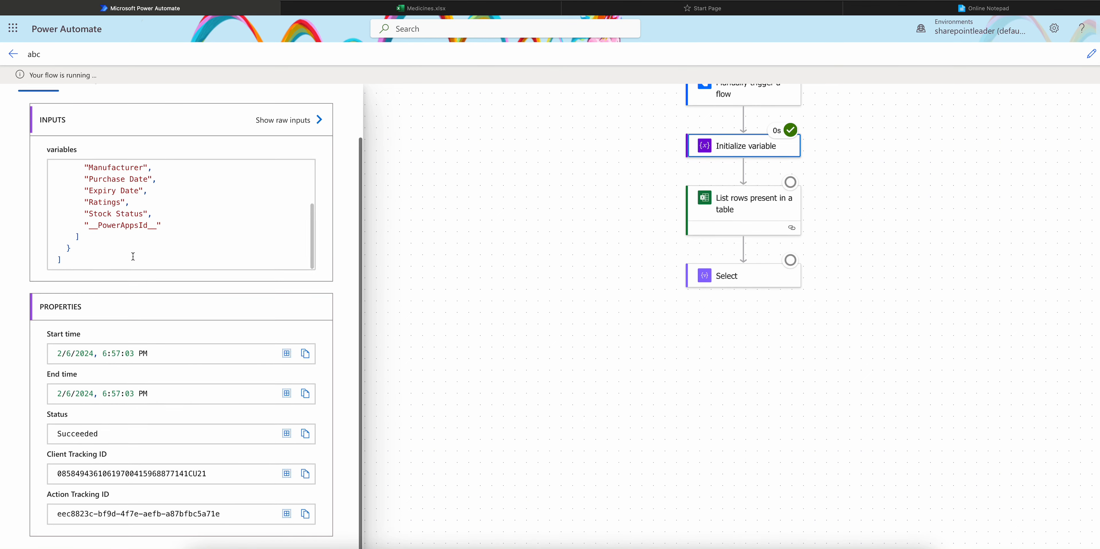
left_click(758, 278)
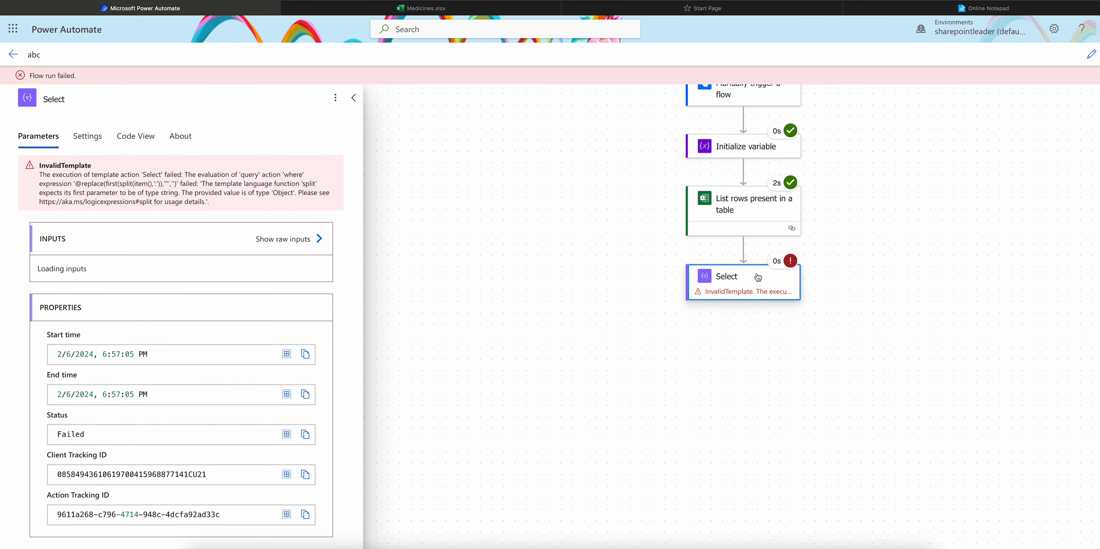
scroll(194, 297, "down", 1)
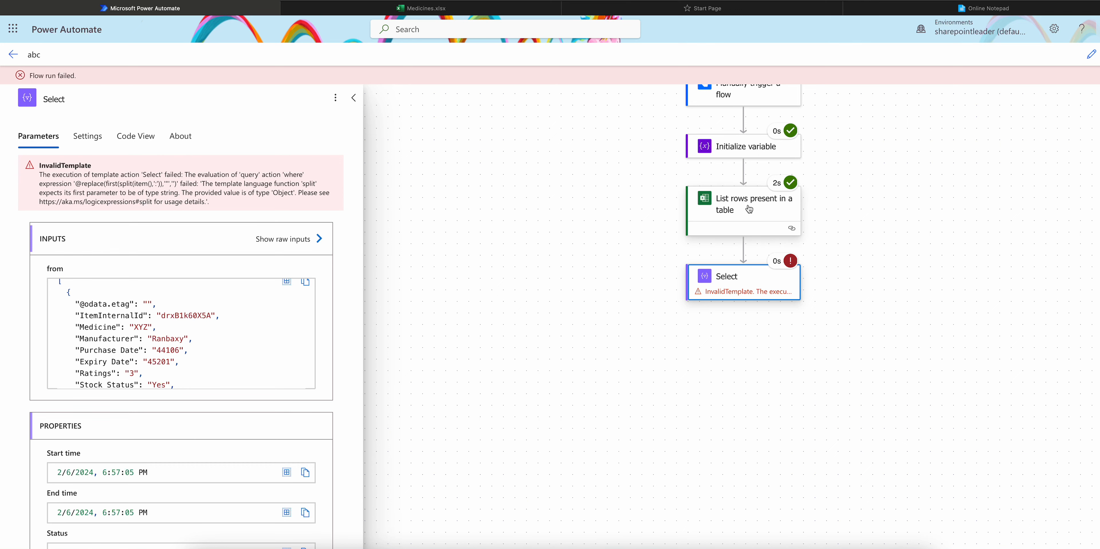
Reopen the flow for editing and review the Select action's Map and From expressions
left_click(1092, 54)
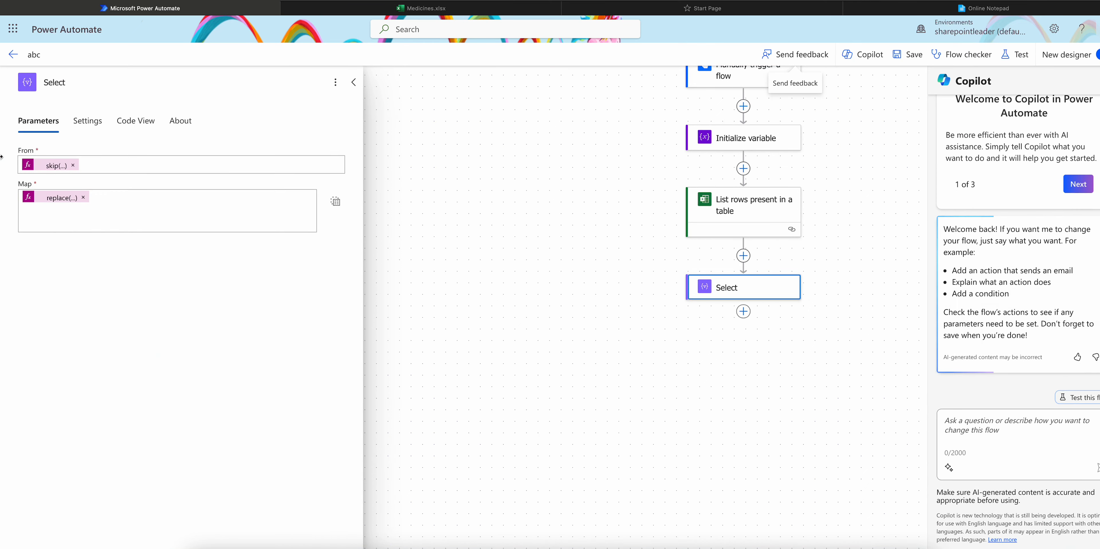
left_click(53, 201)
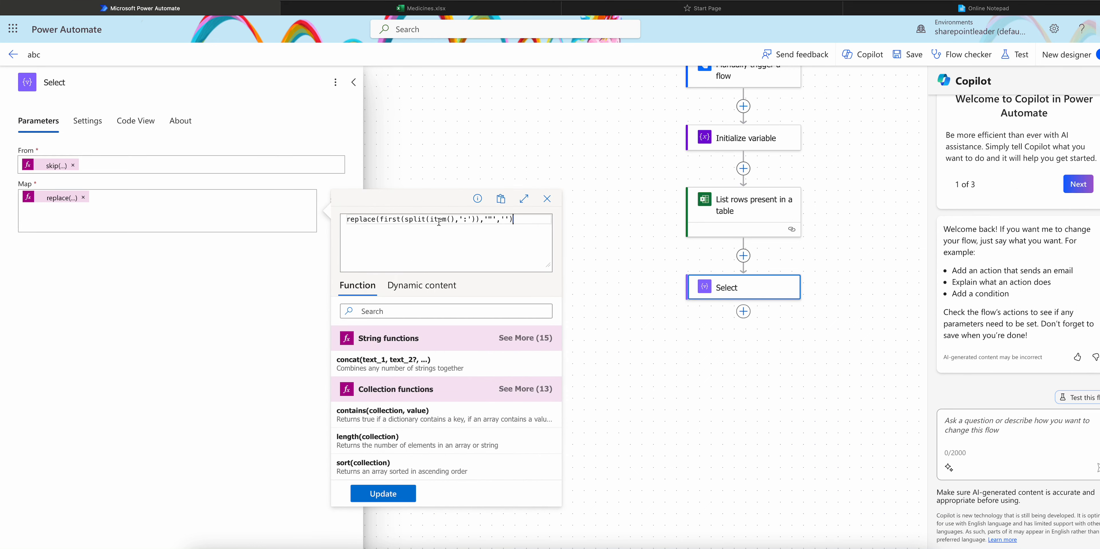
left_click(52, 166)
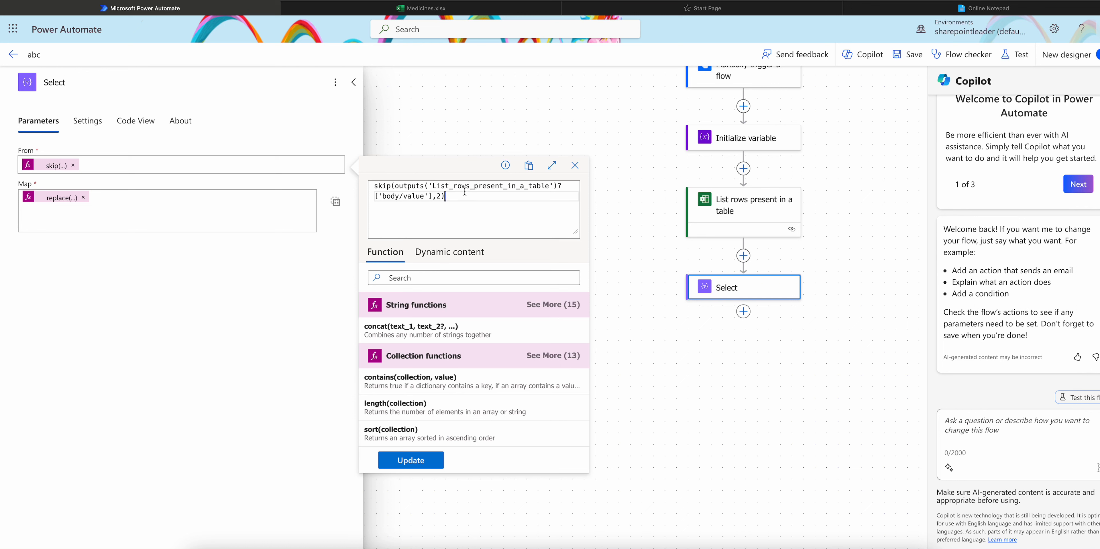
Add a Data Operation Compose action between List rows present in a table and Select
left_click(743, 255)
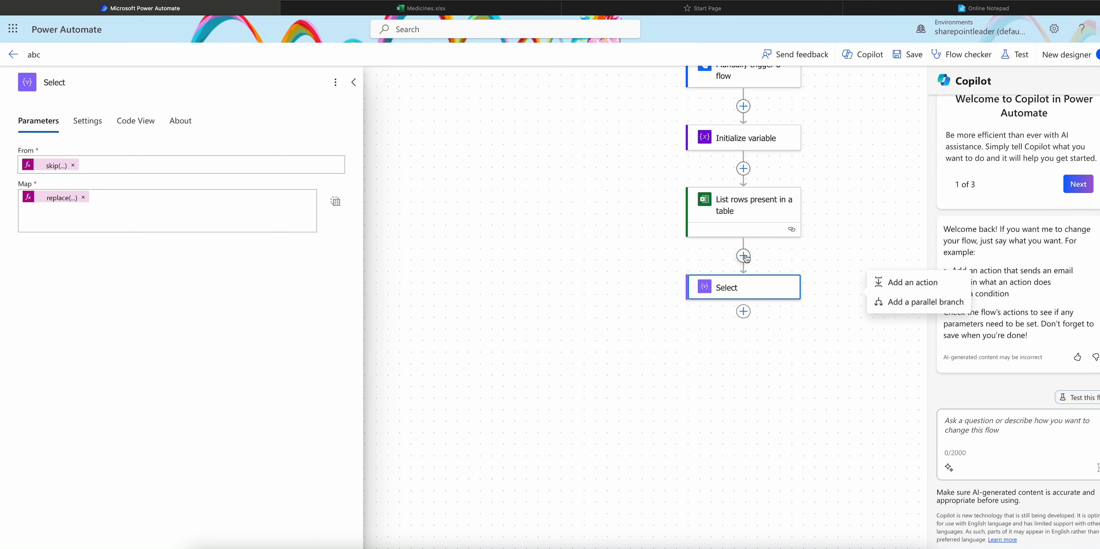
left_click(925, 285)
type("c")
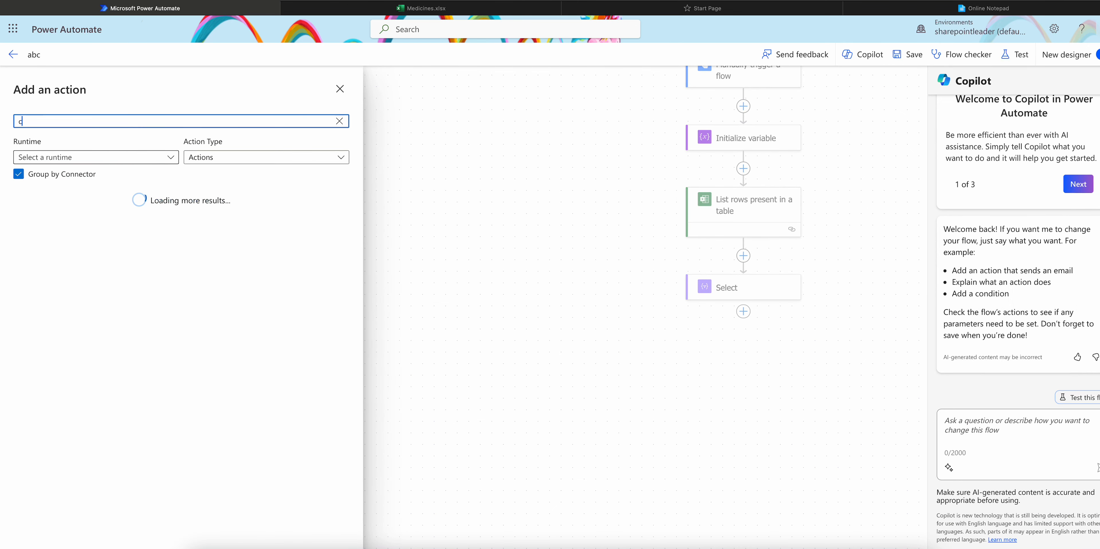
type("ompose")
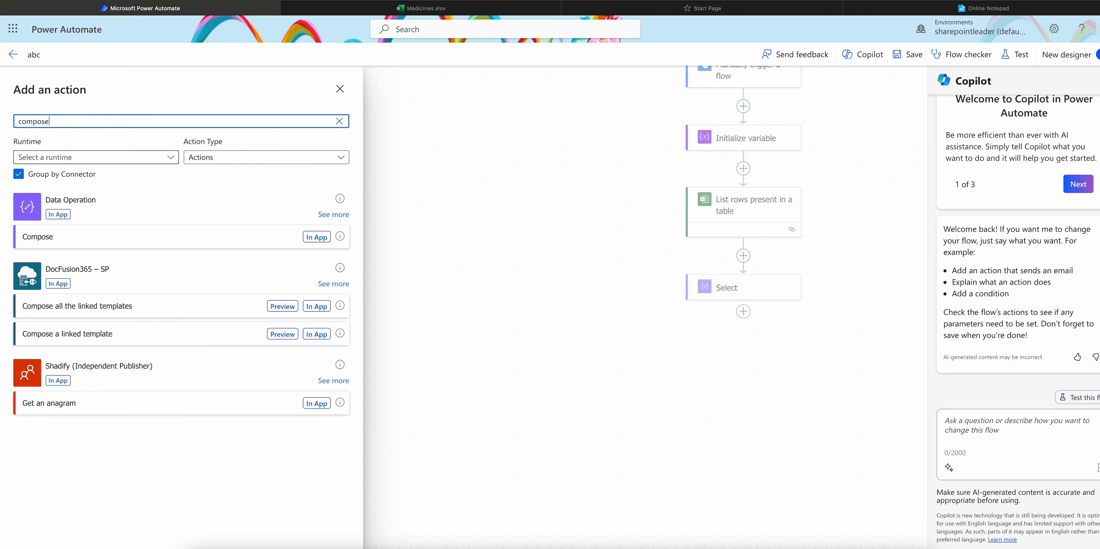
left_click(317, 237)
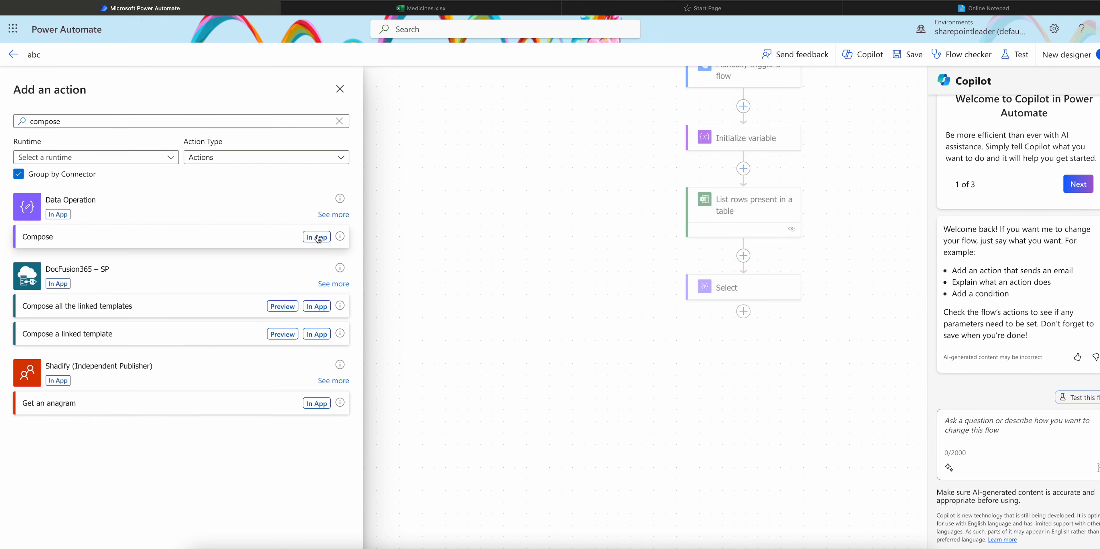
Build the Compose input expression split(string(first(outputs('List_rows_present_in_a_table')?['body/value']))) using the Excel body/value dynamic content
left_click(120, 165)
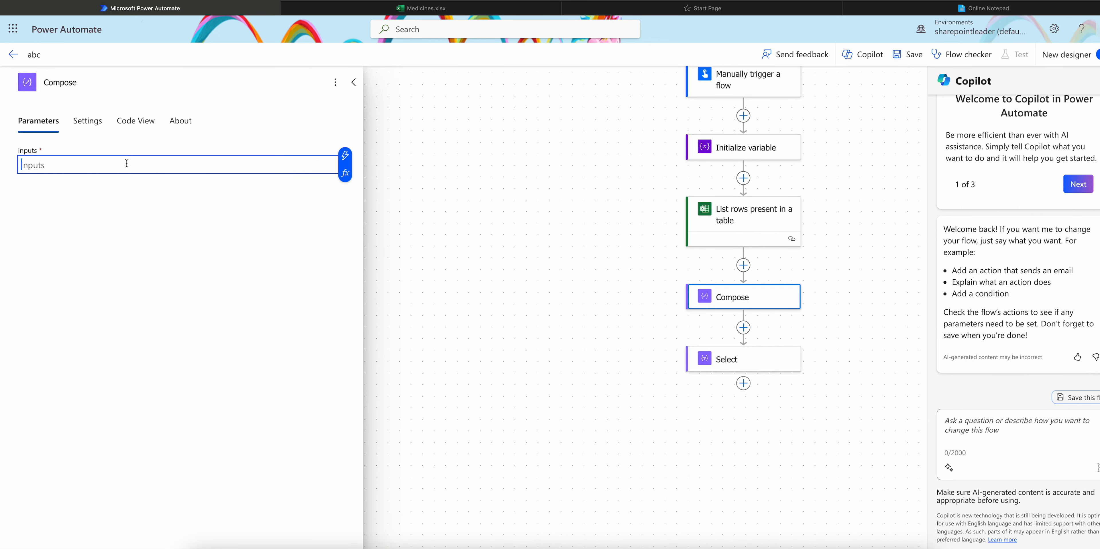
left_click(352, 175)
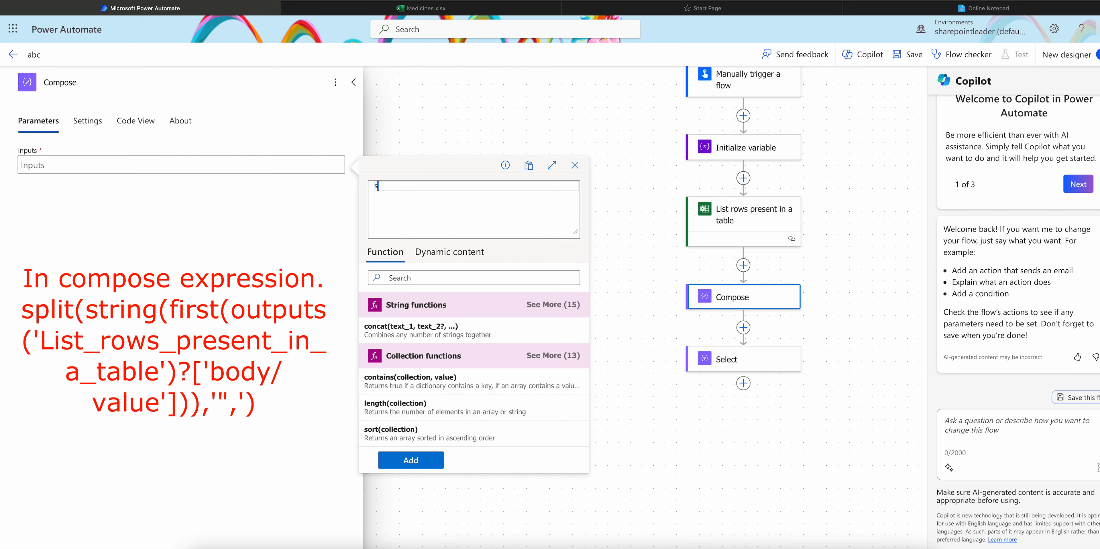
type("split")
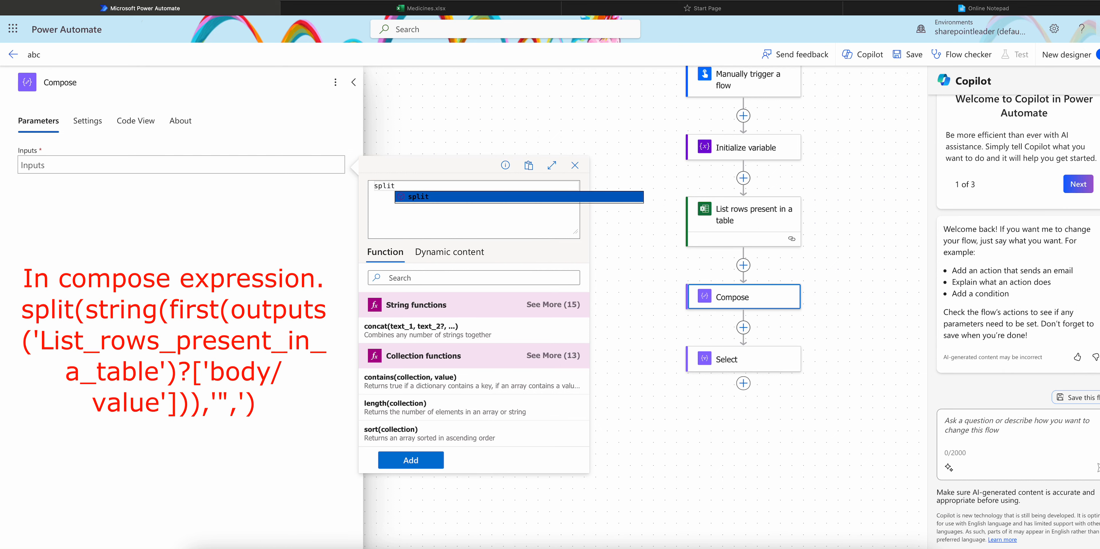
type("(")
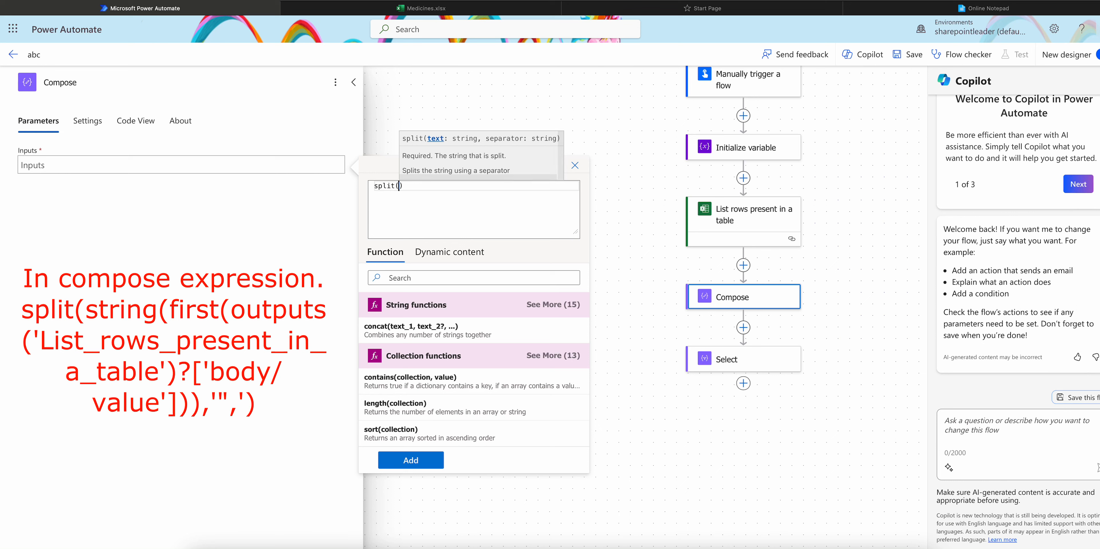
type("string")
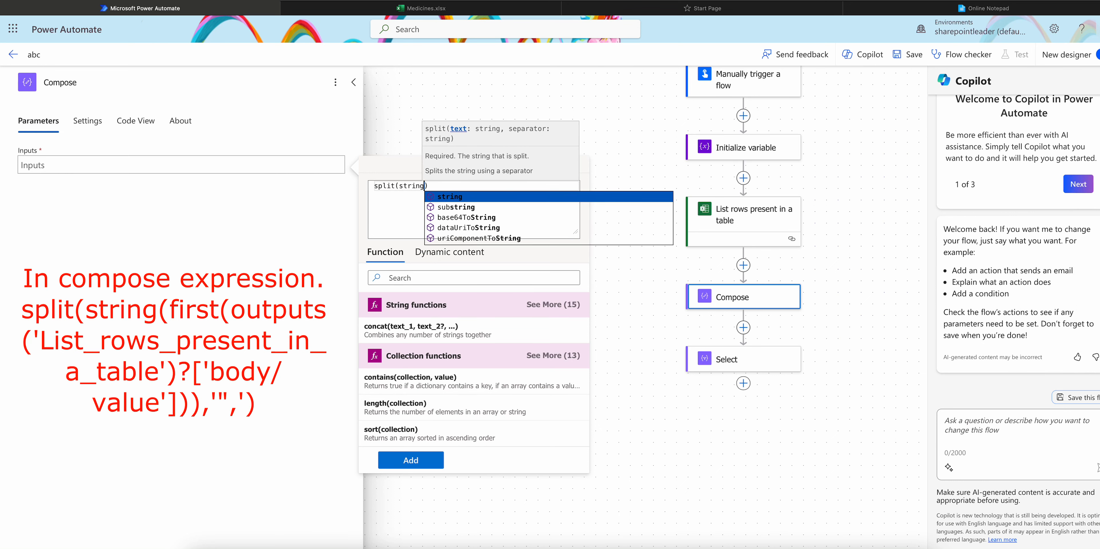
type("(")
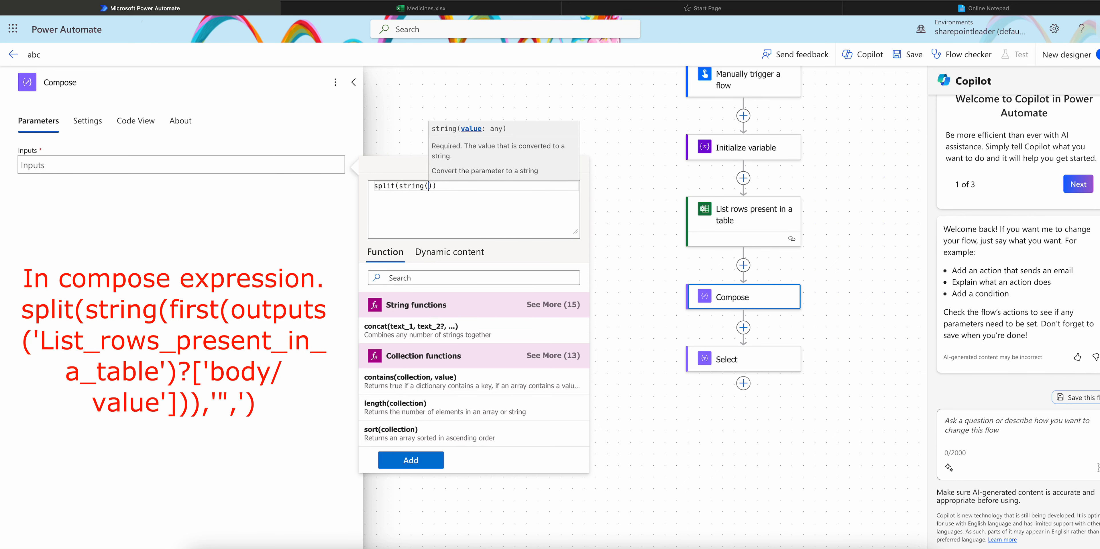
type("first")
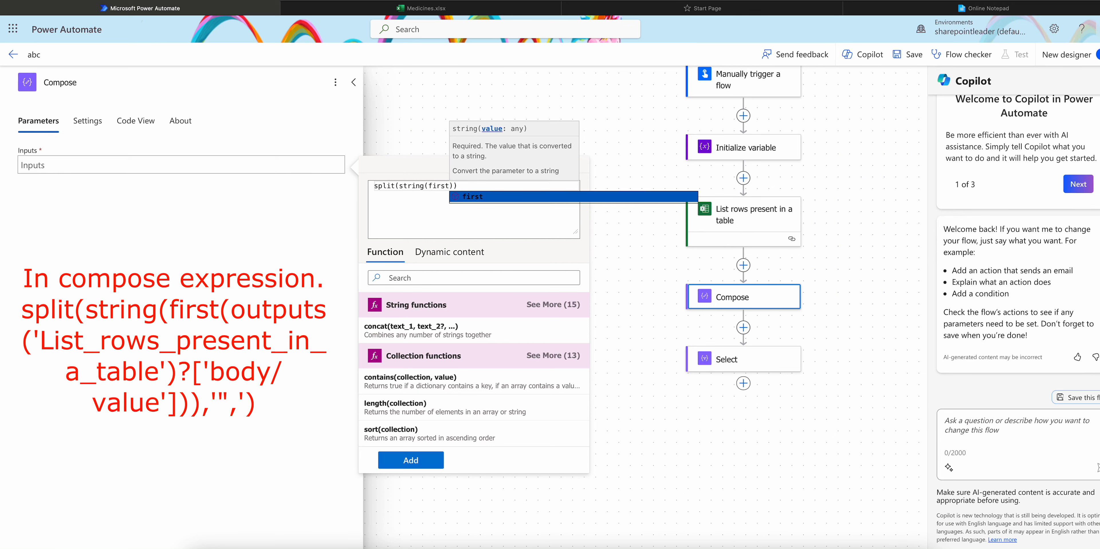
type("(")
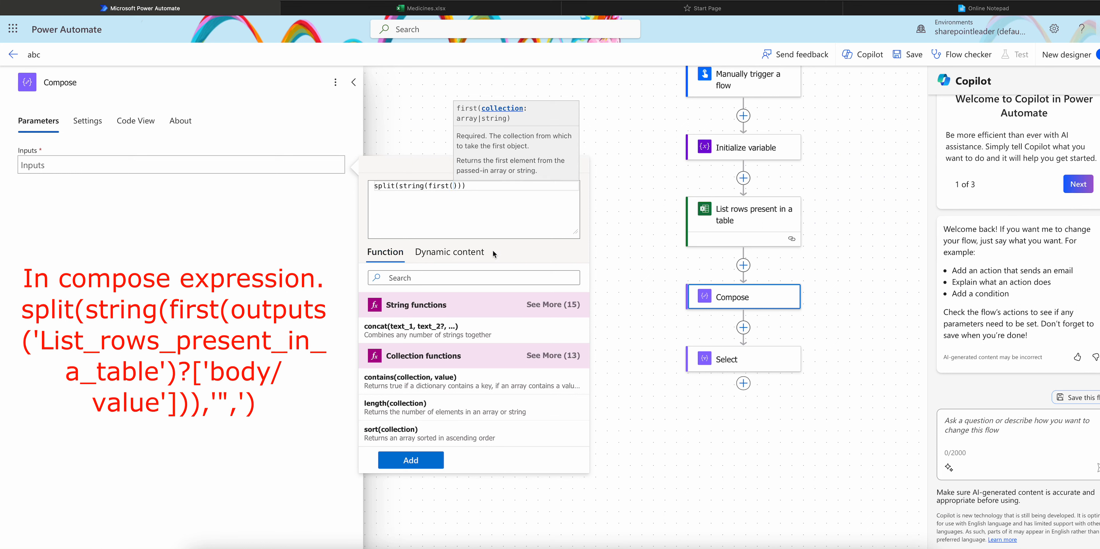
left_click(449, 252)
left_click(436, 404)
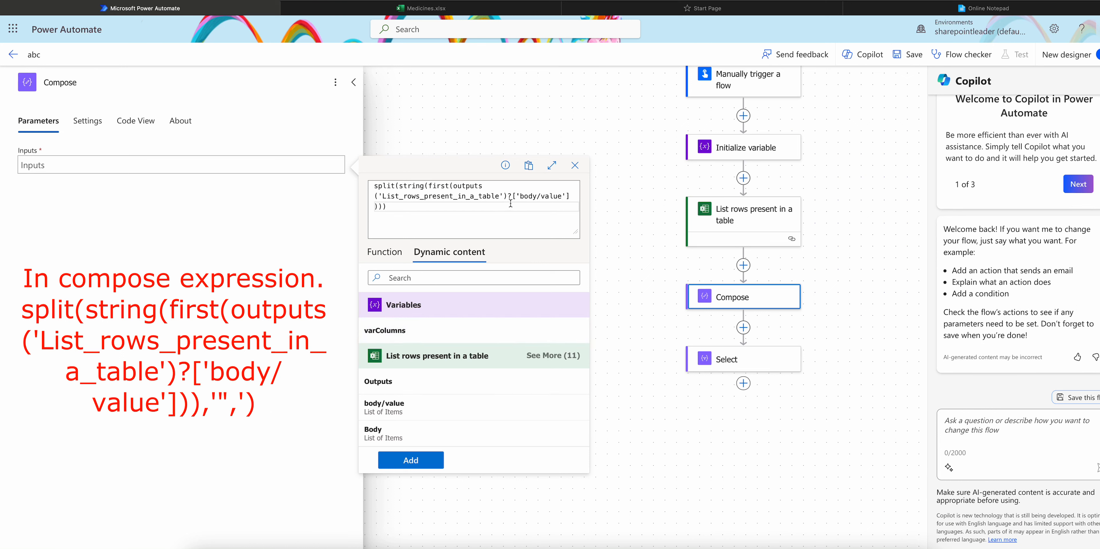
Add '",' as the split function's separator argument and insert the finished expression into the Compose inputs
left_click(383, 206)
type(",")
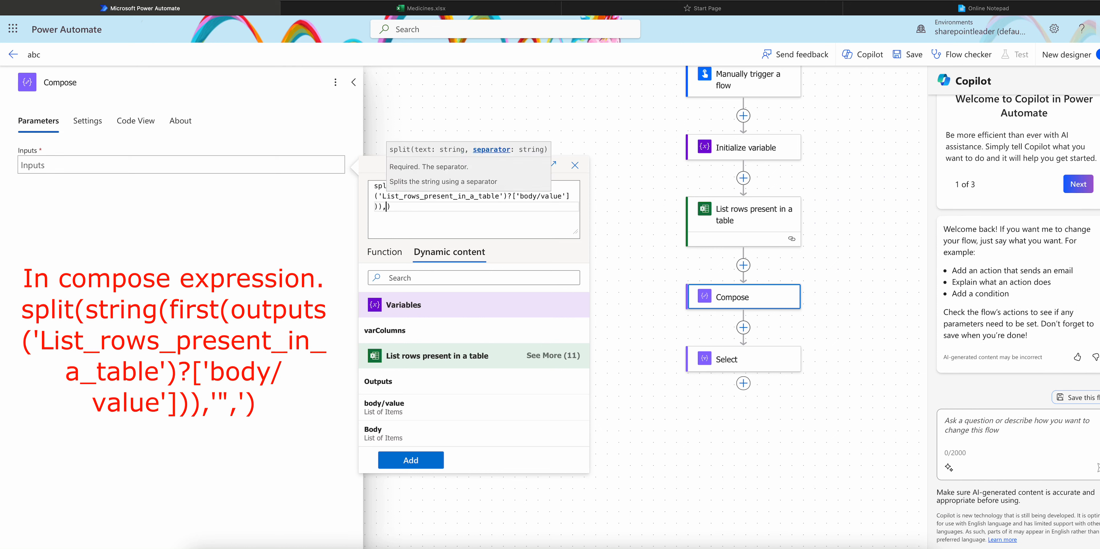
type("''")
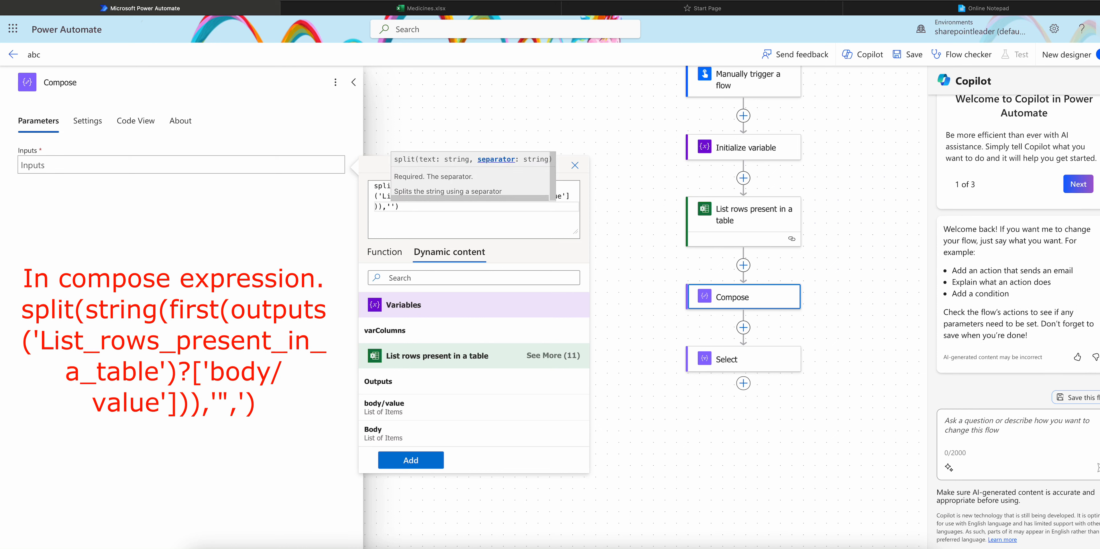
type("\"")
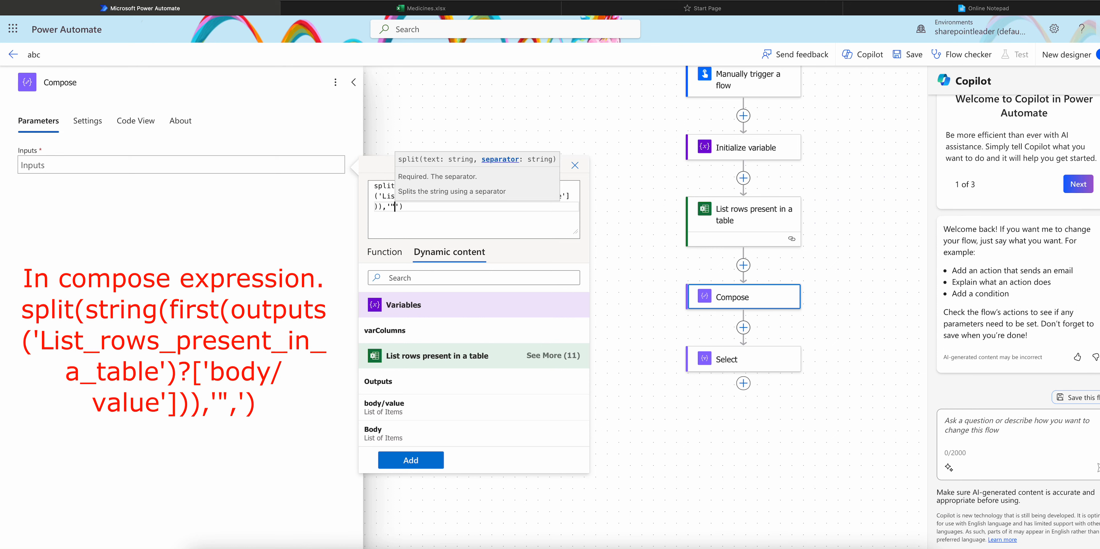
type(",")
left_click(421, 465)
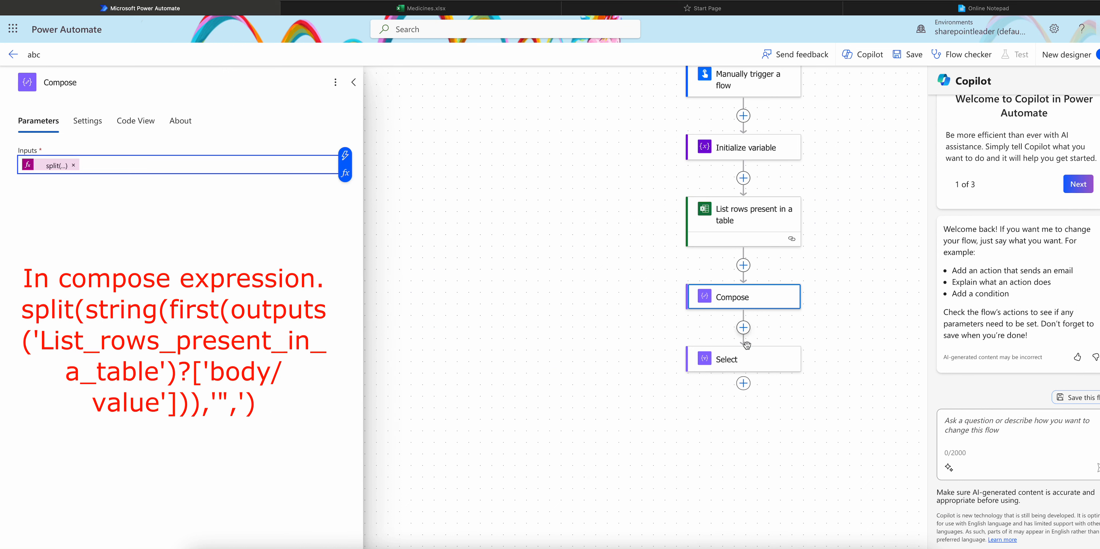
Change the Select action's From expression to skip(outputs('Compose'),2), replacing the list rows value with the Compose outputs
left_click(741, 361)
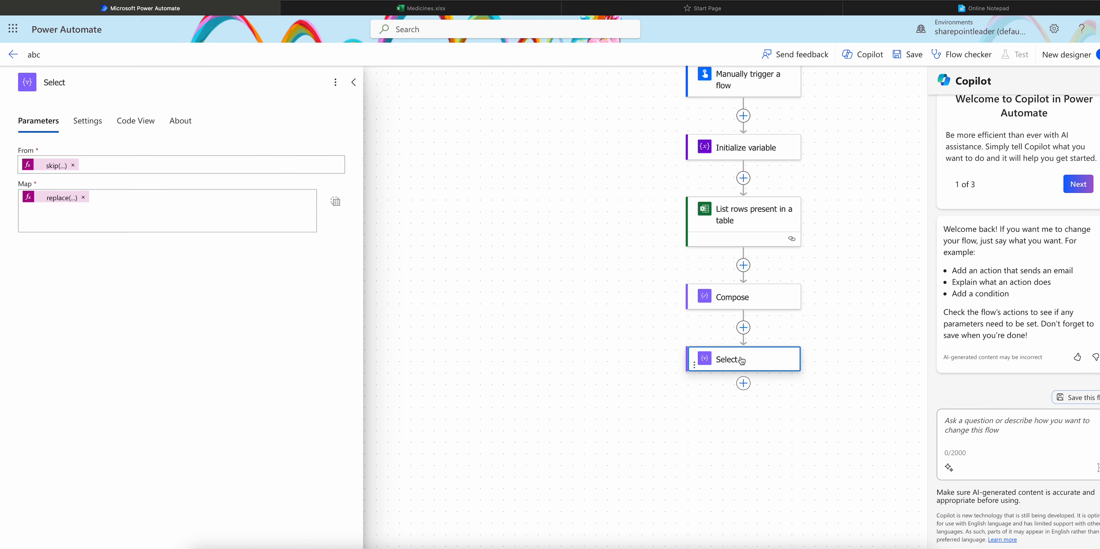
left_click(50, 201)
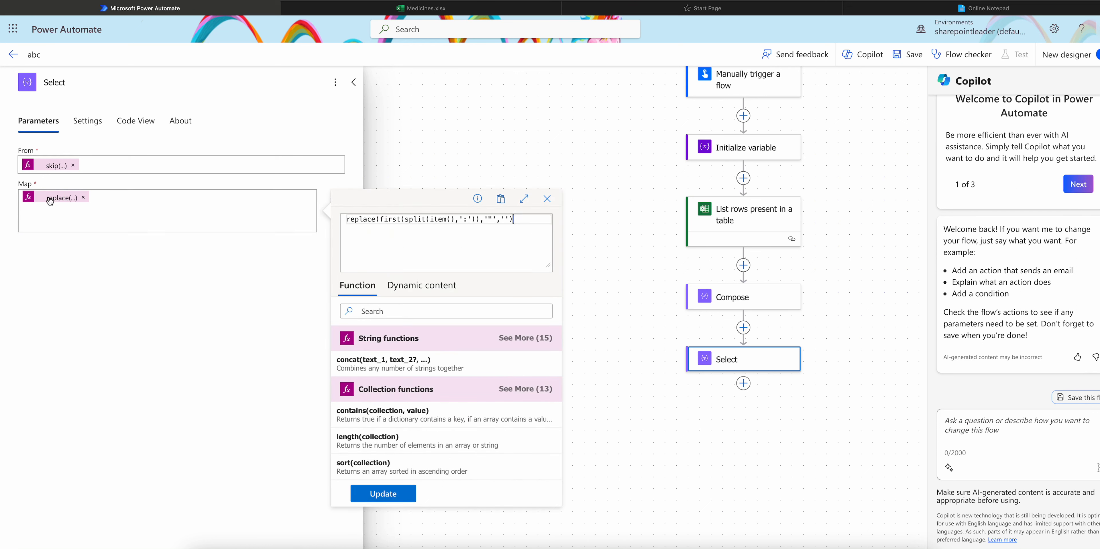
left_click(50, 169)
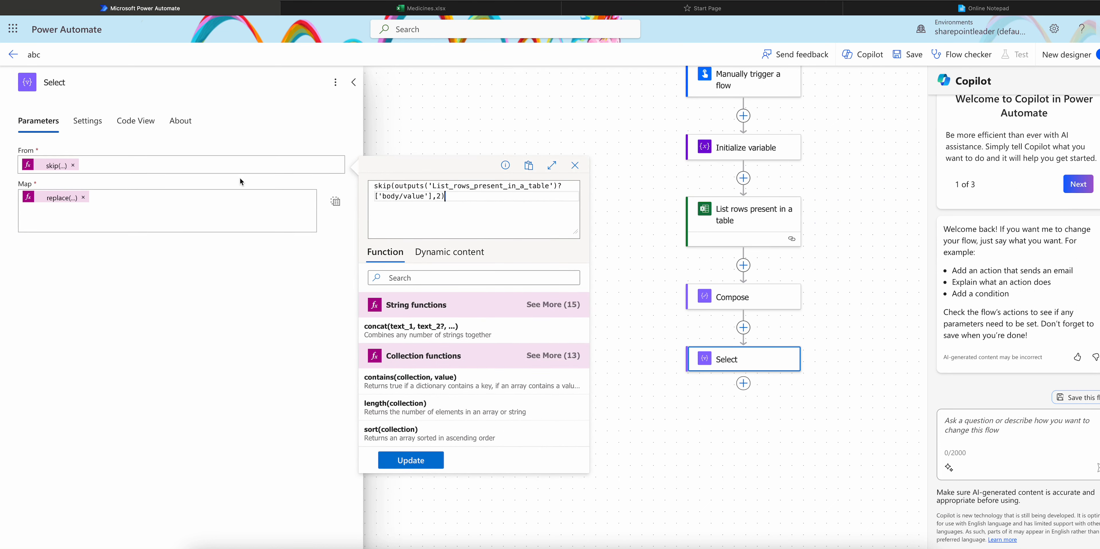
left_click_drag(395, 185, 456, 192)
key("BackSpace")
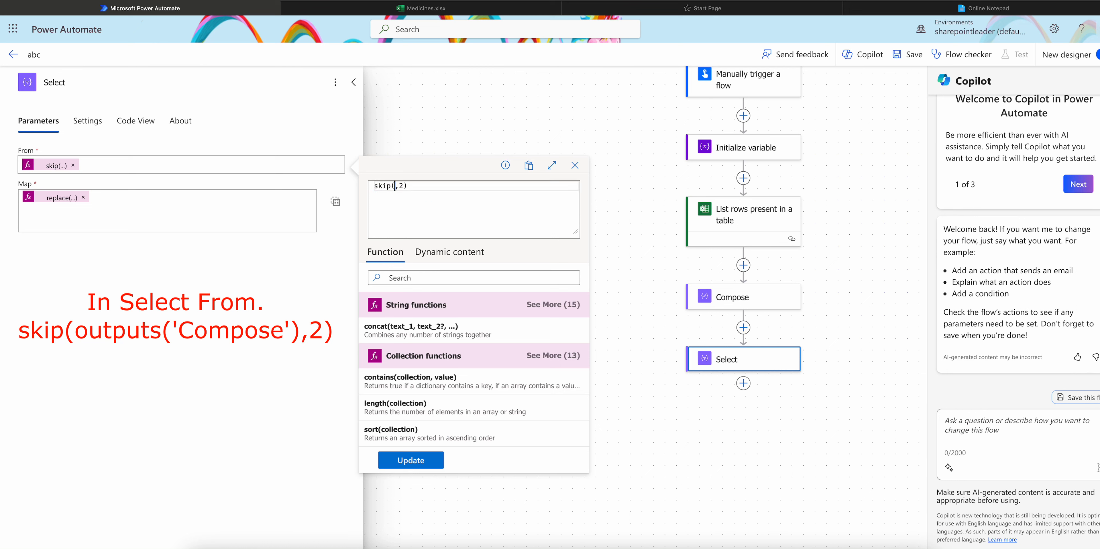
left_click(452, 253)
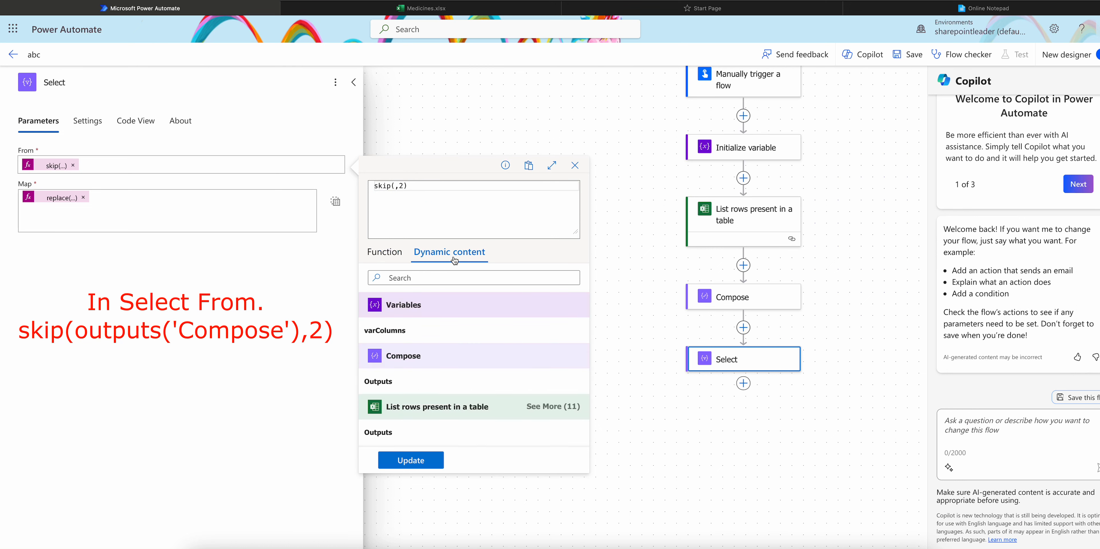
left_click(460, 380)
left_click(410, 459)
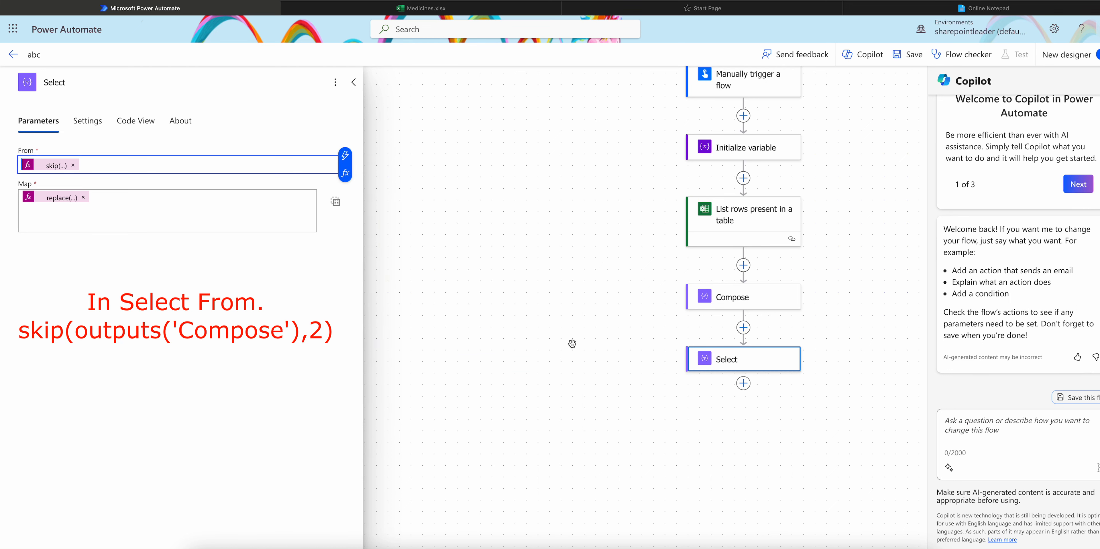
Save the flow and run a manual test with the new Compose action
left_click(895, 57)
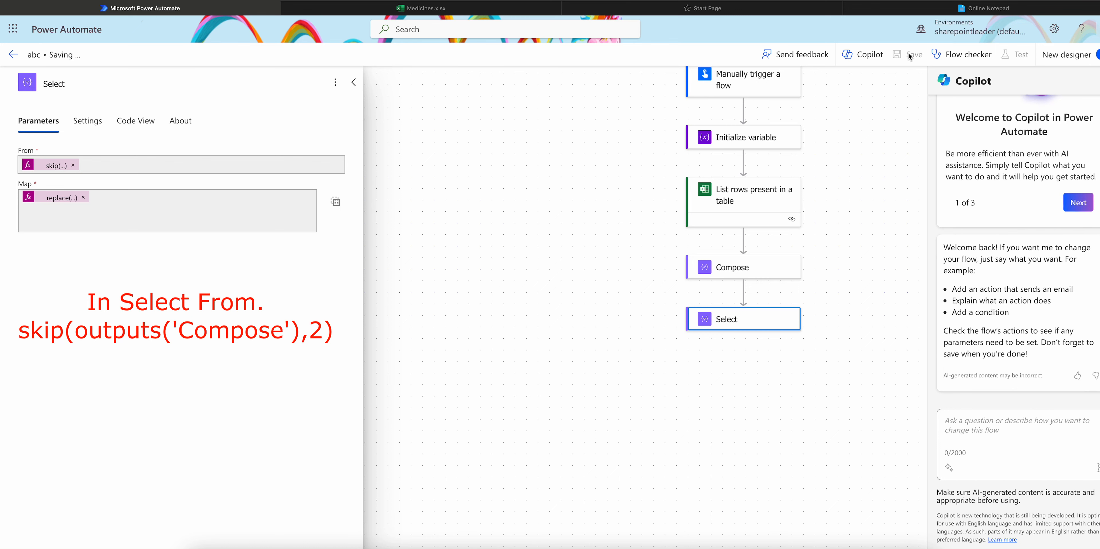
left_click(1016, 55)
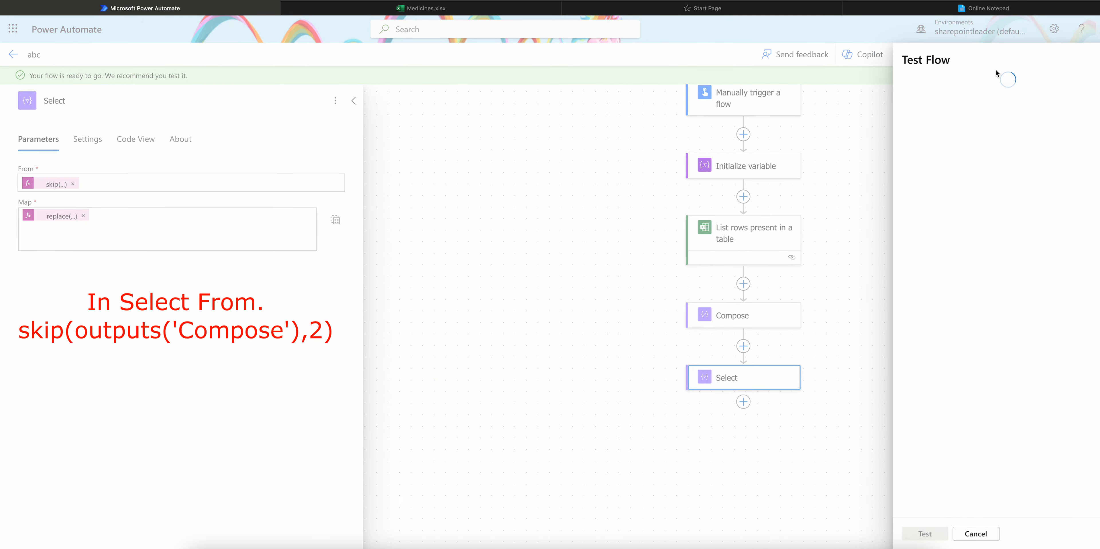
left_click(914, 85)
left_click(918, 532)
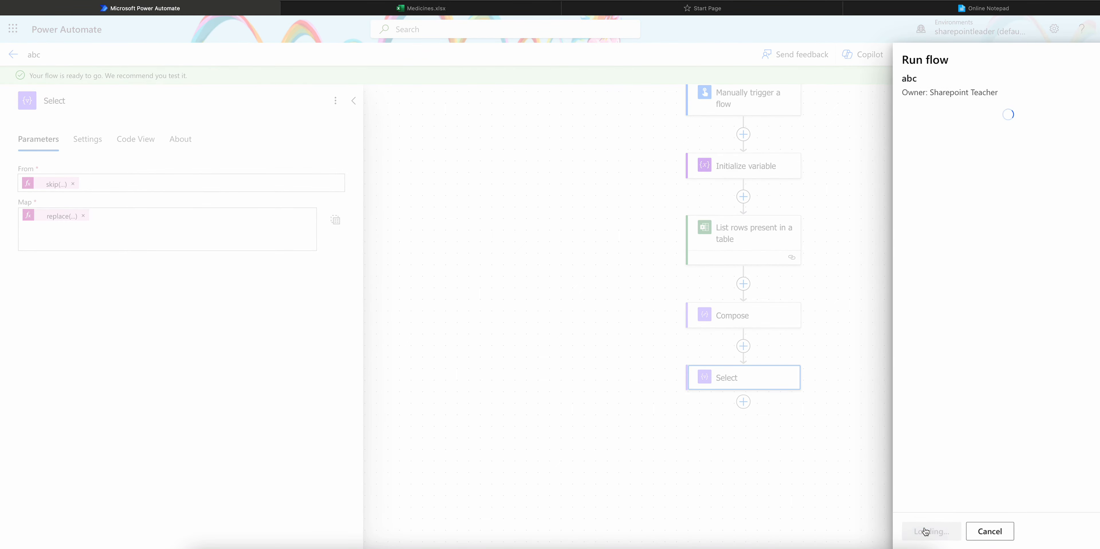
left_click(946, 530)
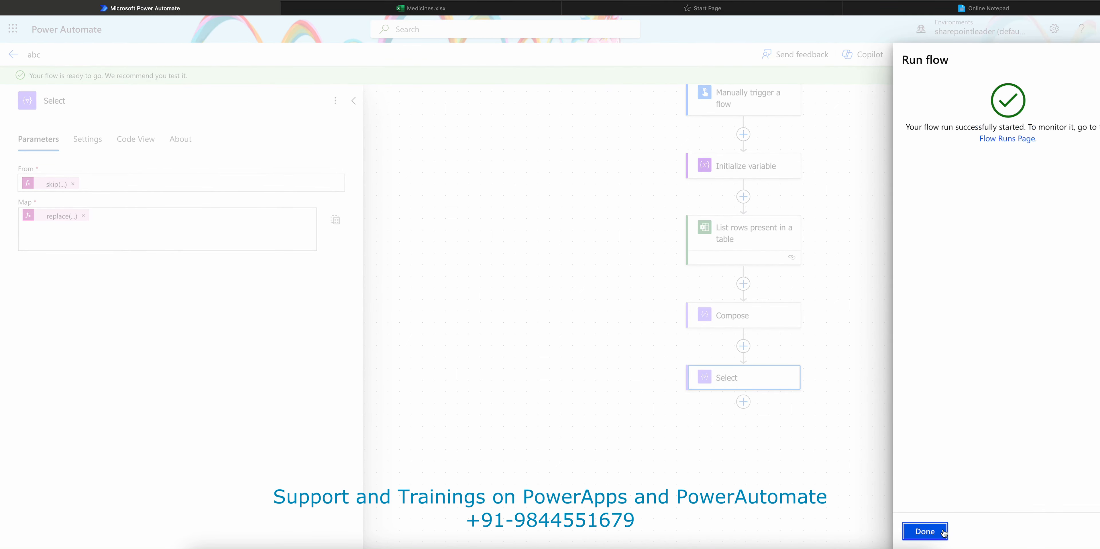
left_click(943, 532)
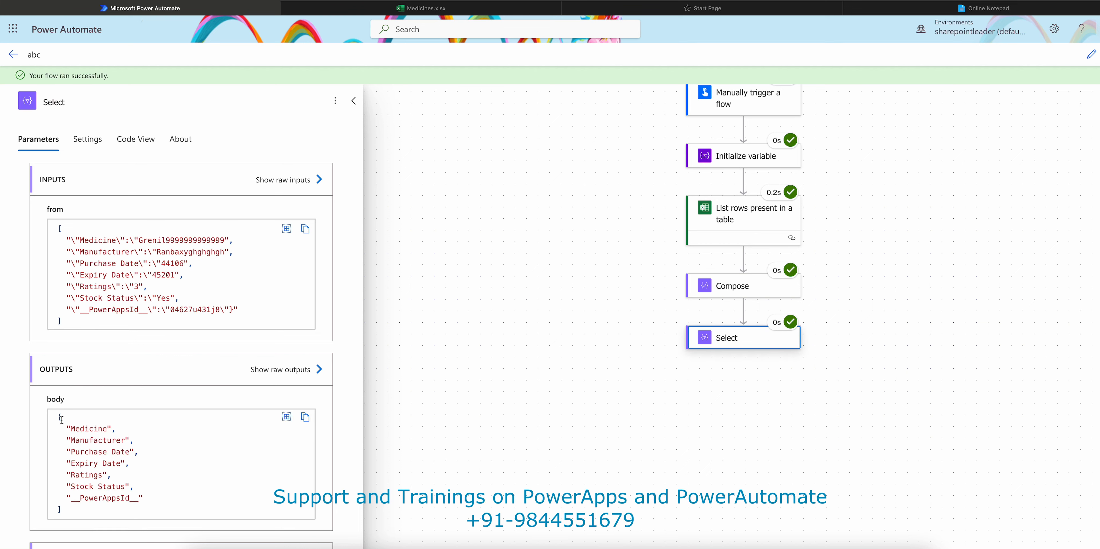
Compare the column names in the Select output with the Initialize variable inputs, and reopen the flow for editing
left_click_drag(61, 418, 93, 510)
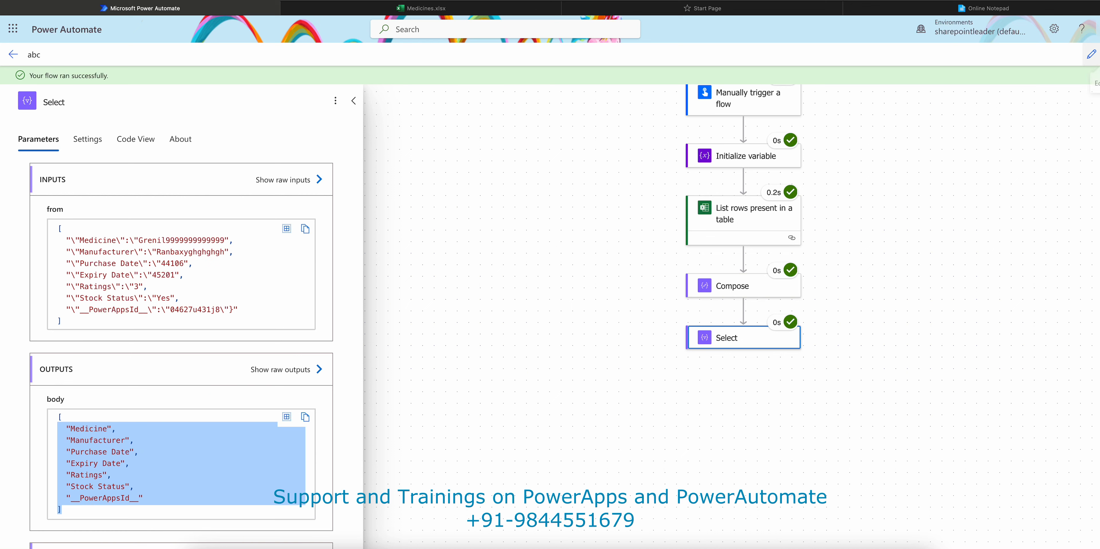
left_click(728, 159)
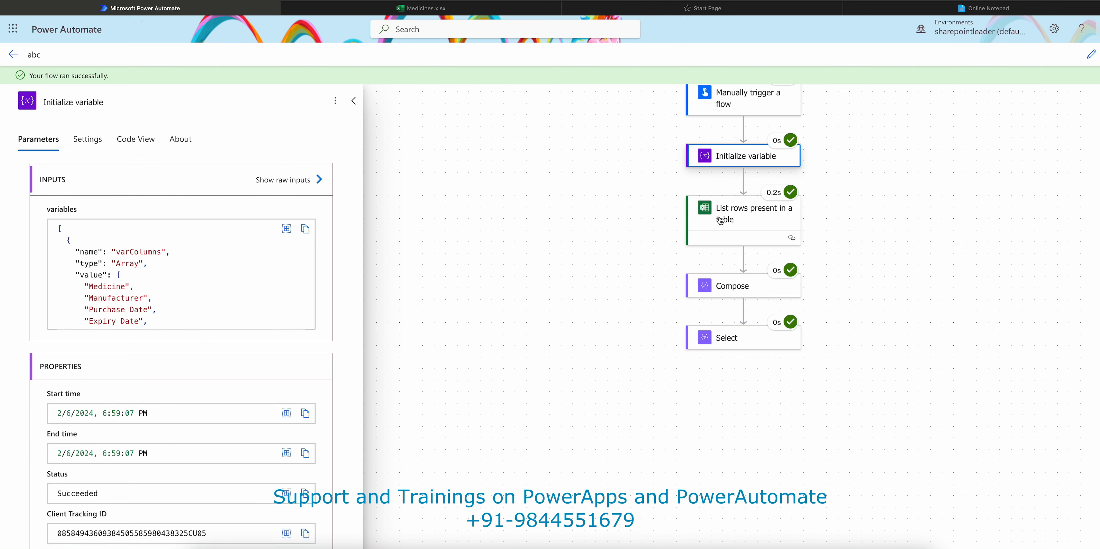
scroll(207, 396, "down", 1)
scroll(206, 391, "up", 1)
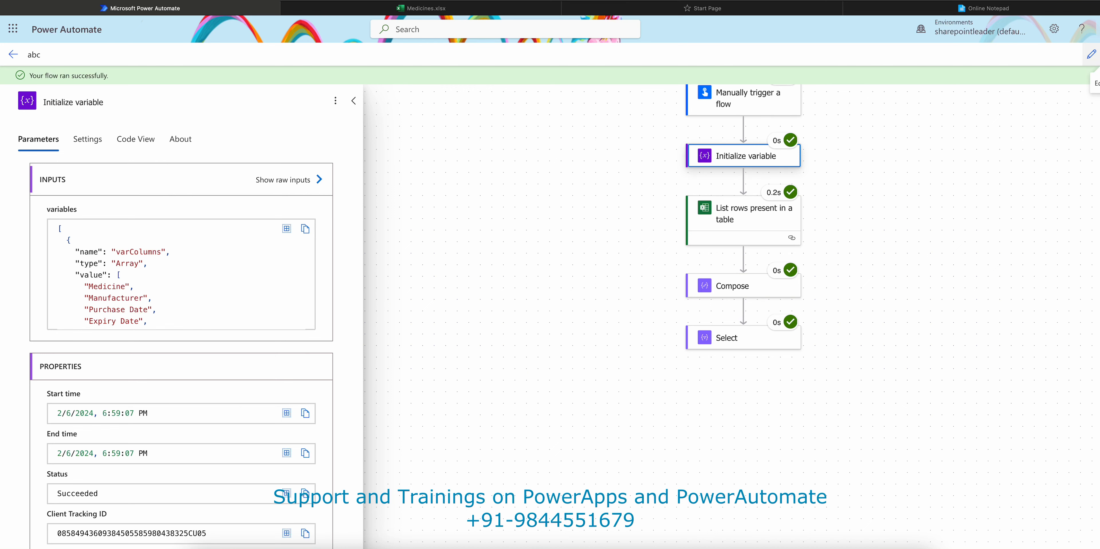
left_click(1091, 54)
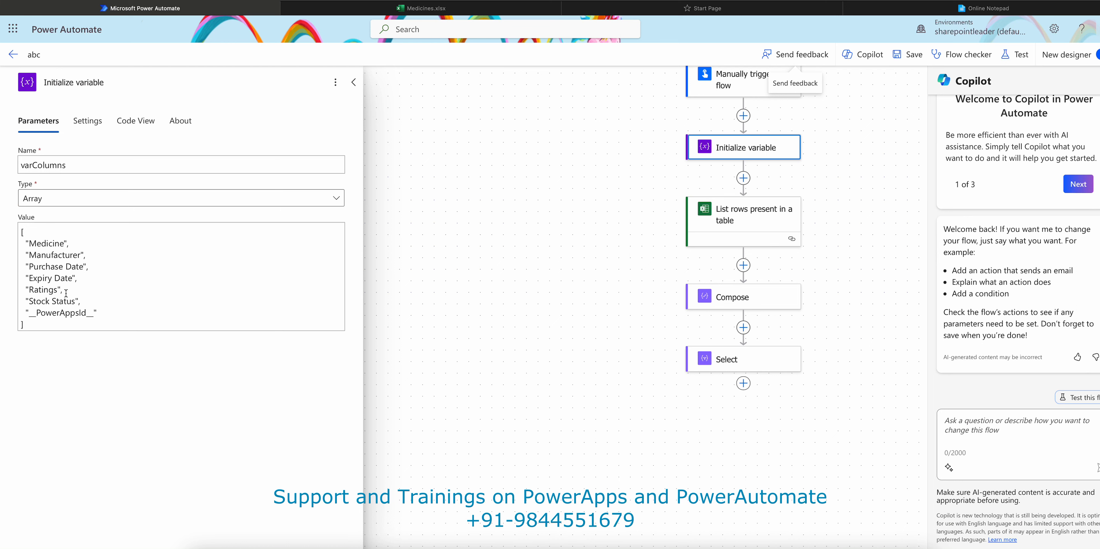
Add a Filter array action after Select and set its From value to the Select action's Output
left_click(743, 382)
left_click(798, 385)
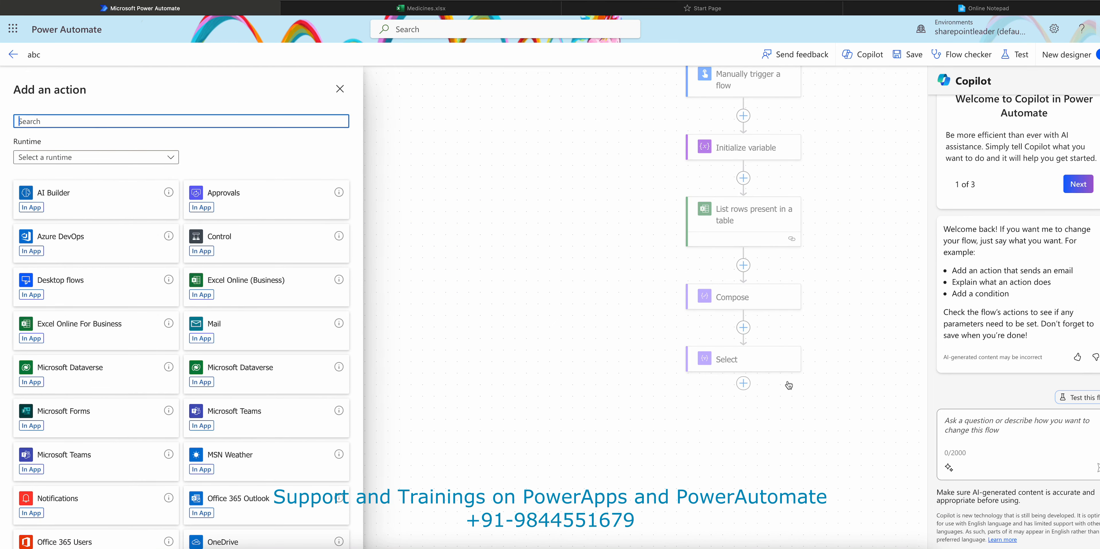
type("filter")
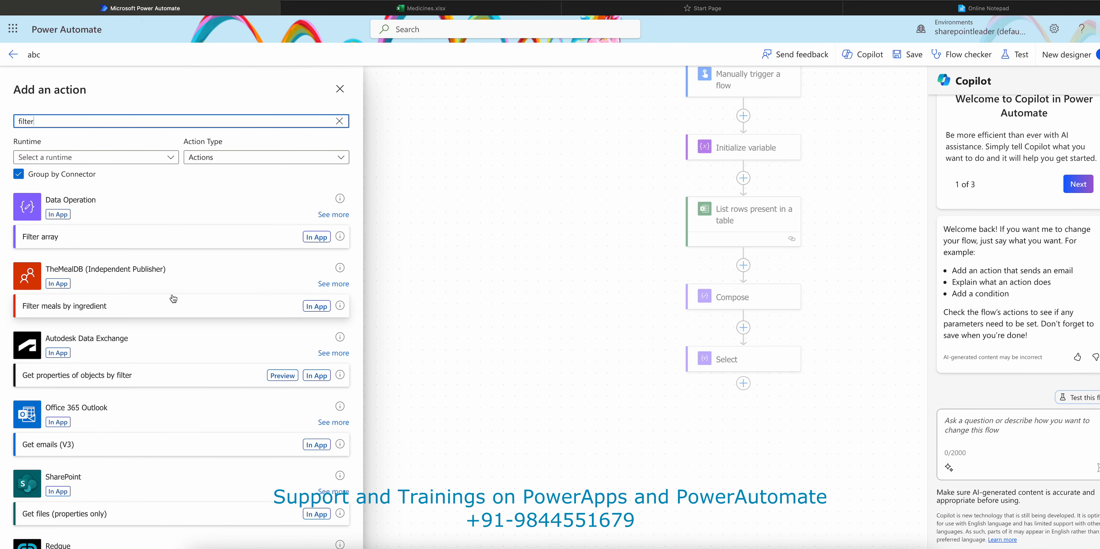
left_click(322, 237)
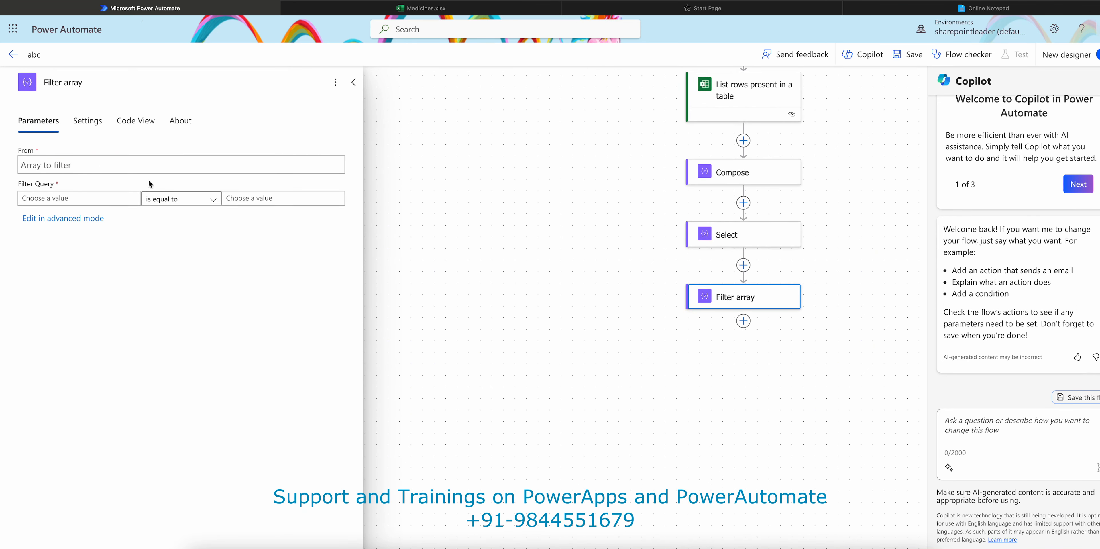
left_click(87, 166)
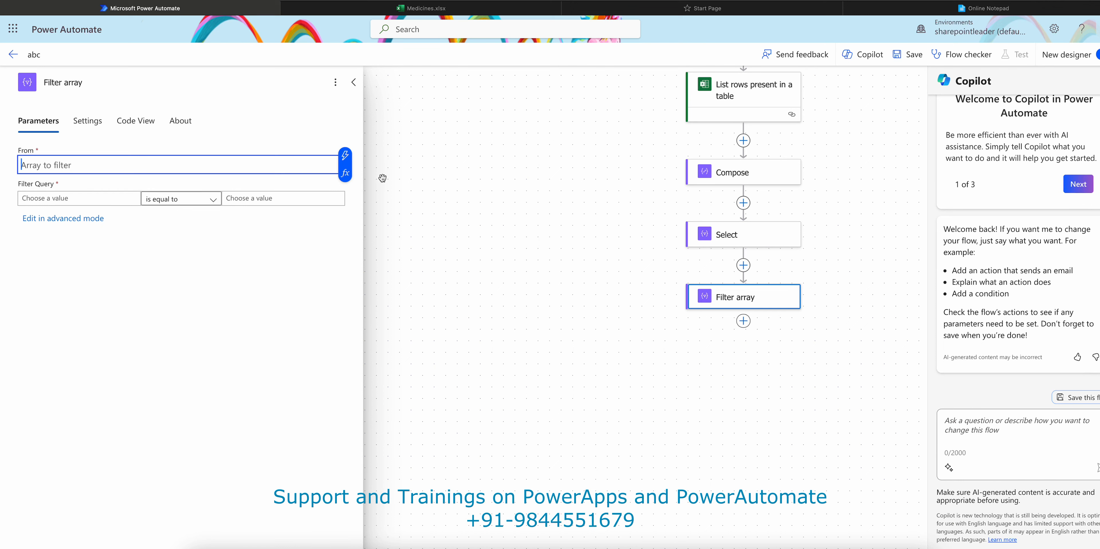
left_click(345, 166)
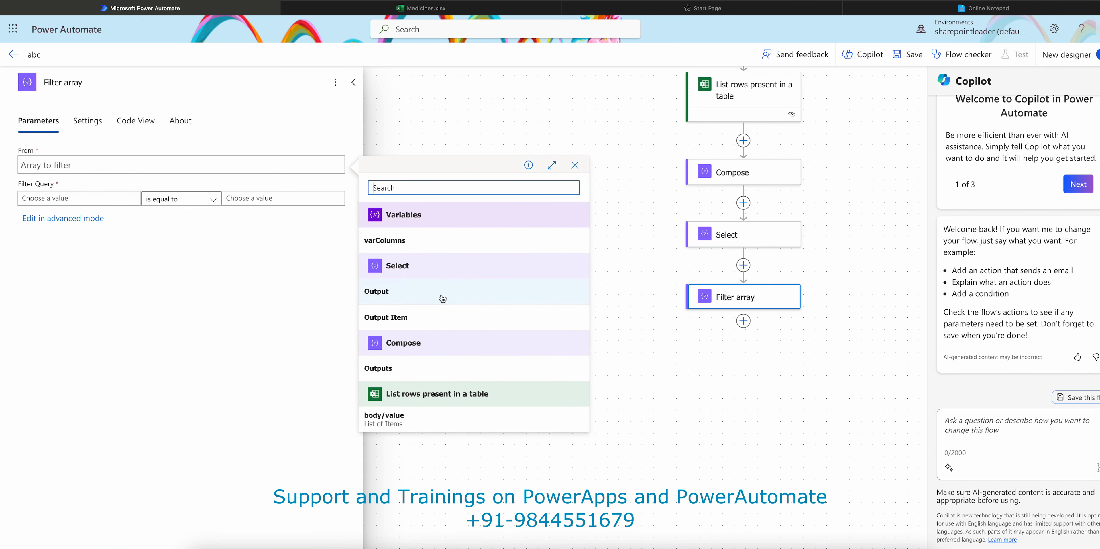
left_click(384, 291)
Set the Filter array query to varColumns contains item()
left_click(40, 198)
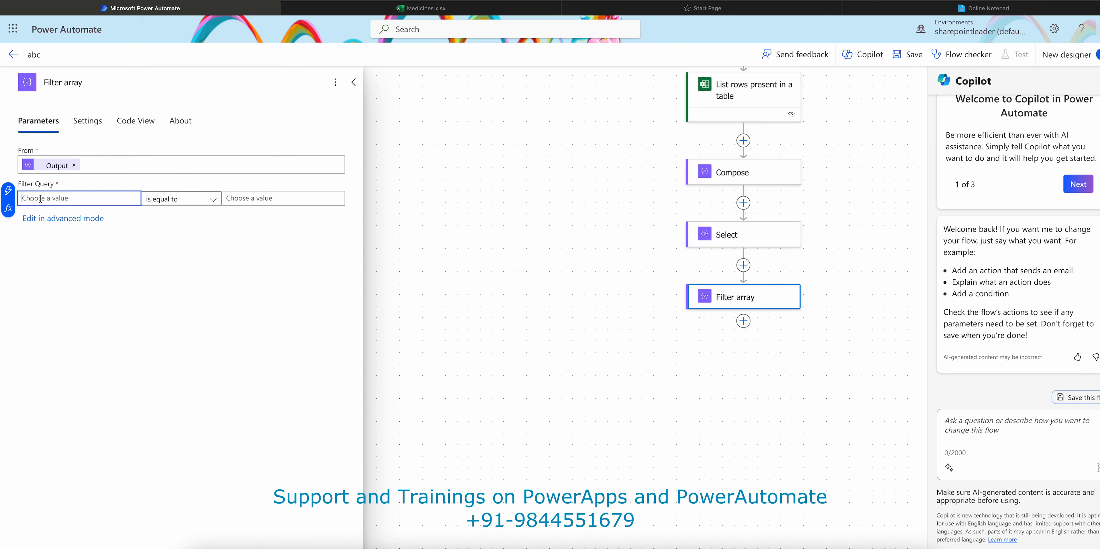
scroll(692, 233, "up", 4)
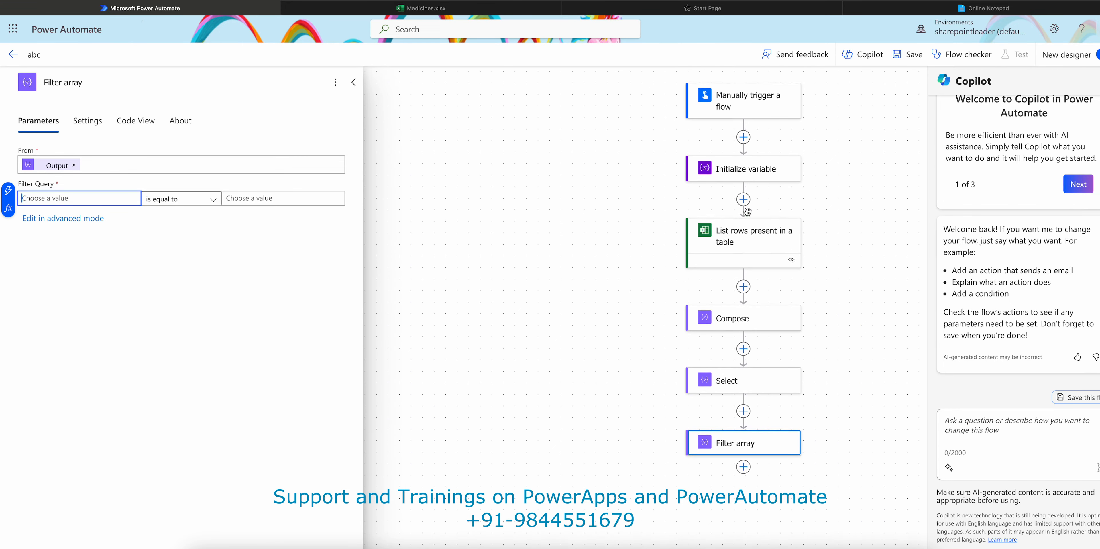
left_click(8, 189)
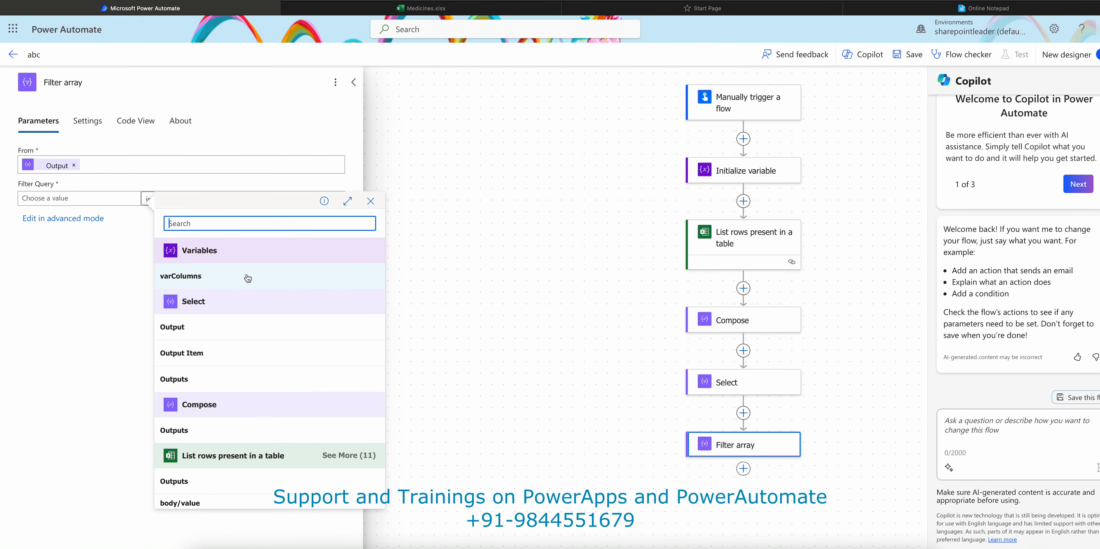
left_click(258, 278)
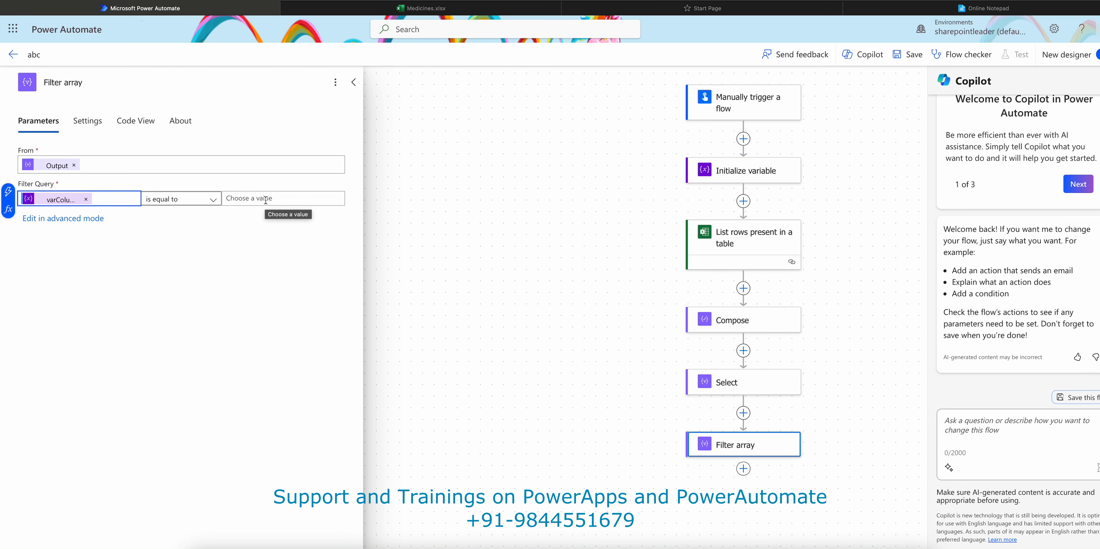
left_click(64, 220)
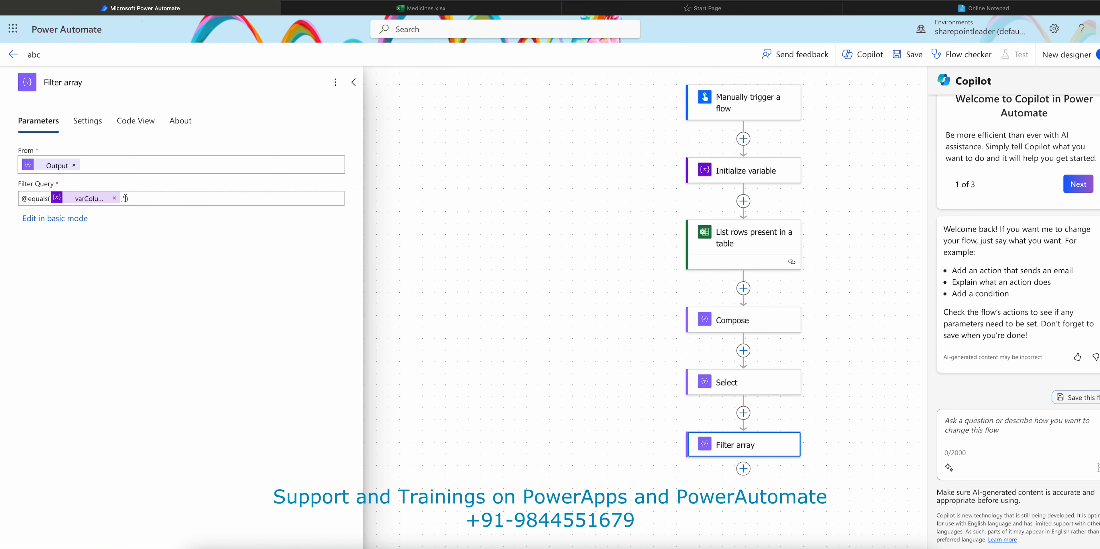
left_click(39, 220)
left_click(187, 201)
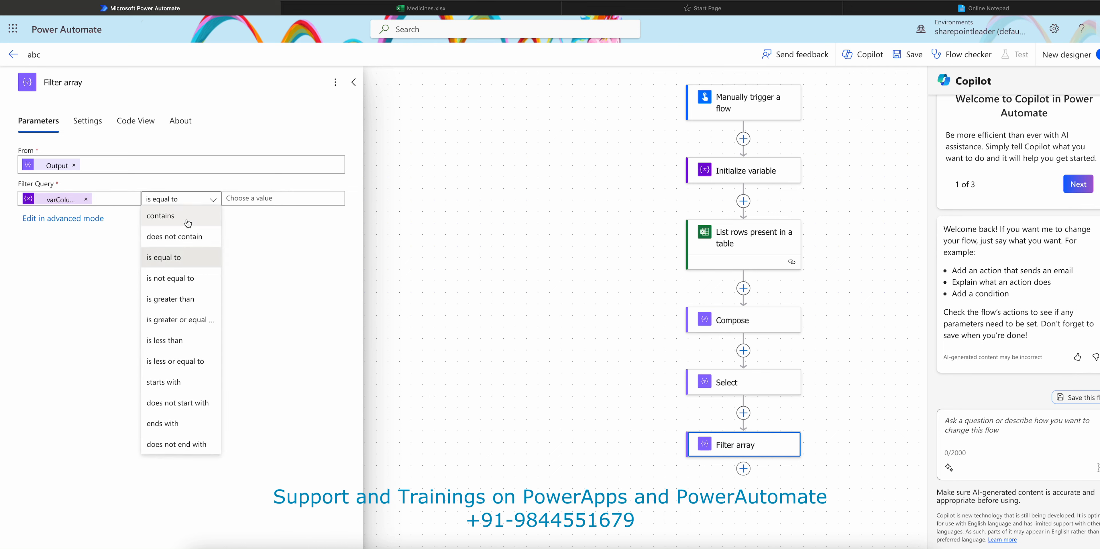
left_click(165, 216)
left_click(265, 199)
type("i")
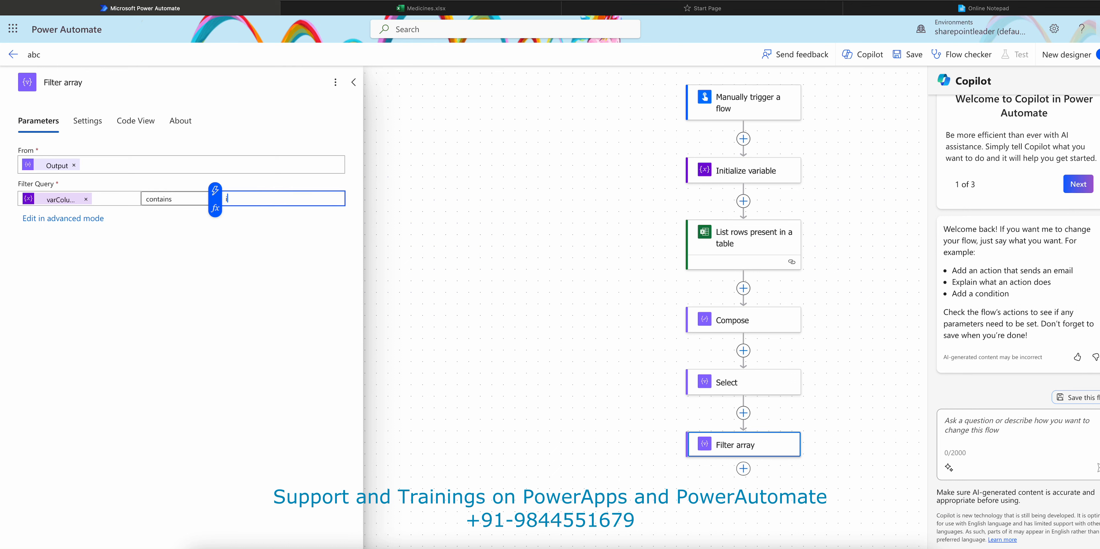
type("tem()")
Remove the quotation marks around item() in the advanced filter query so it is evaluated as an expression
left_click(71, 218)
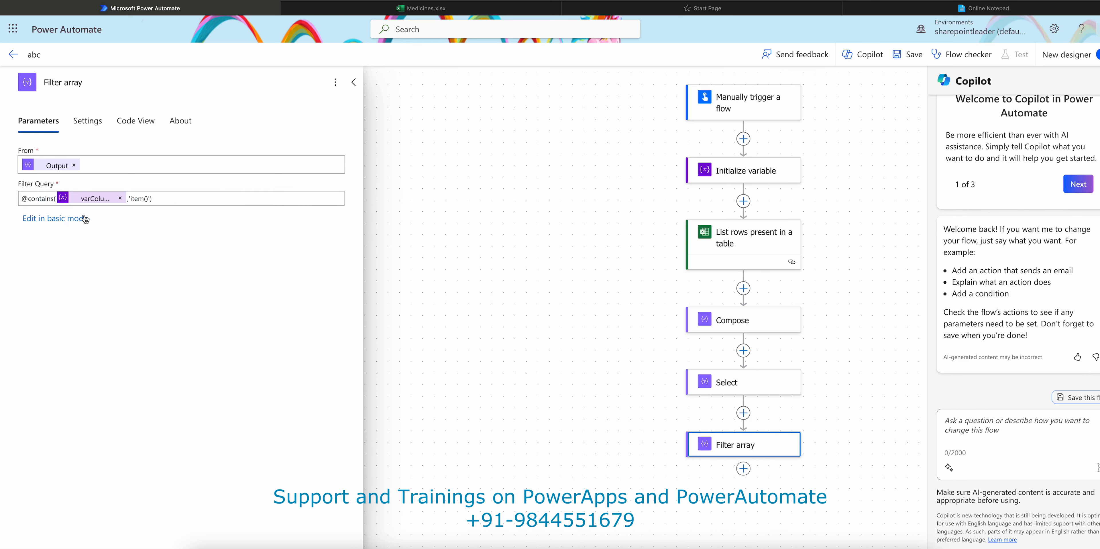
left_click(162, 198)
key("Left")
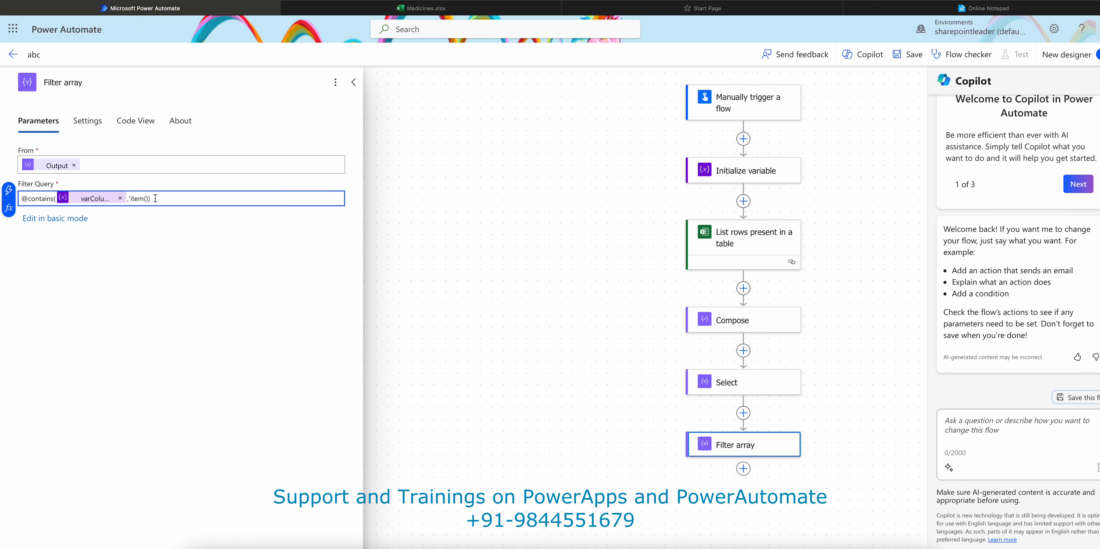
left_click(131, 198)
key("BackSpace")
left_click(134, 229)
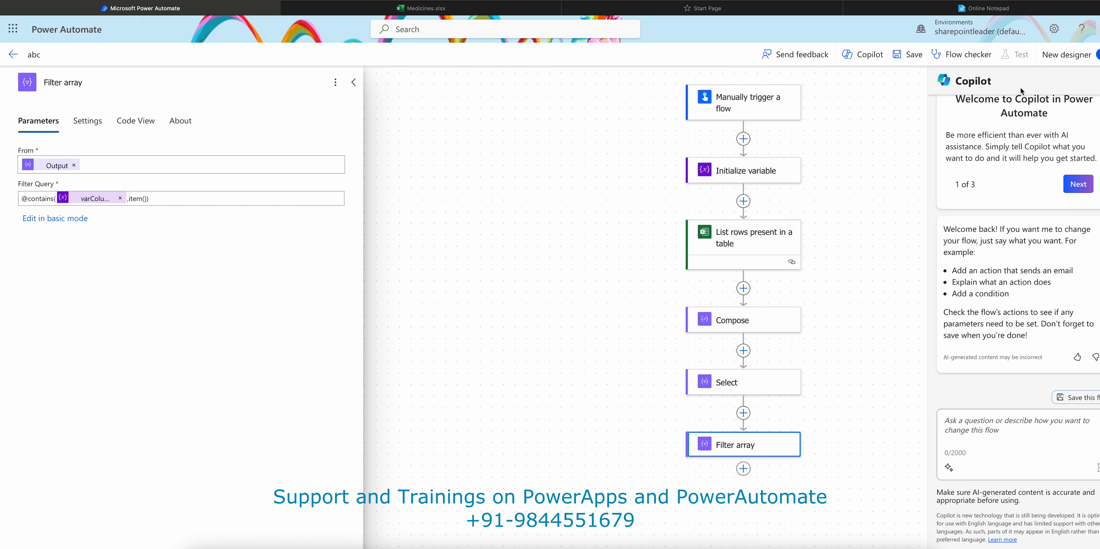
Save the flow and run a manual test with the new Filter array action
left_click(912, 55)
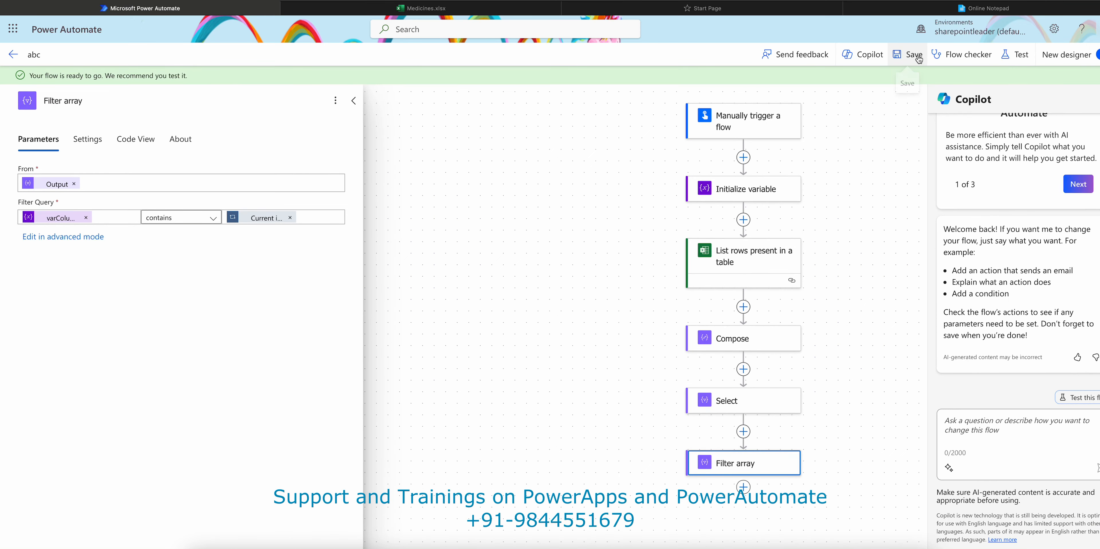
left_click(911, 58)
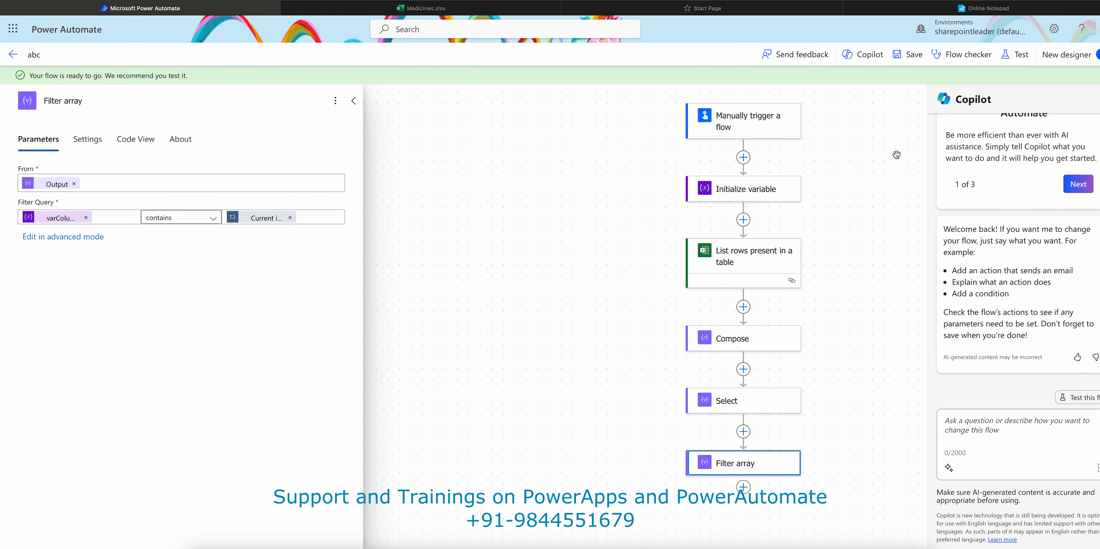
left_click(1015, 54)
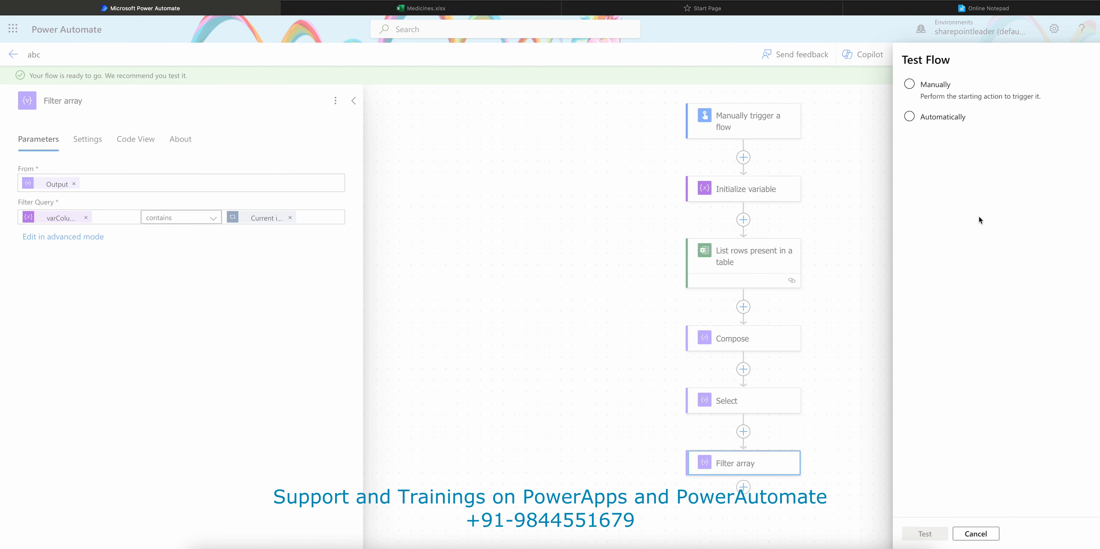
left_click(932, 94)
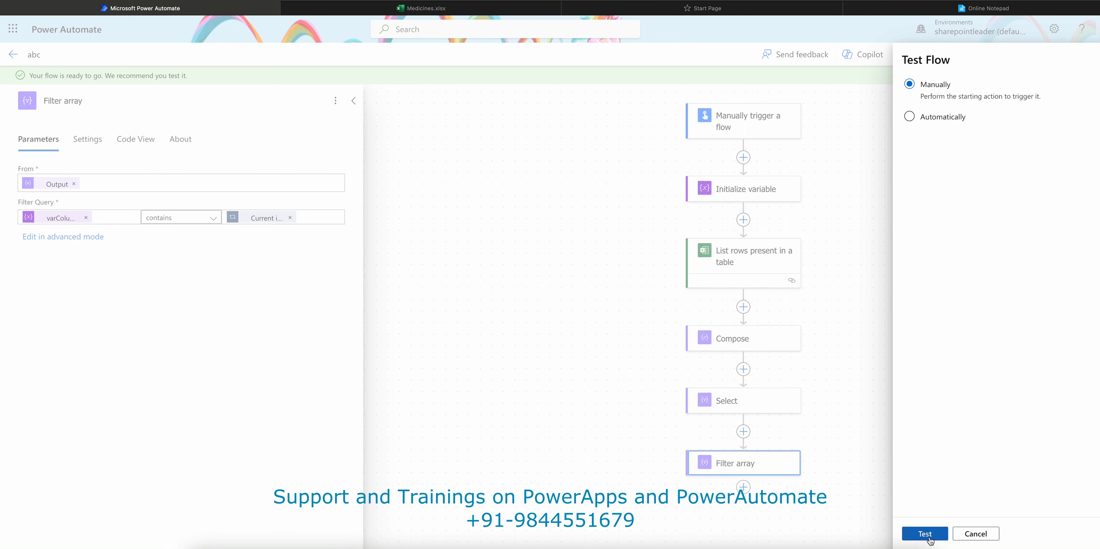
left_click(927, 534)
left_click(932, 534)
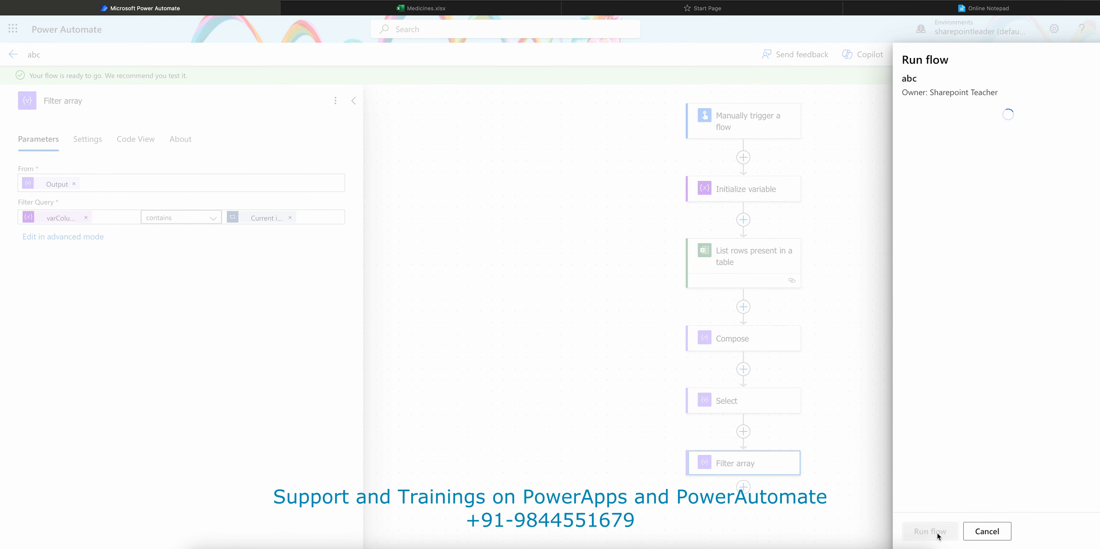
left_click(925, 530)
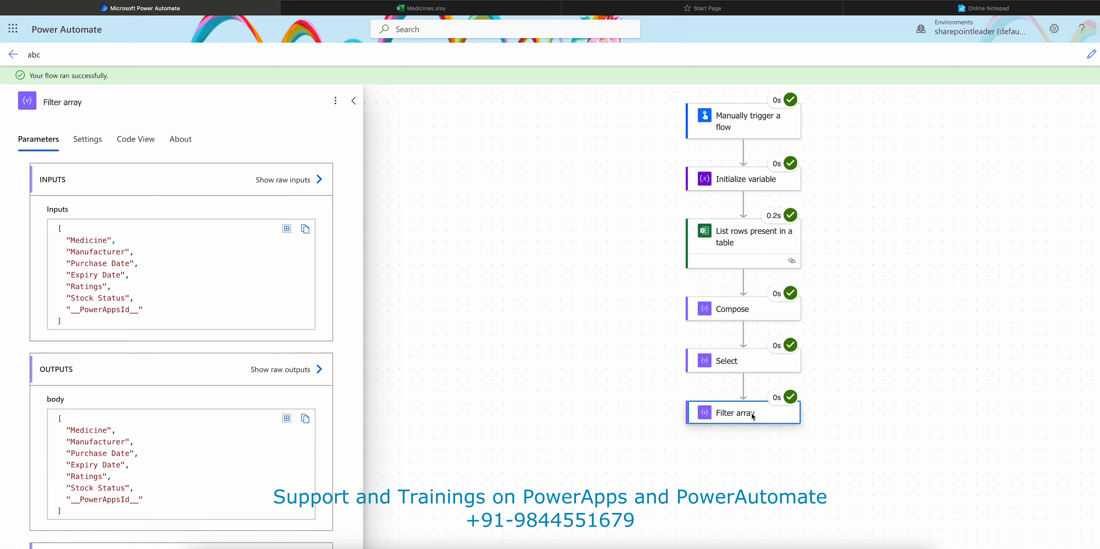
Compare the Filter array inputs with its output body in the run results, and reopen the flow for editing
scroll(77, 328, "down", 6)
scroll(77, 328, "up", 4)
scroll(78, 332, "up", 2)
left_click(1091, 55)
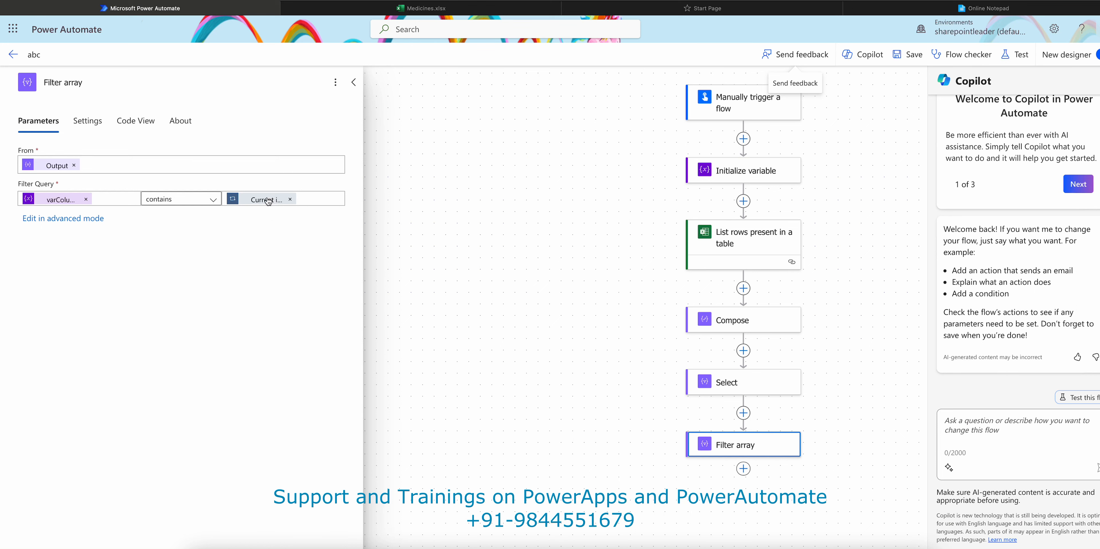
Add a second Compose action after the Filter array action
left_click(743, 469)
left_click(777, 468)
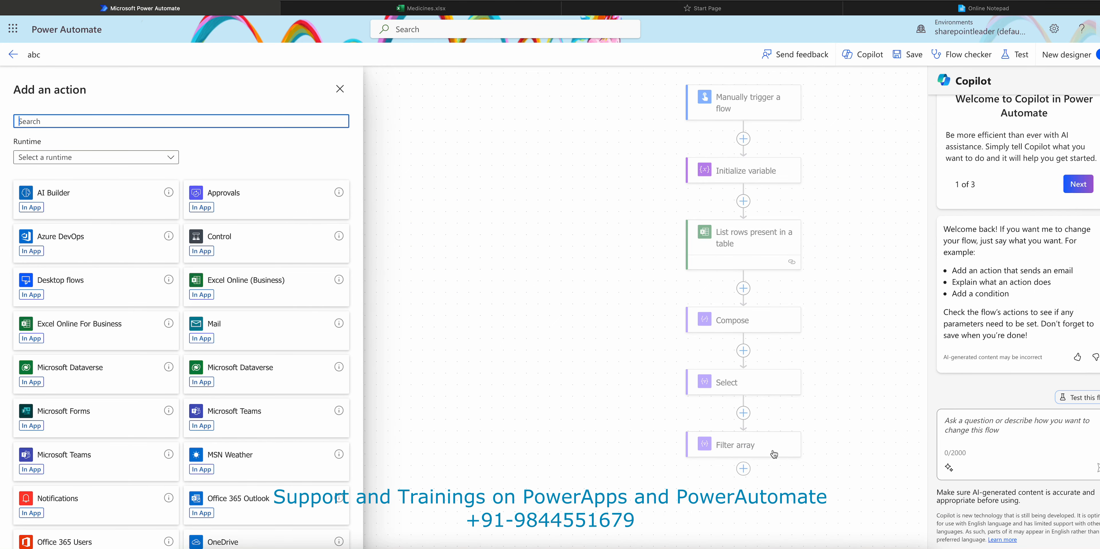
type("compose")
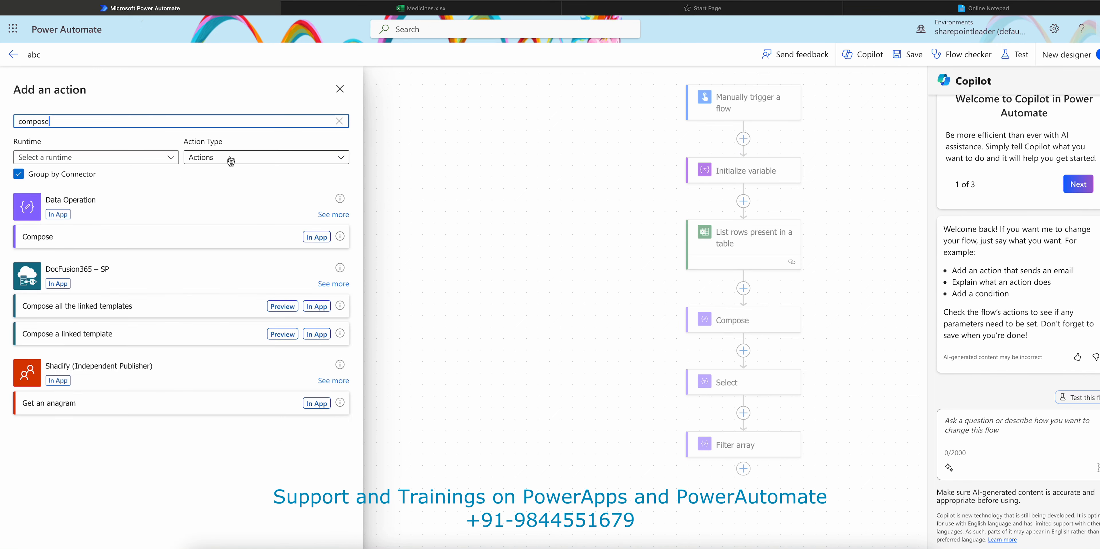
left_click(318, 238)
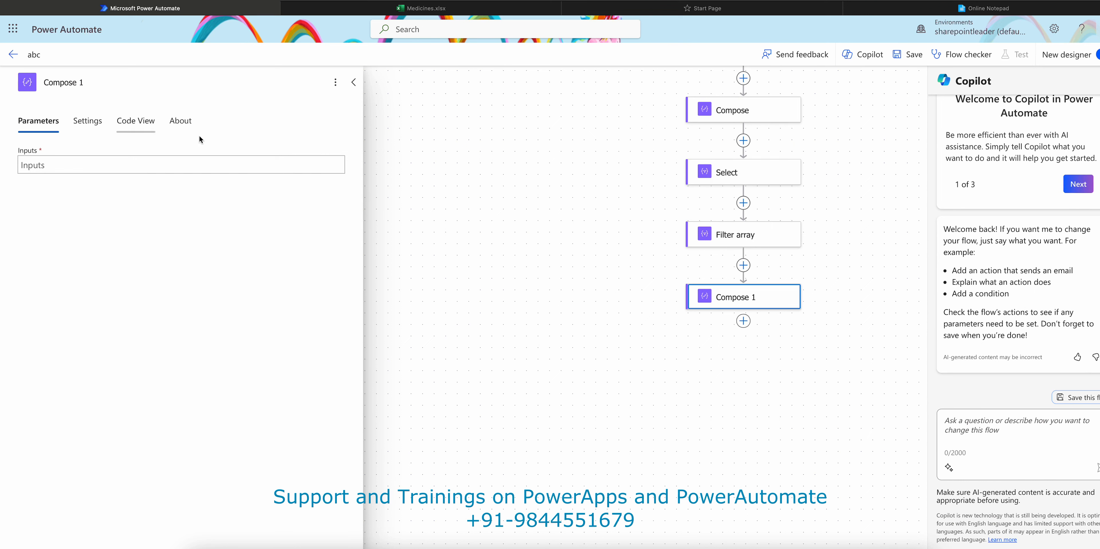
Set the new Compose action's inputs to the expression length(body('Filter_array'))
left_click(267, 158)
left_click(345, 163)
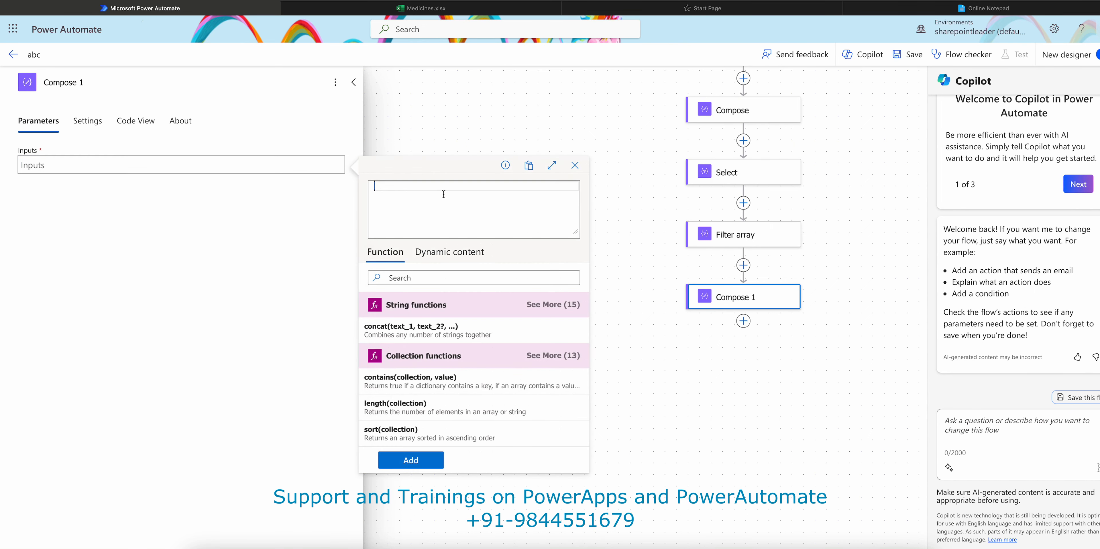
type("length")
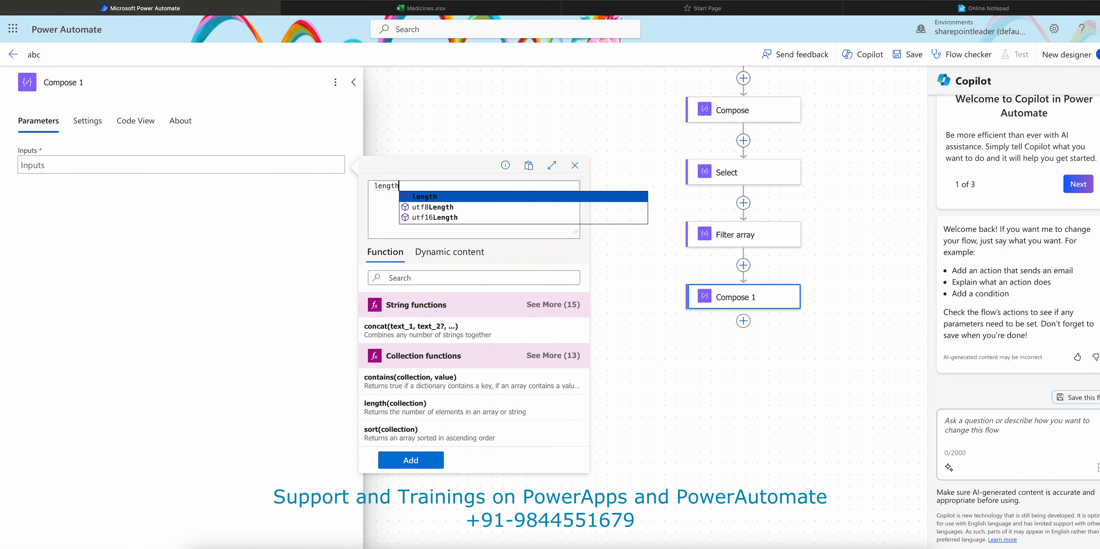
left_click(440, 196)
type("()")
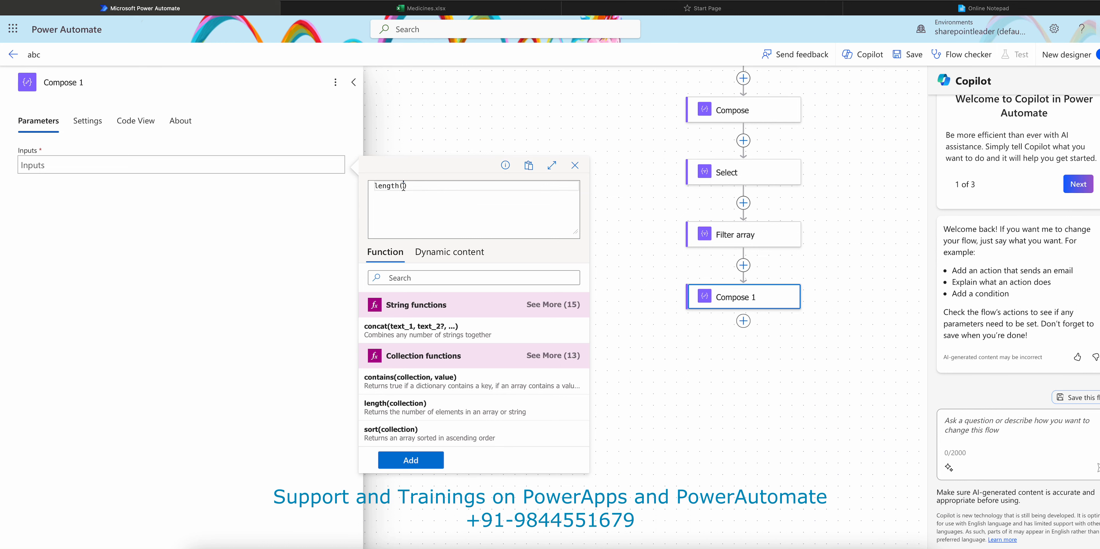
left_click(451, 253)
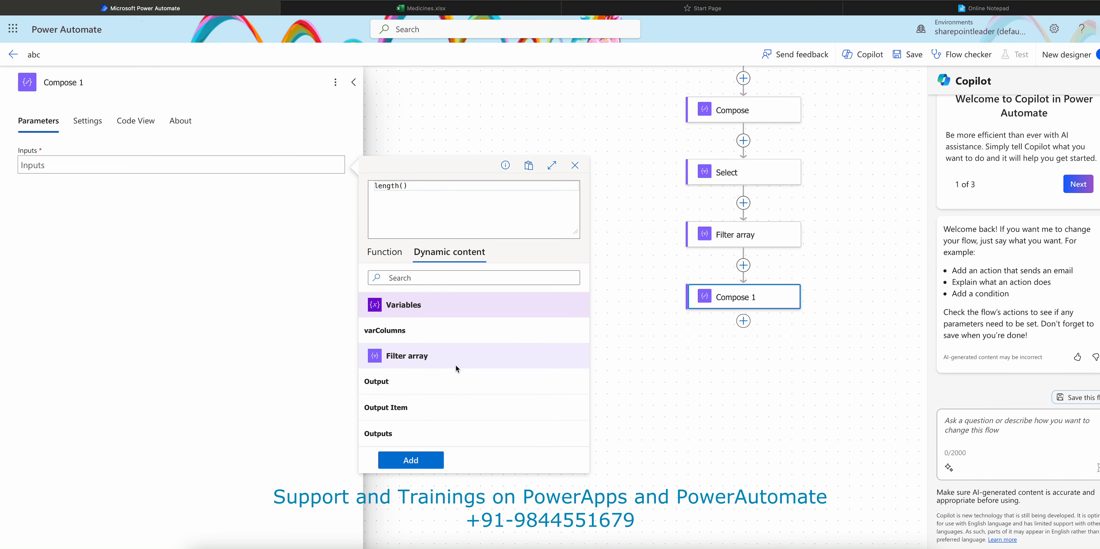
left_click(459, 381)
left_click(423, 460)
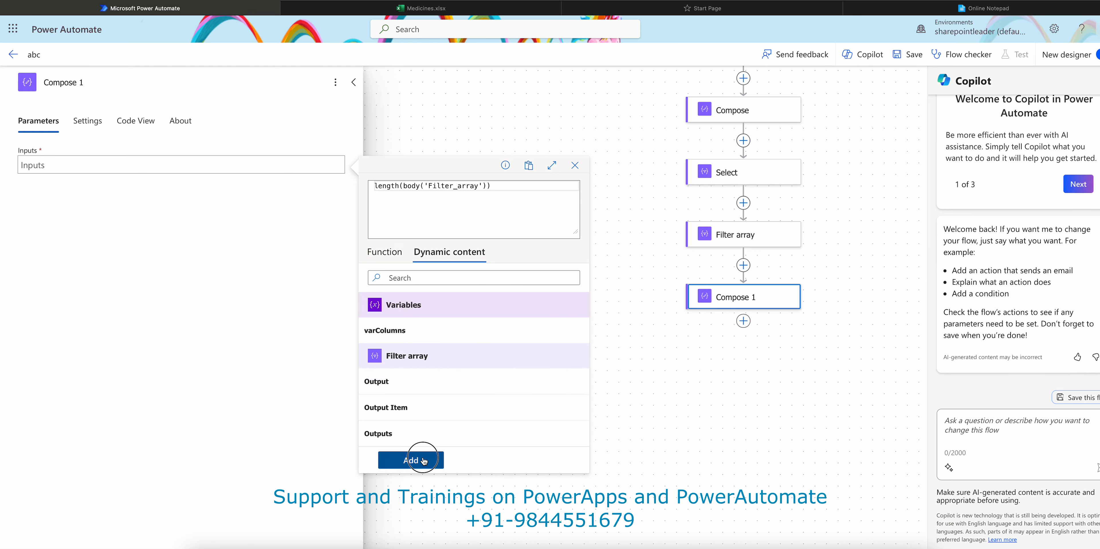
Save the flow, run a manual test, and check the Compose 1 output in the run results
left_click(910, 54)
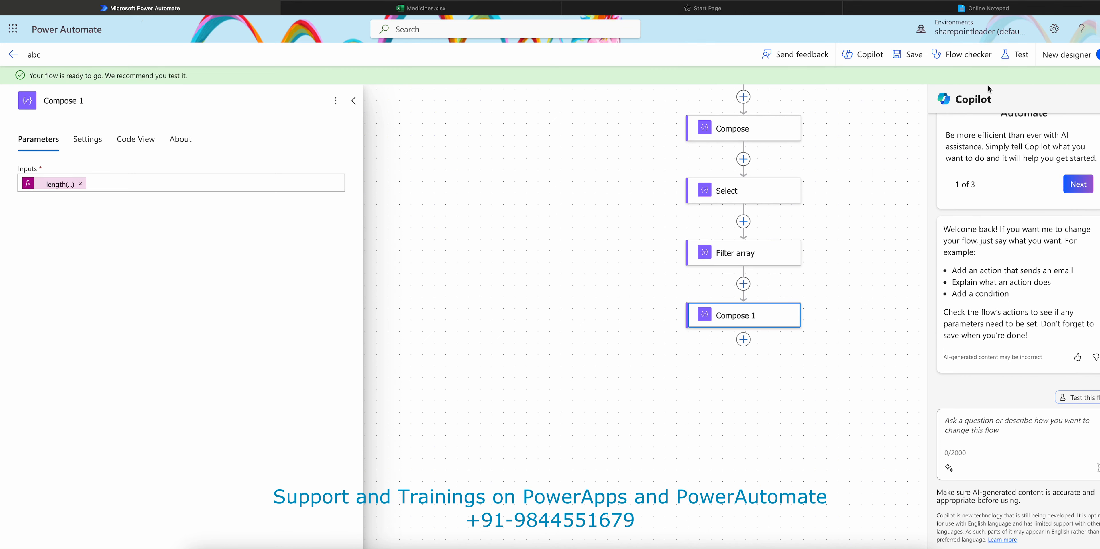
left_click(1015, 54)
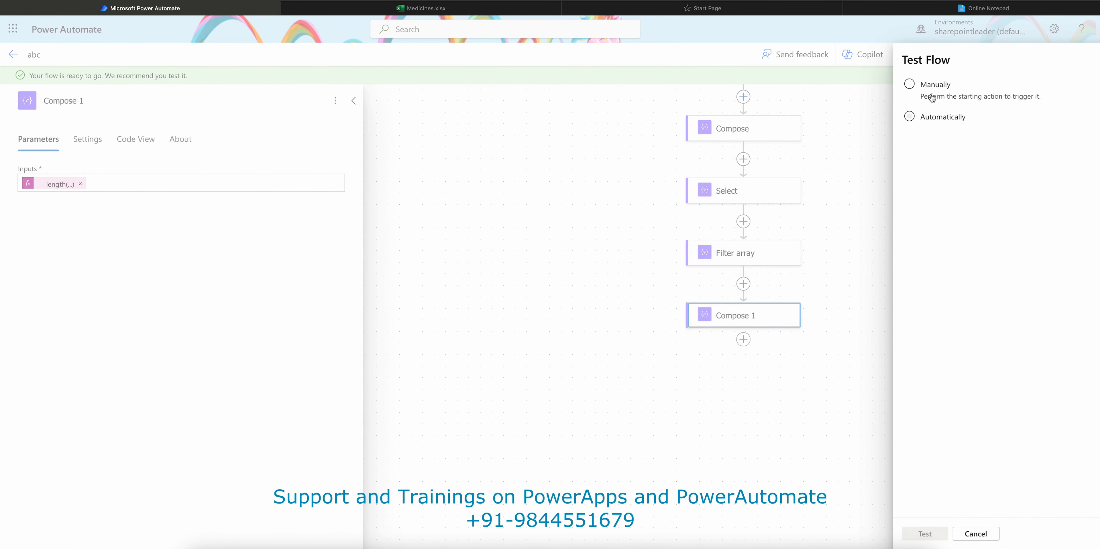
left_click(926, 88)
left_click(925, 533)
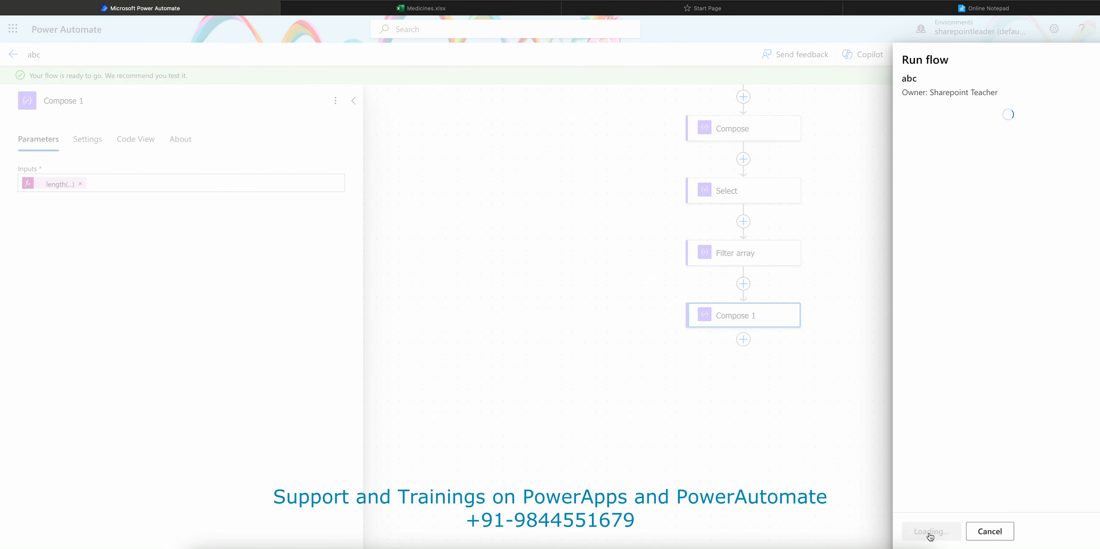
left_click(935, 533)
left_click(935, 533)
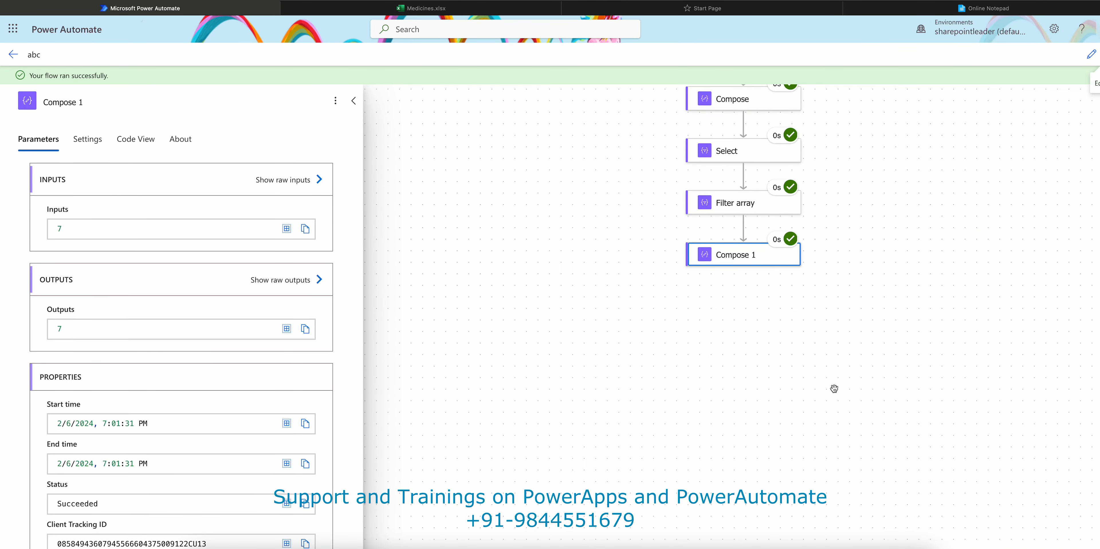
double_click(60, 327)
scroll(743, 186, "up", 5)
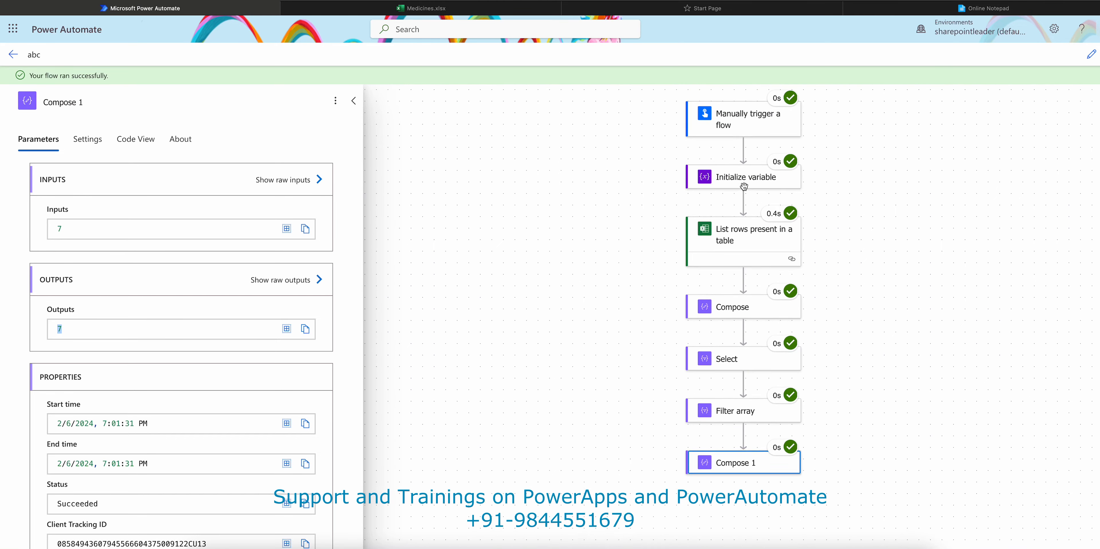
Review the Initialize variable action's varColumns array in the run results
left_click(738, 184)
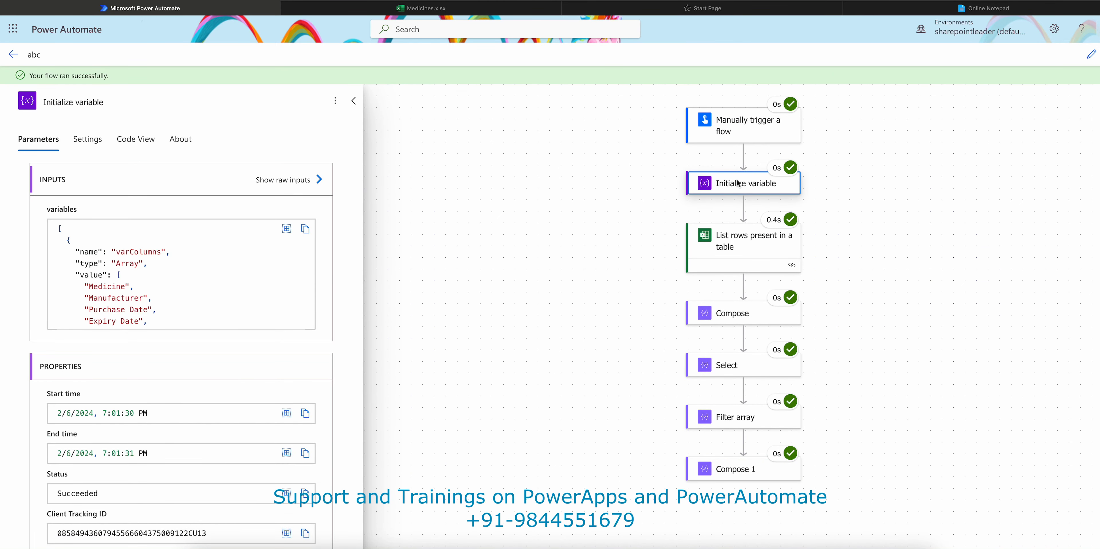
scroll(737, 184, "down", 4)
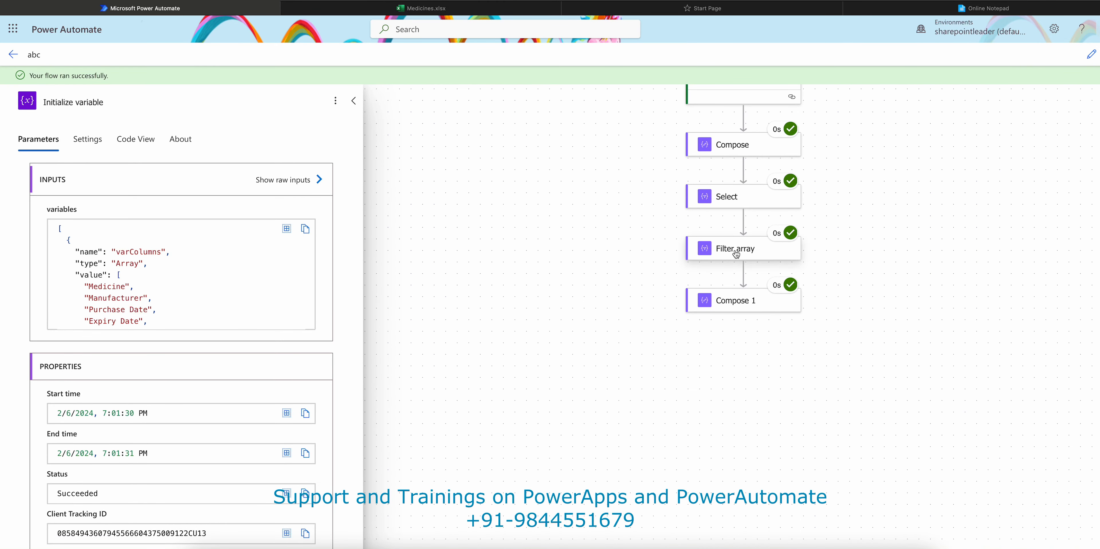
scroll(736, 253, "up", 2)
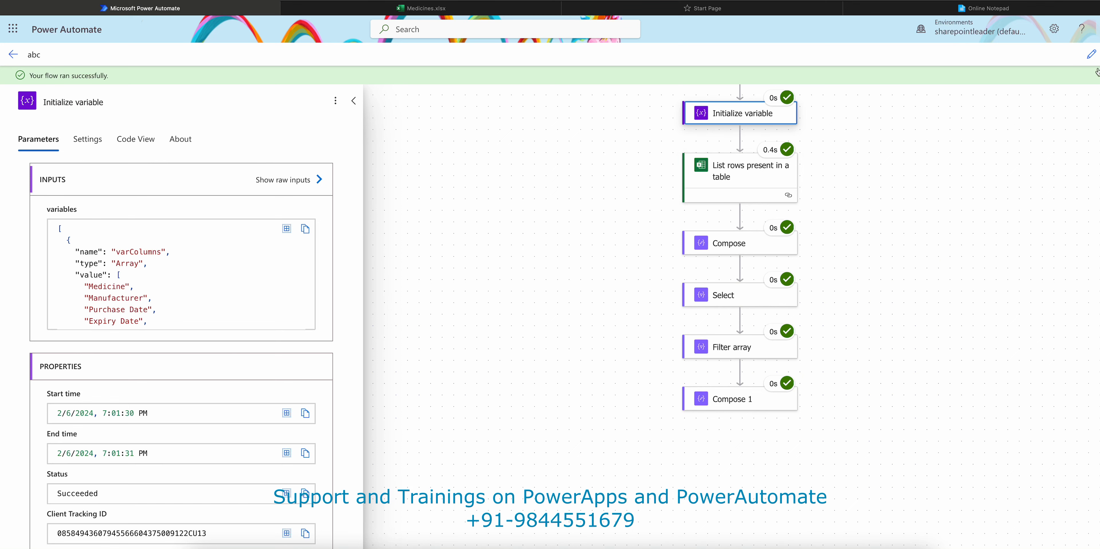
Reopen the flow for editing and add a Condition action after Compose 1
left_click(1092, 55)
left_click(741, 465)
left_click(804, 469)
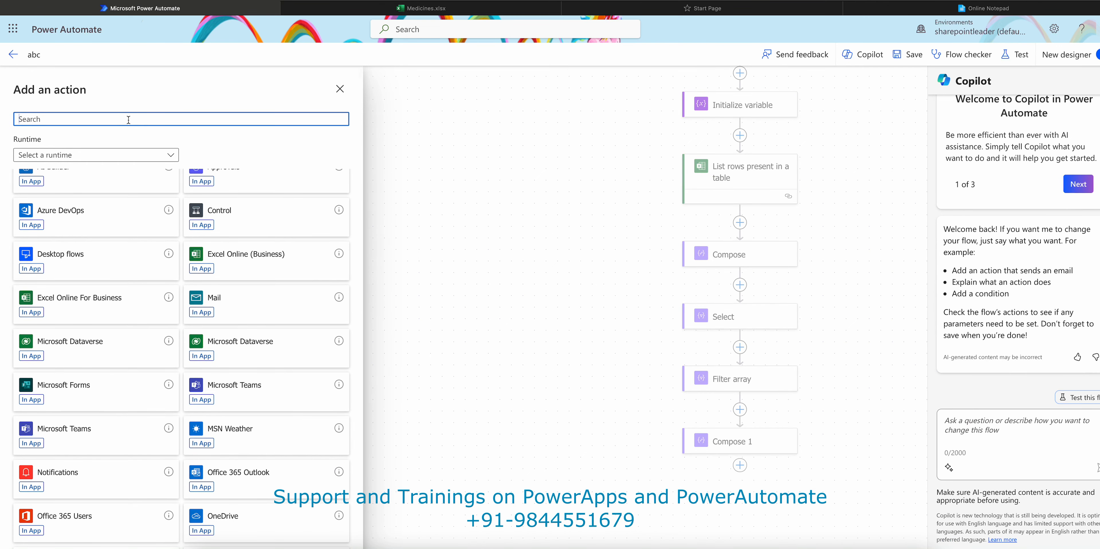
type("condit")
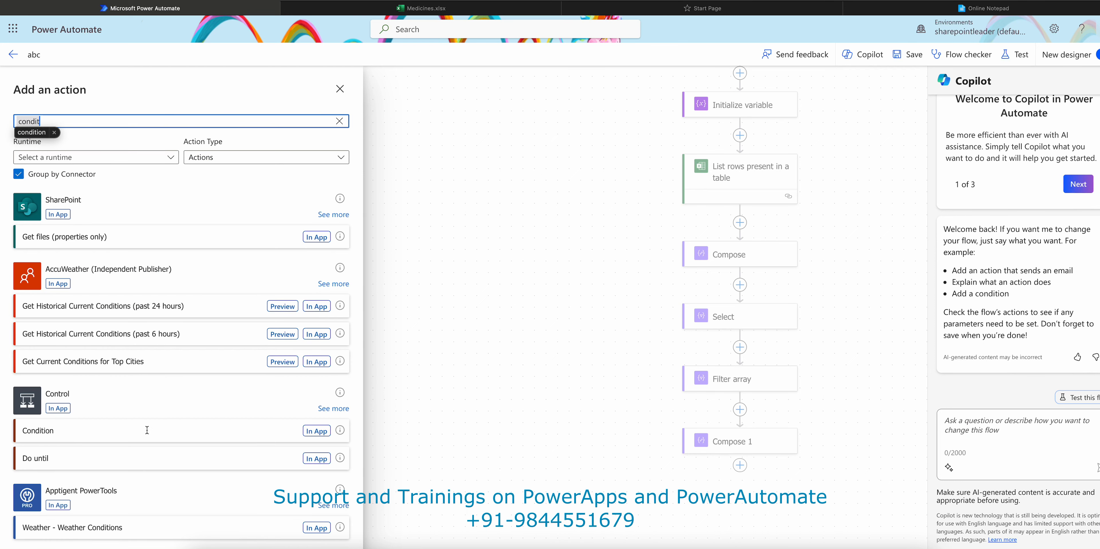
left_click(320, 432)
left_click(78, 122)
left_click(75, 147)
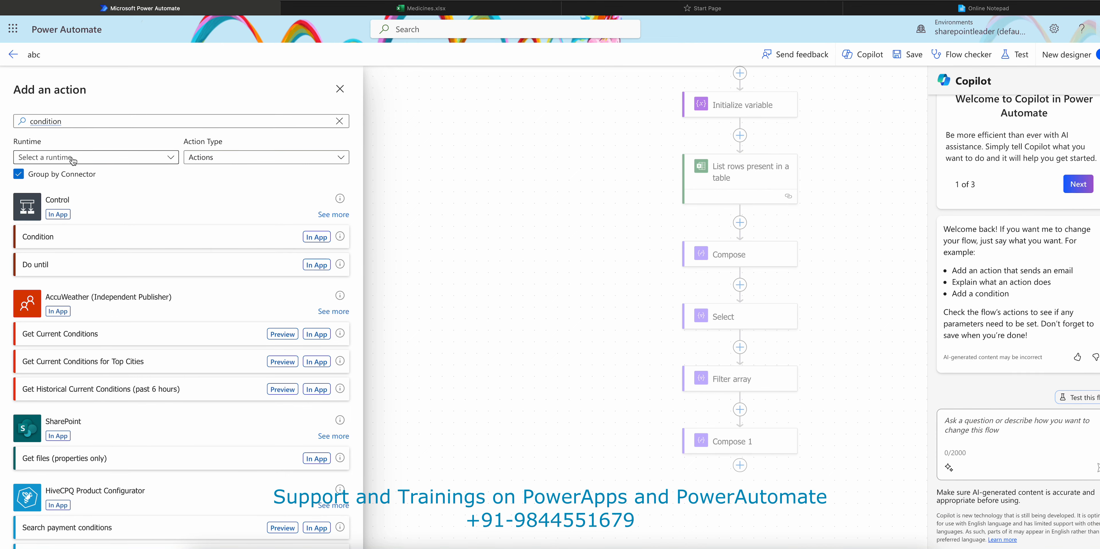
left_click(316, 239)
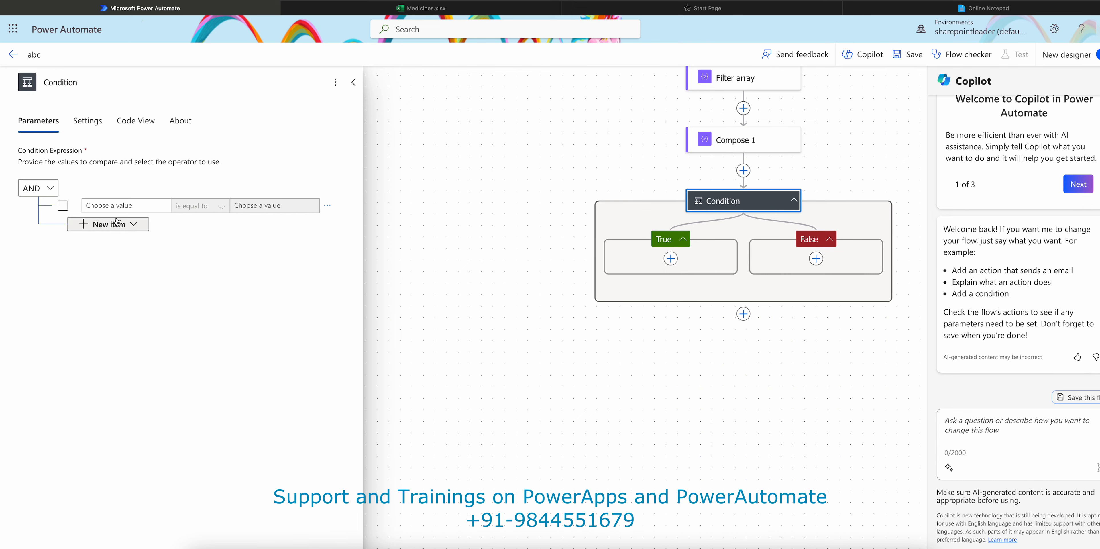
Set the condition to check that the Compose 1 Outputs is equal to 7
left_click(118, 207)
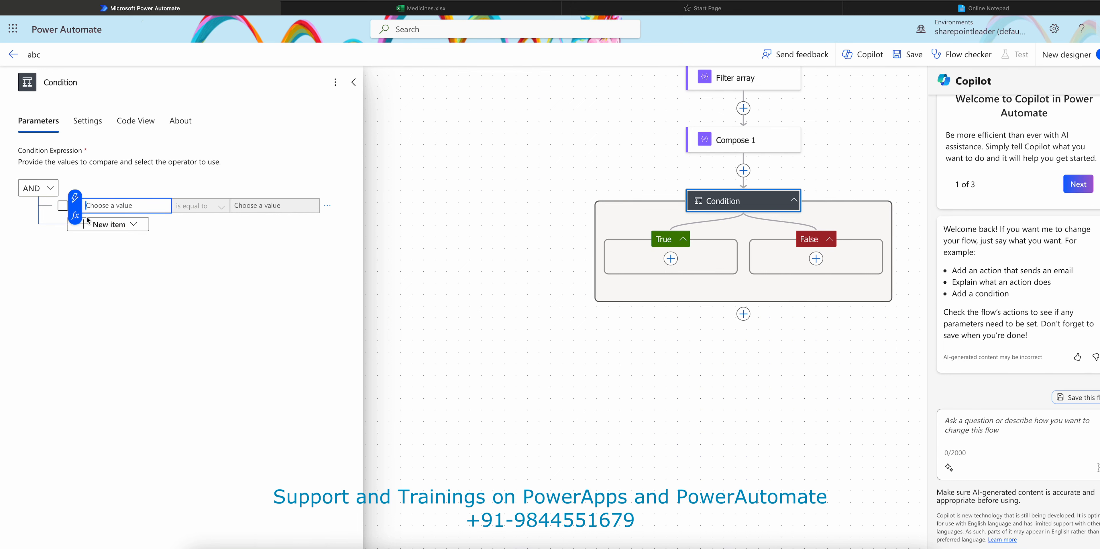
left_click(75, 197)
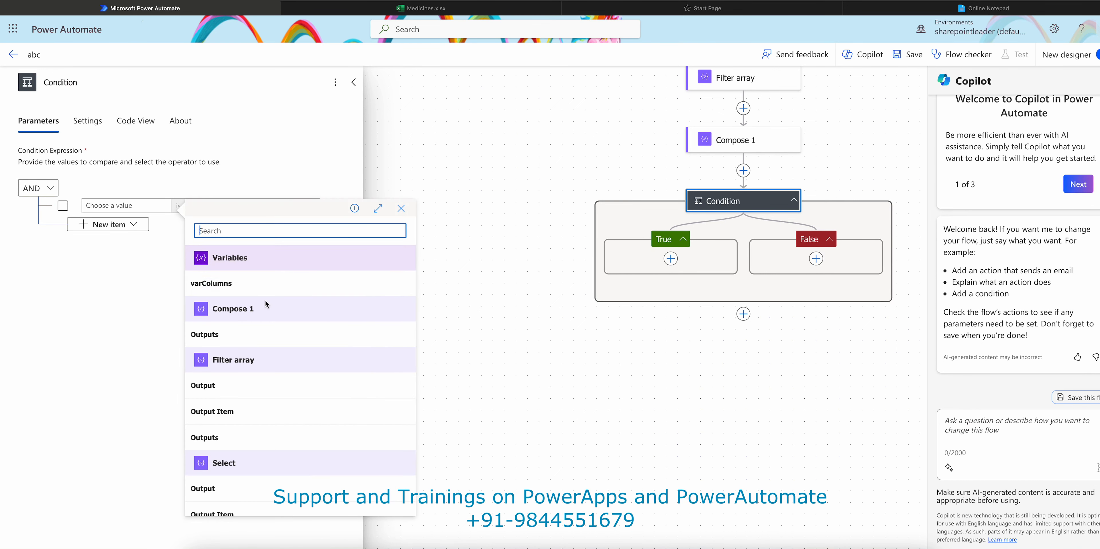
left_click(265, 333)
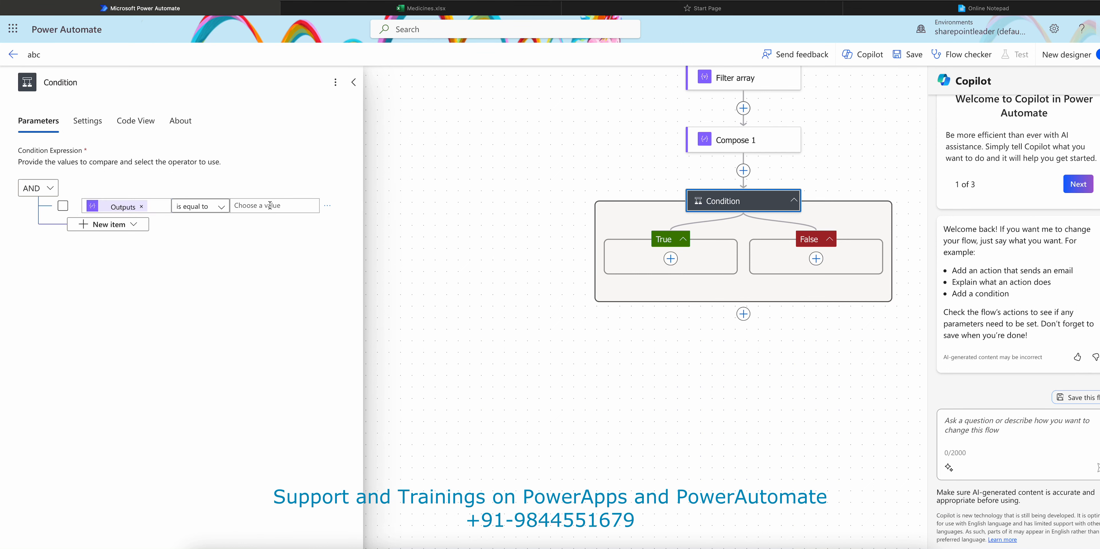
left_click(269, 205)
type("7")
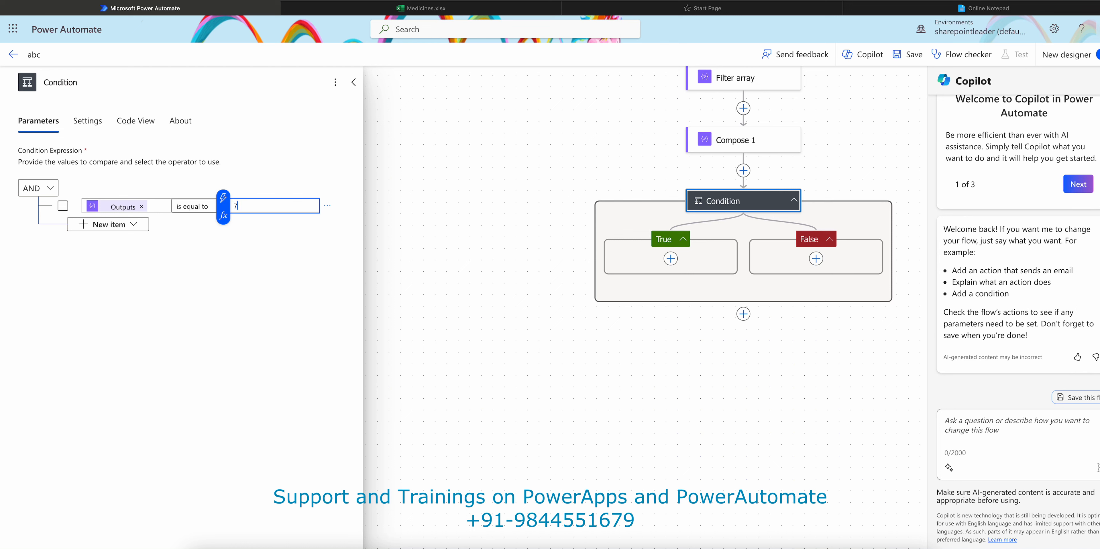
Add a Compose action to the condition's True branch with the inputs "Valid Excel"
left_click(670, 259)
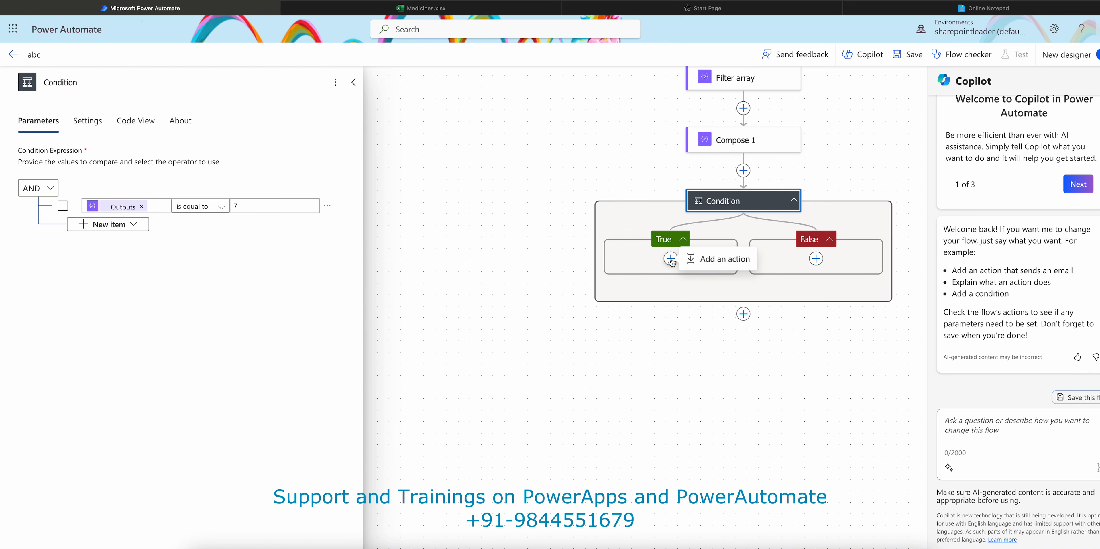
left_click(722, 259)
type("compose")
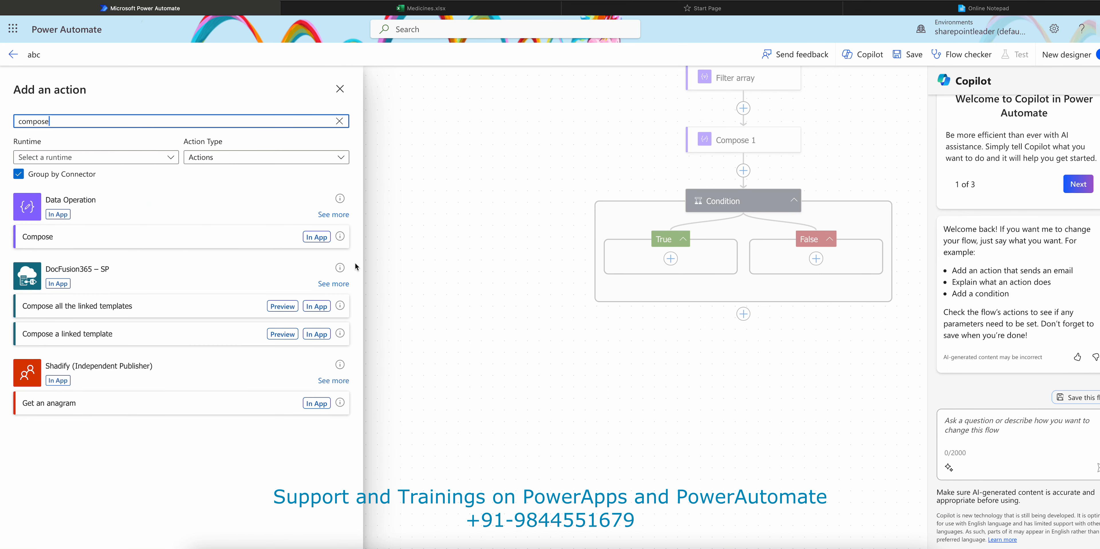
left_click(309, 237)
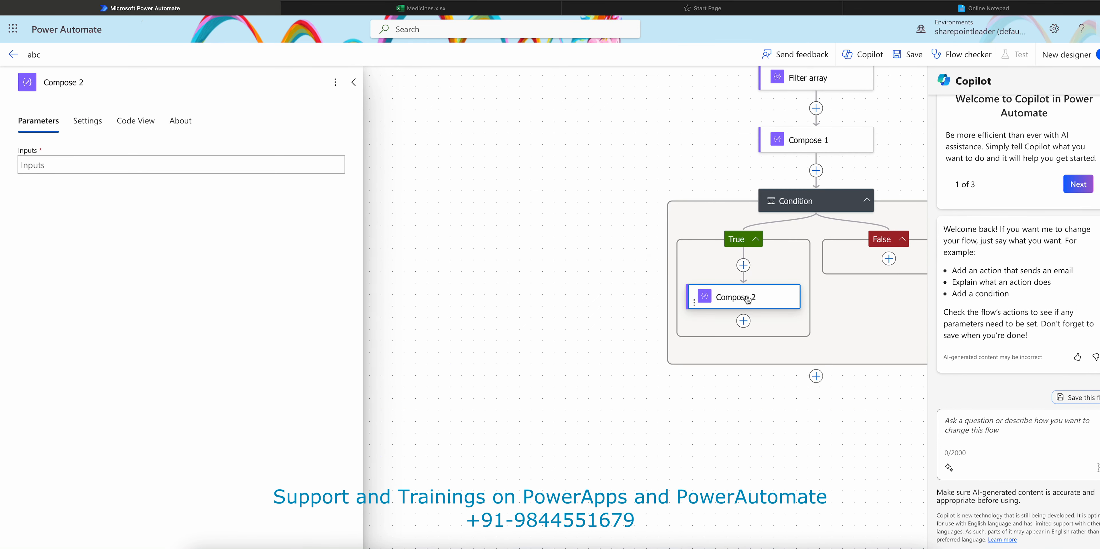
left_click(94, 162)
type("Valid Exce")
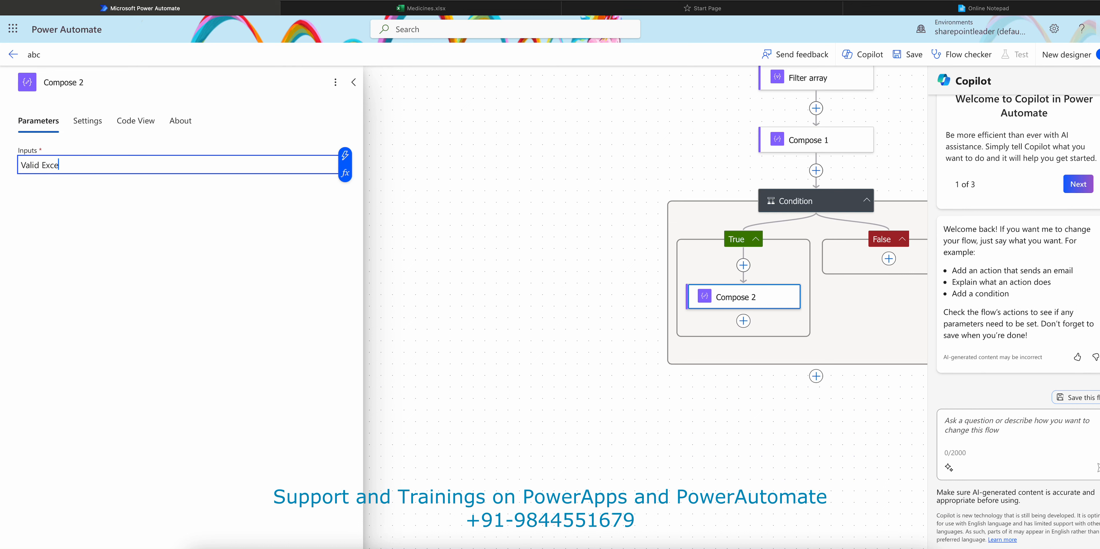
type("l")
Add a Compose action to the condition's False branch with the inputs "Invalid excel"
left_click(888, 257)
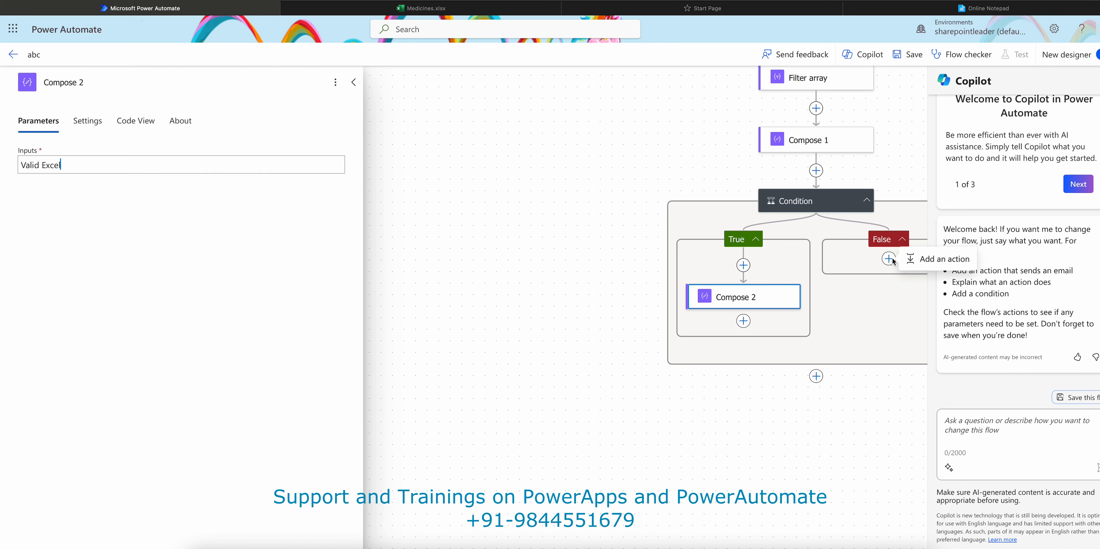
left_click(922, 258)
type("compose")
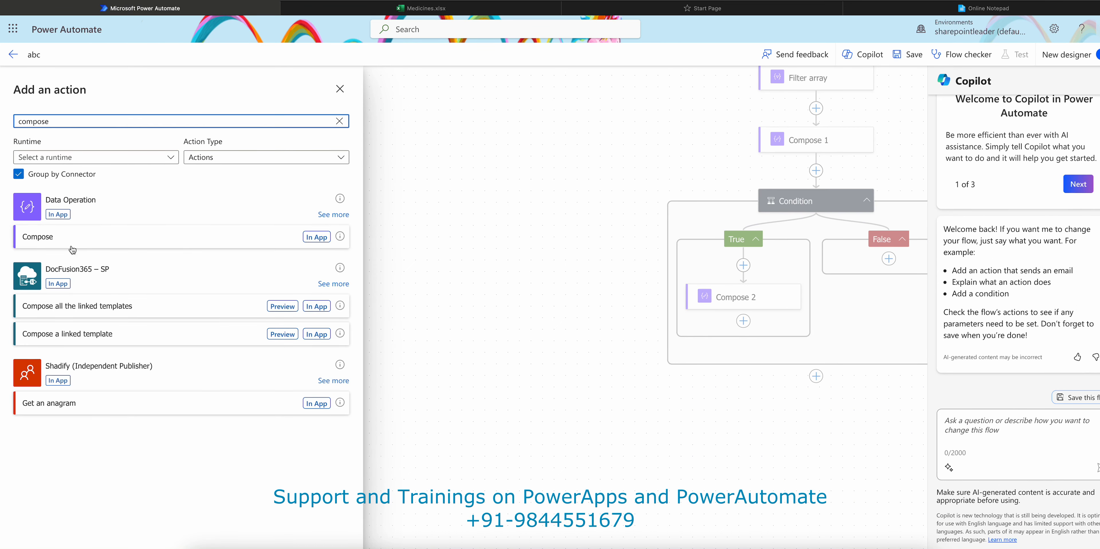
left_click(314, 238)
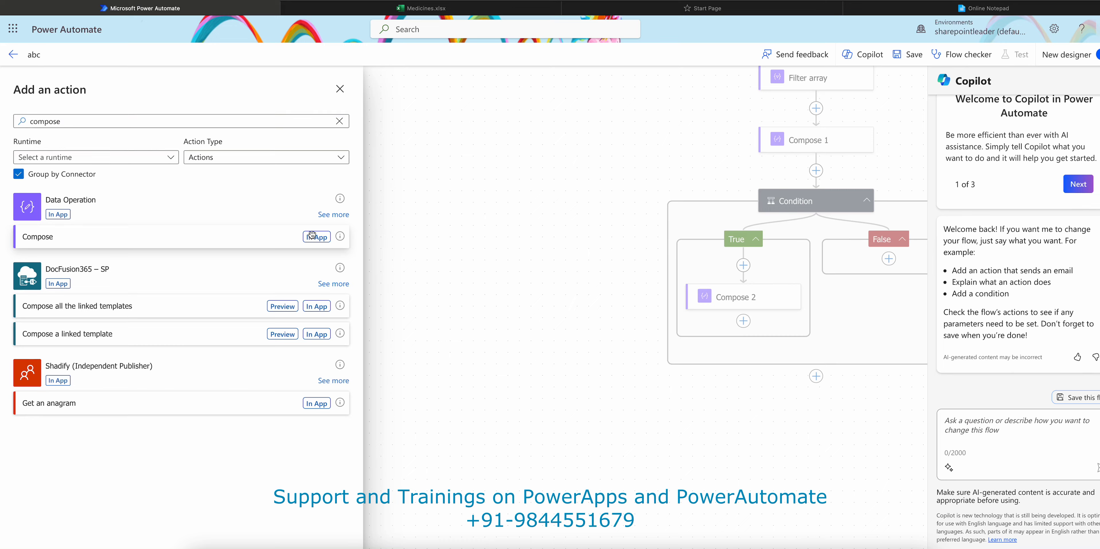
left_click(84, 163)
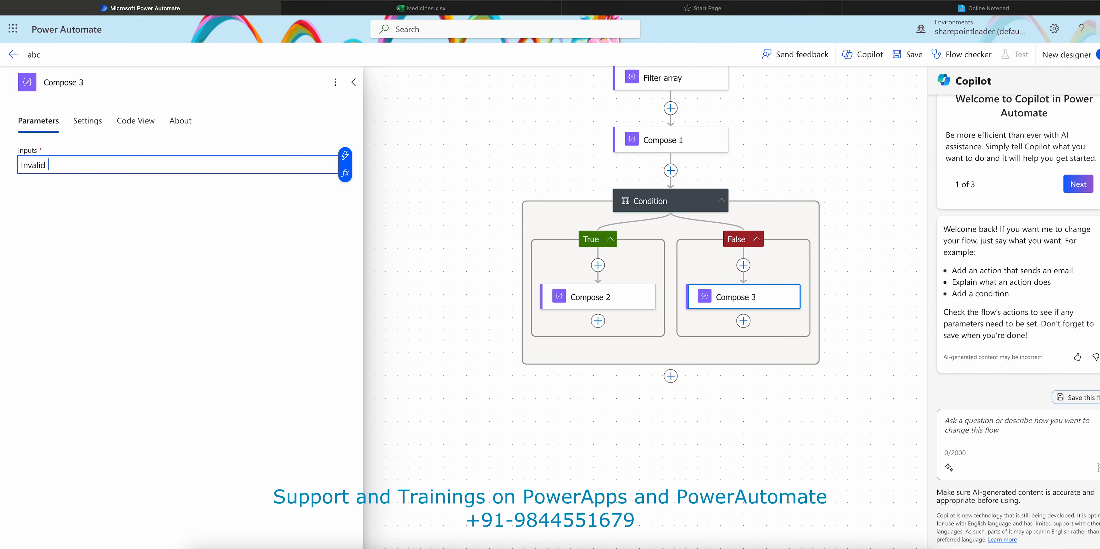
type("Invalid excel")
Save the flow and run a manual test
left_click(916, 60)
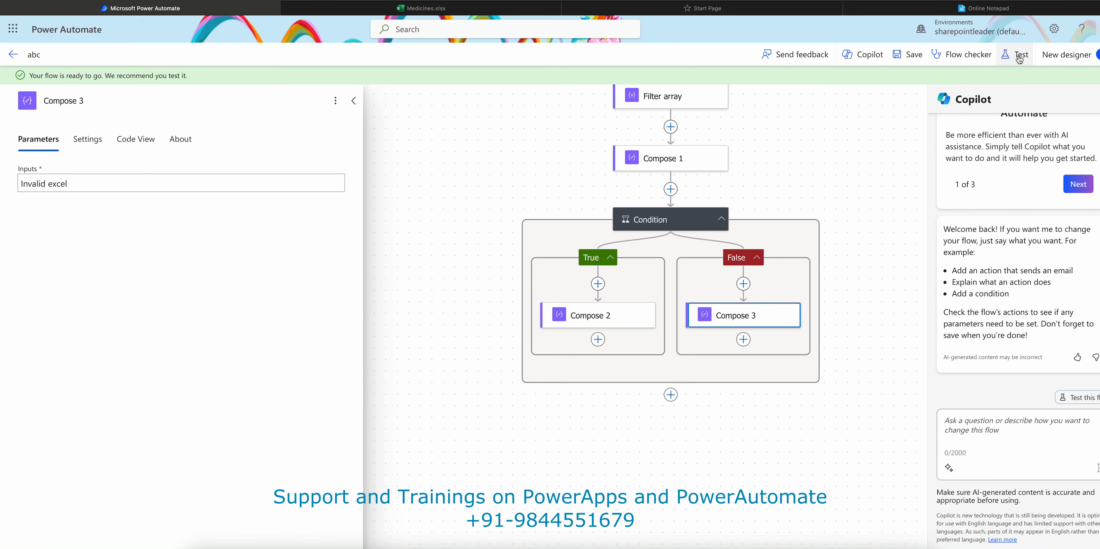
left_click(1013, 54)
left_click(909, 84)
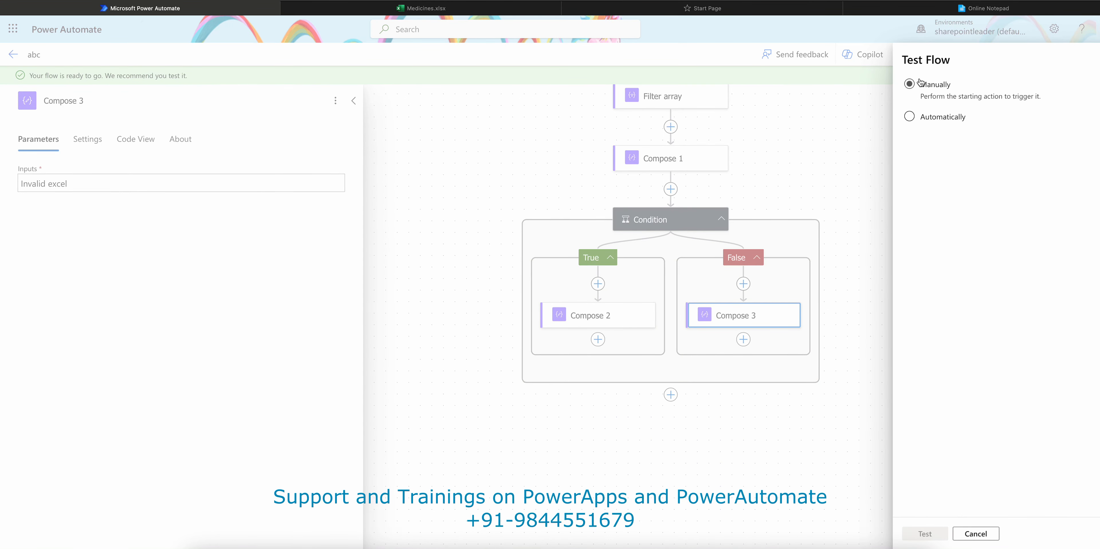
left_click(925, 534)
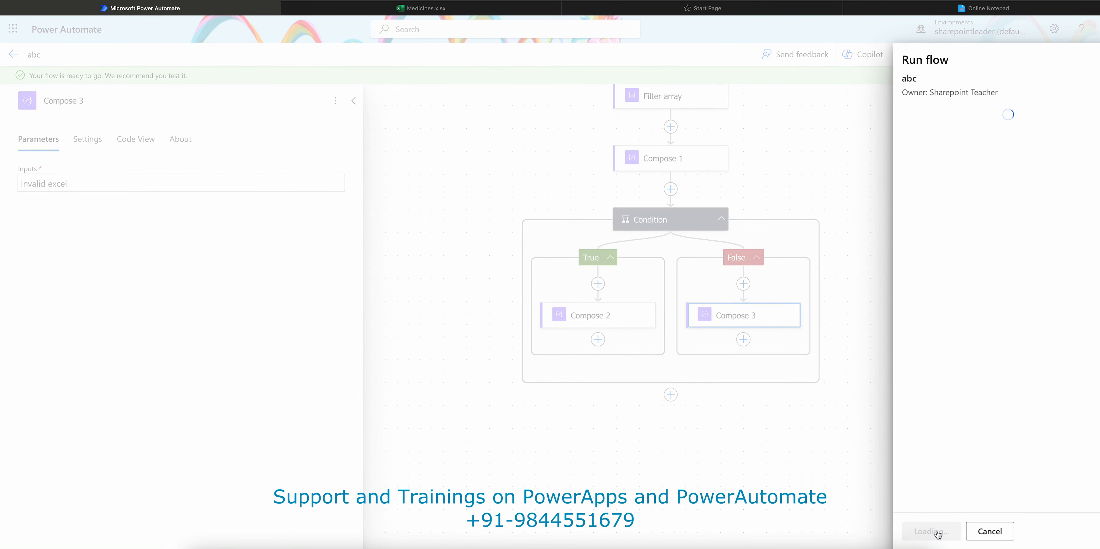
left_click(930, 531)
left_click(922, 531)
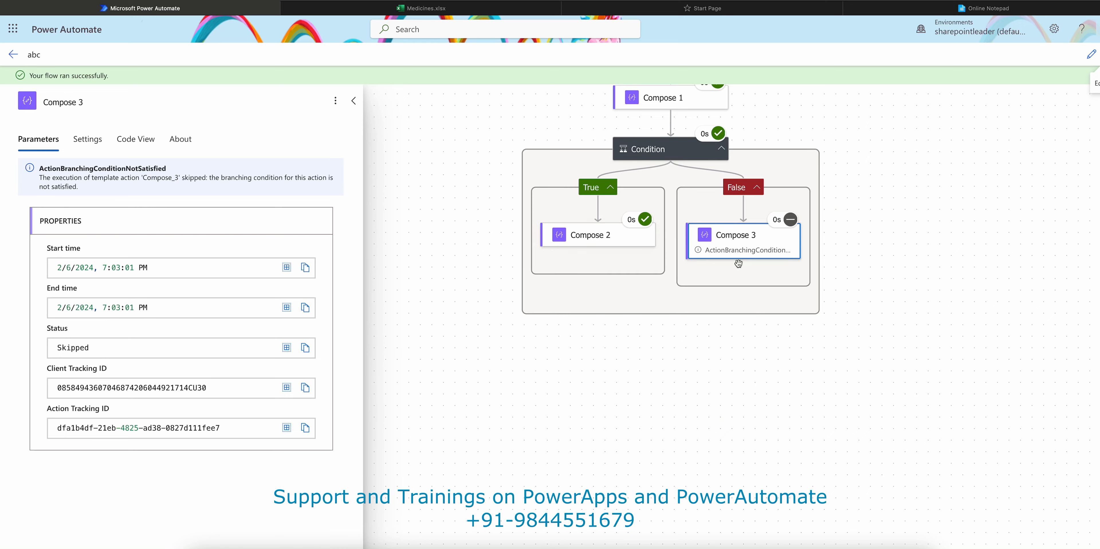
Review the executed actions in the run results and check the output of Compose 2 in the True branch
scroll(739, 263, "up", 7)
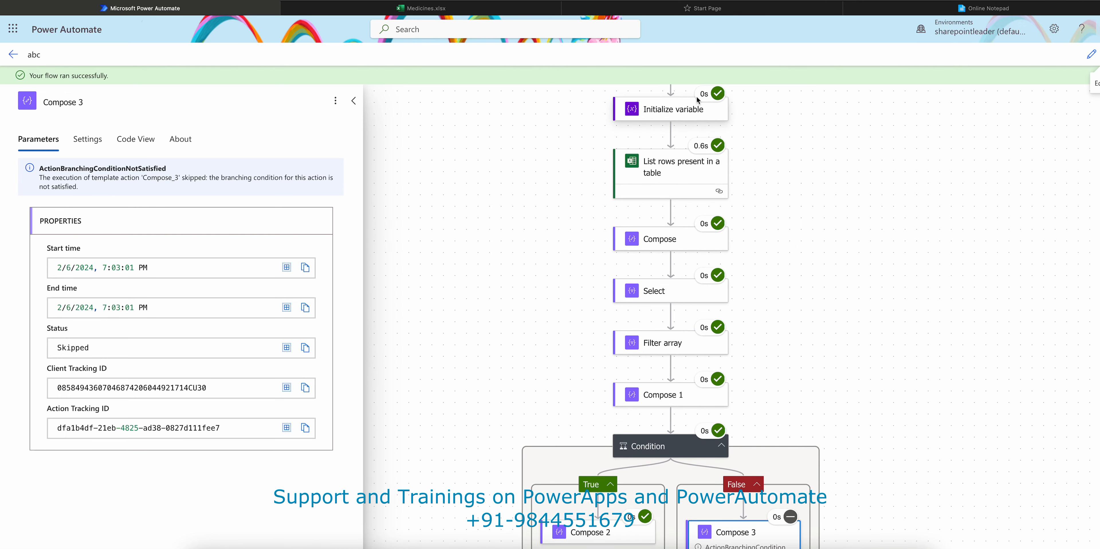
scroll(697, 100, "up", 3)
scroll(726, 249, "down", 6)
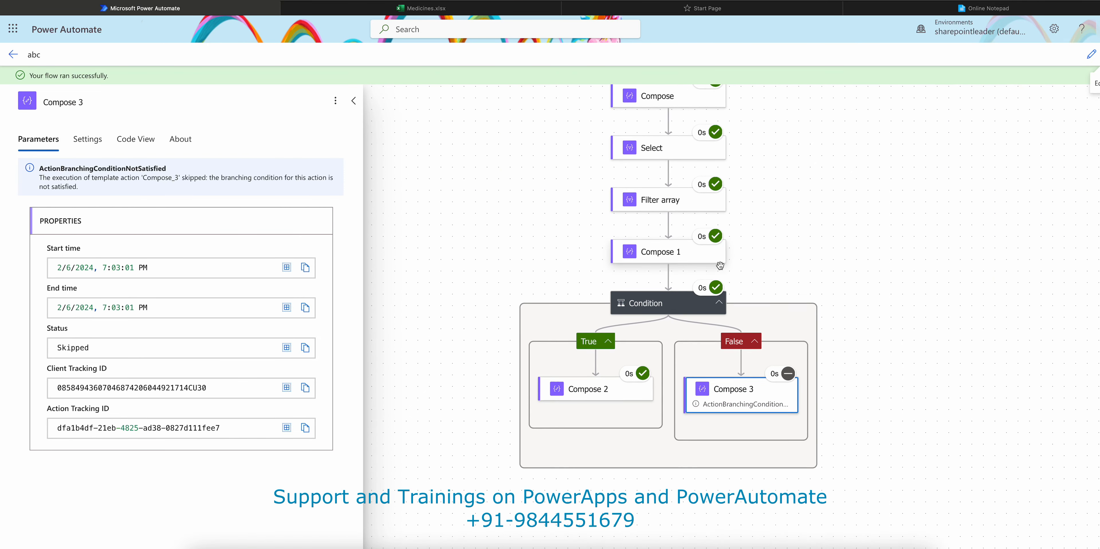
left_click(595, 392)
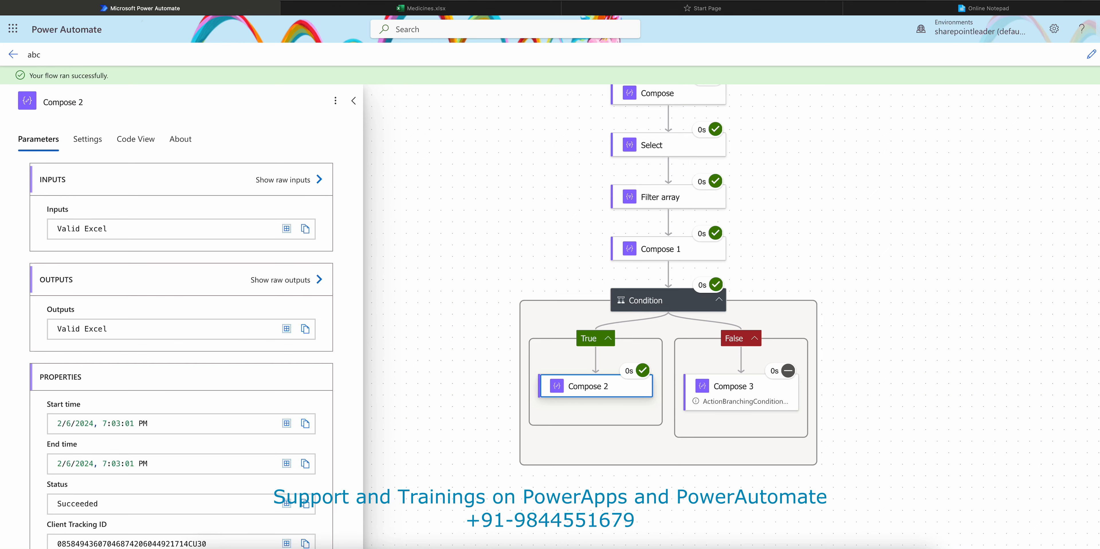
Open the Onetidbit website in a new browser tab and browse its course catalogue
key("super+t")
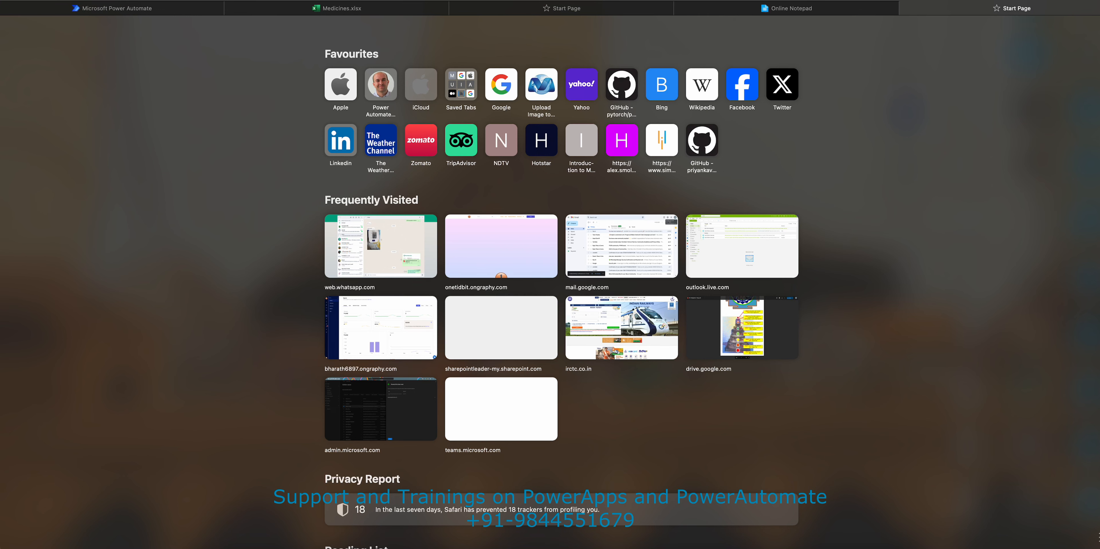
type("bharath")
key("Return")
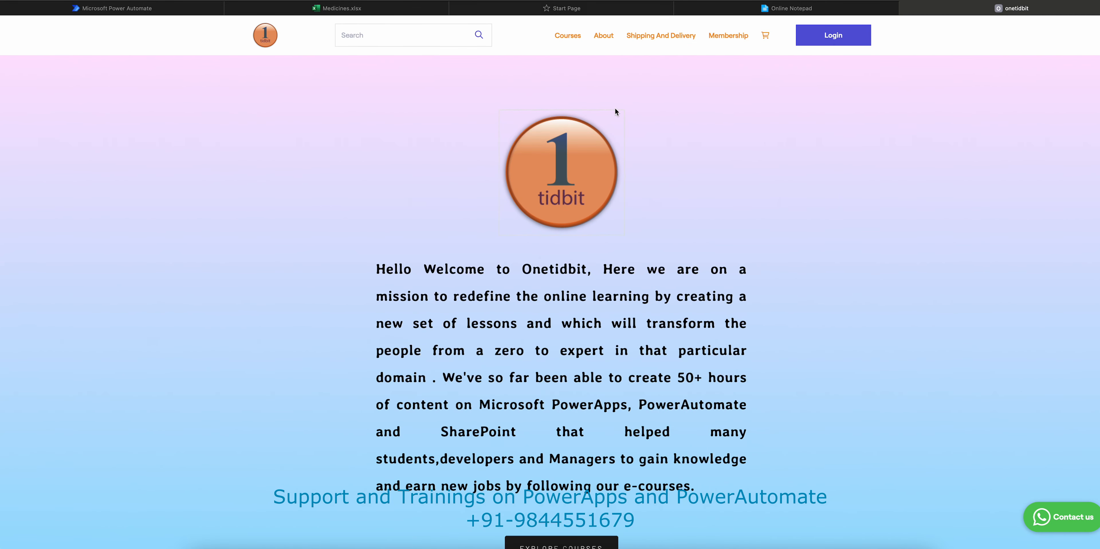
scroll(623, 308, "down", 6)
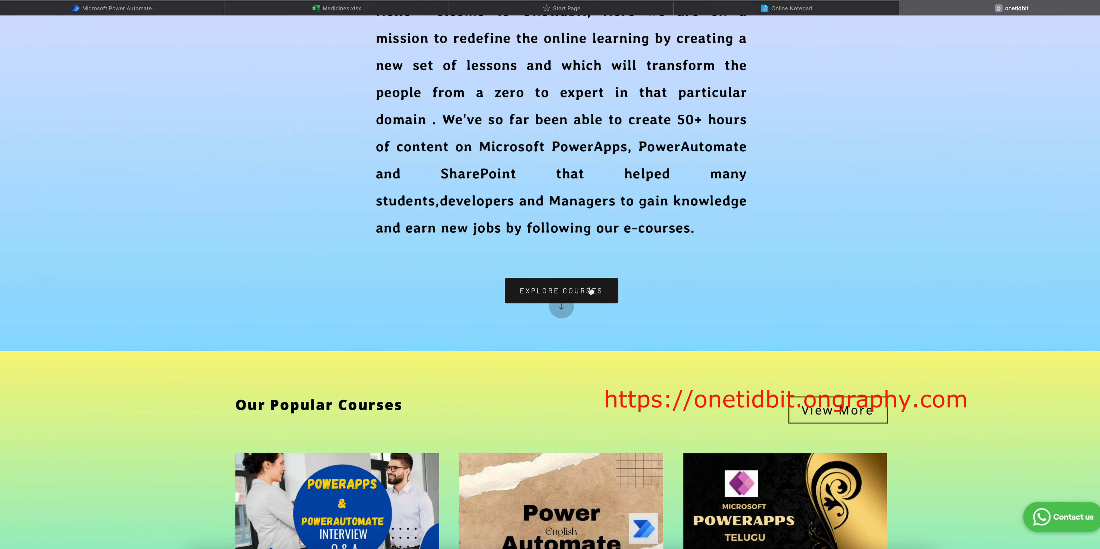
left_click(597, 292)
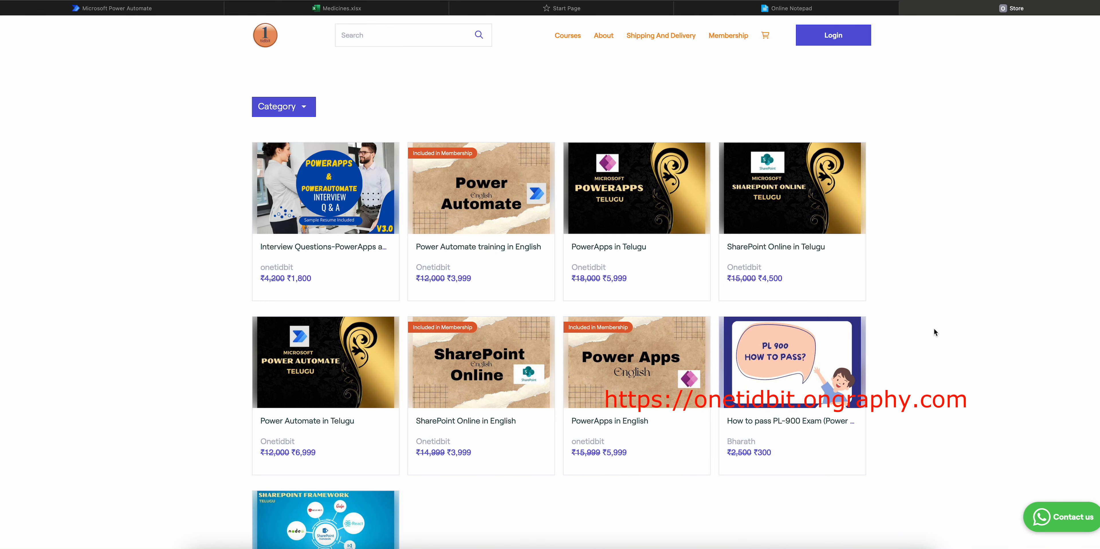
scroll(452, 387, "down", 3)
scroll(450, 383, "down", 3)
scroll(449, 383, "up", 3)
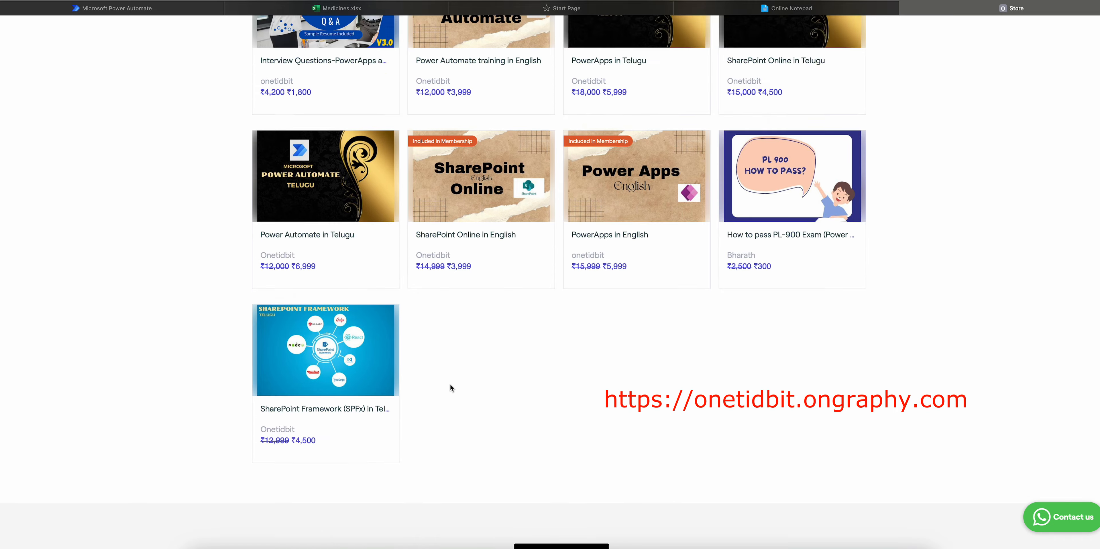
scroll(656, 266, "up", 3)
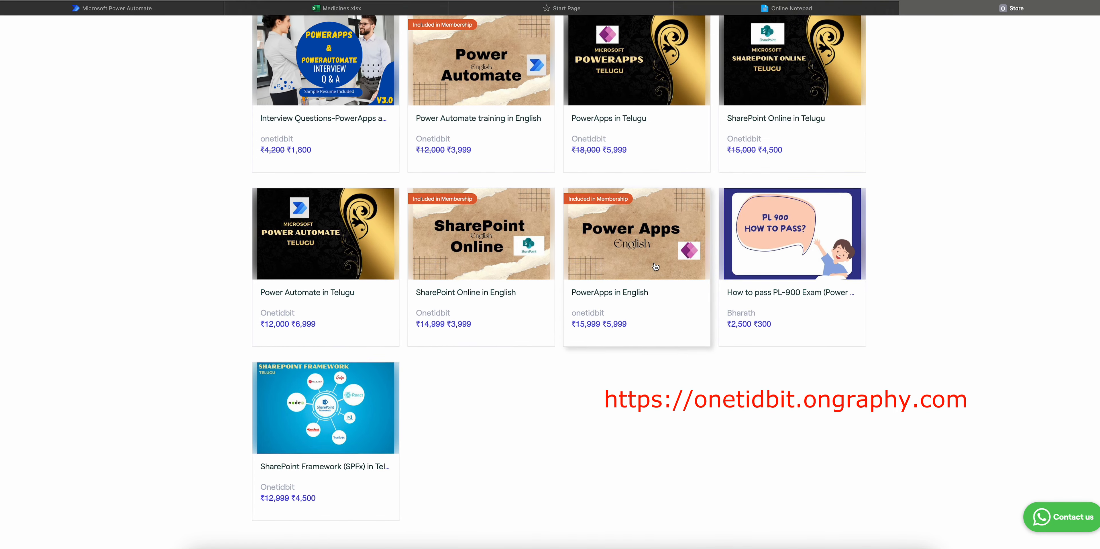